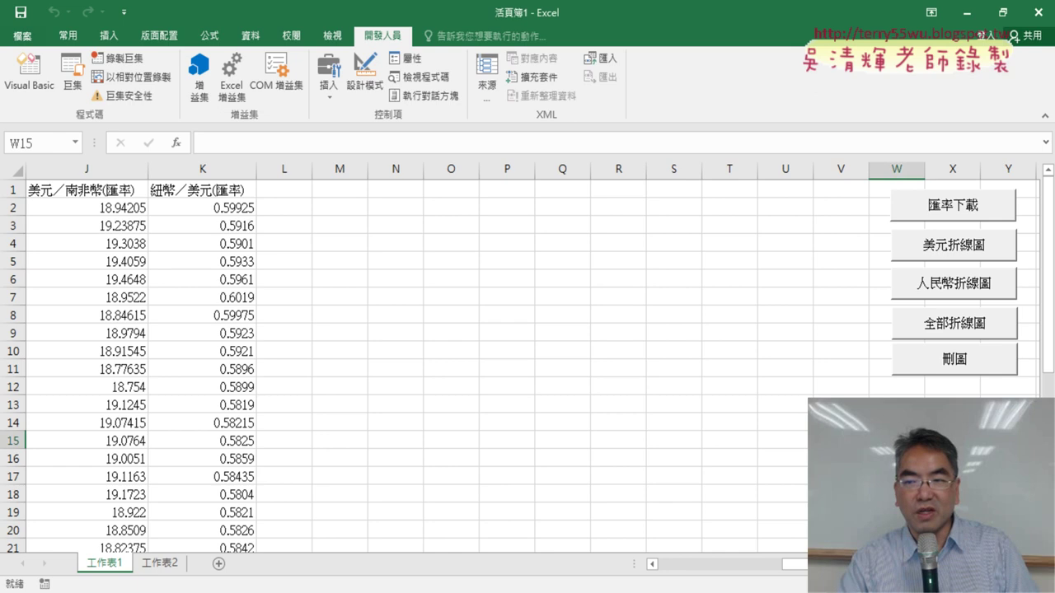
Run the 全部折線圖 macro button to draw the 美元／新台幣 and 人民幣／新台幣 rate line charts.
click(961, 328)
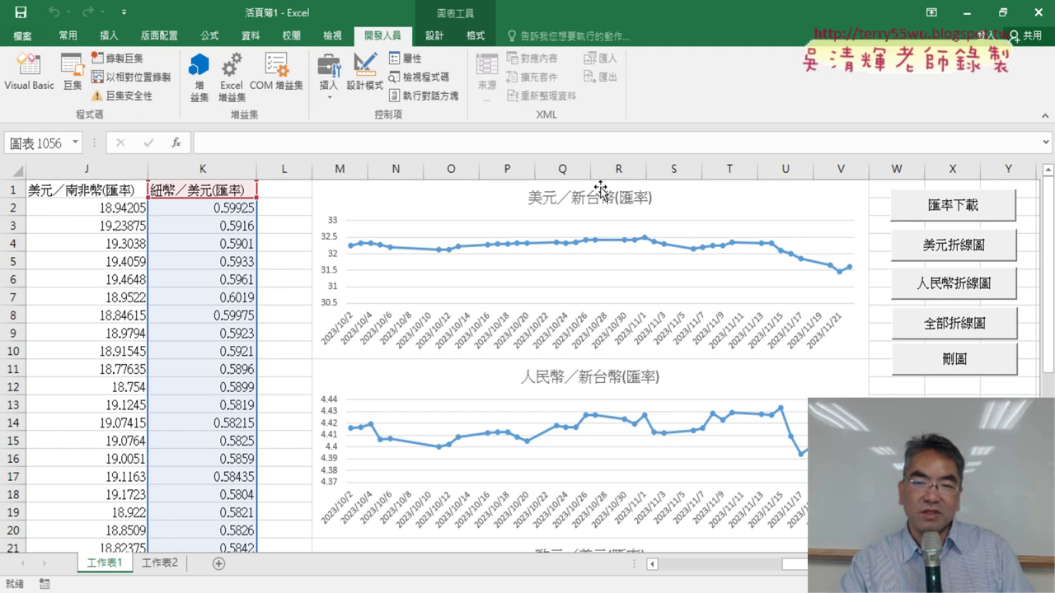
scroll(674, 391, down, 3)
scroll(661, 376, up, 3)
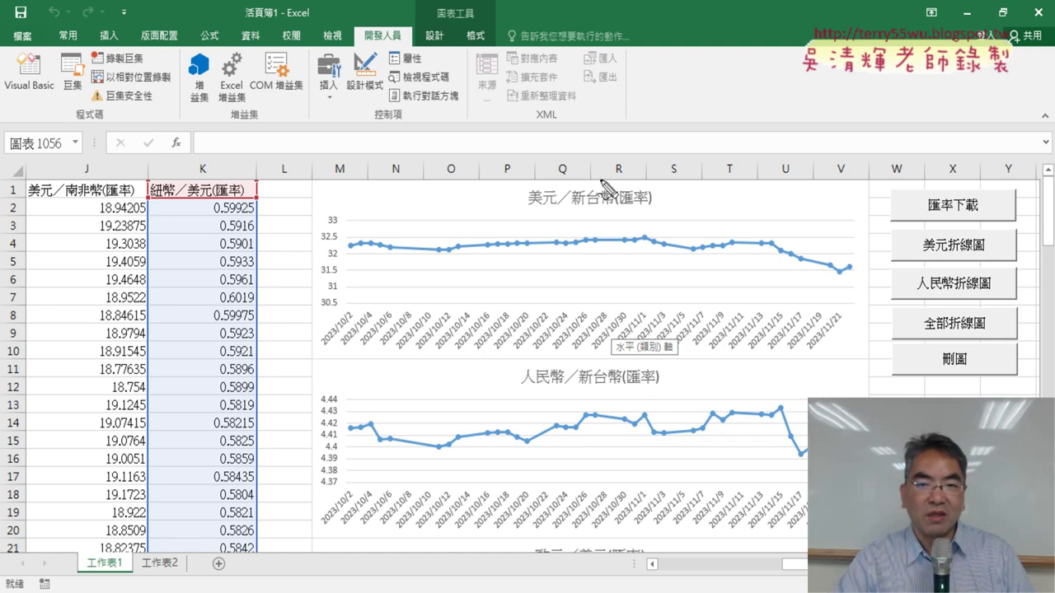
drag(594, 180, 577, 370)
mouse_move(313, 359)
mouse_down()
mouse_move(407, 359)
mouse_move(305, 361)
mouse_up()
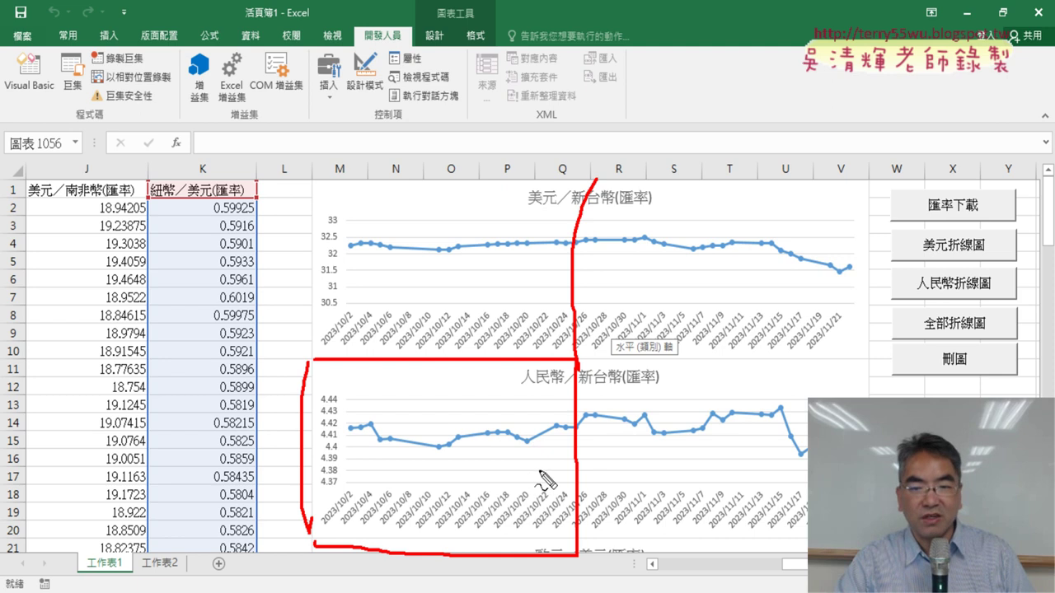
mouse_move(540, 471)
mouse_down()
mouse_move(672, 397)
mouse_move(705, 313)
mouse_move(717, 353)
mouse_up()
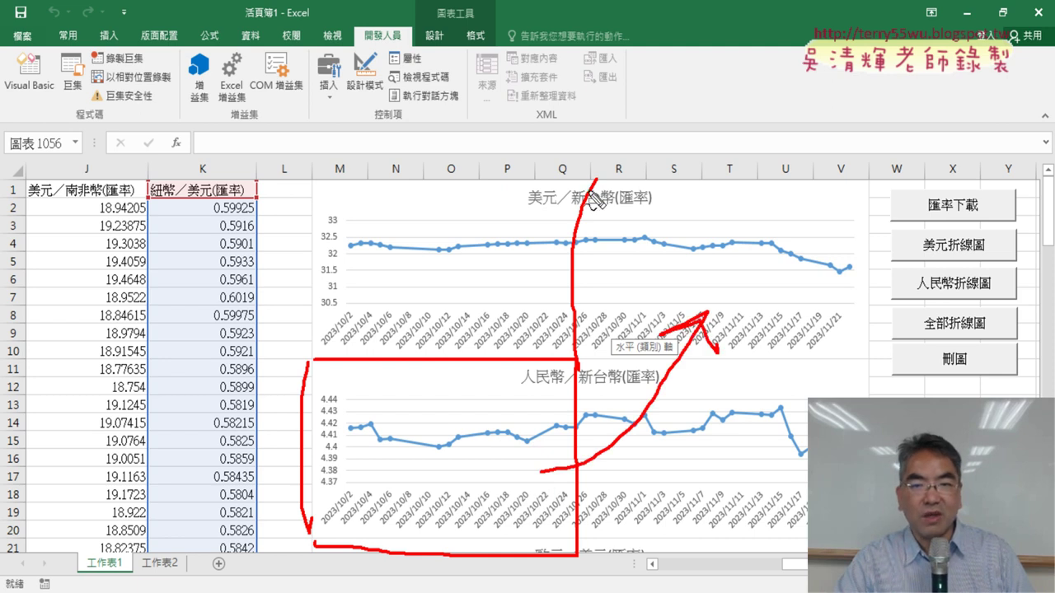
drag(586, 180, 321, 362)
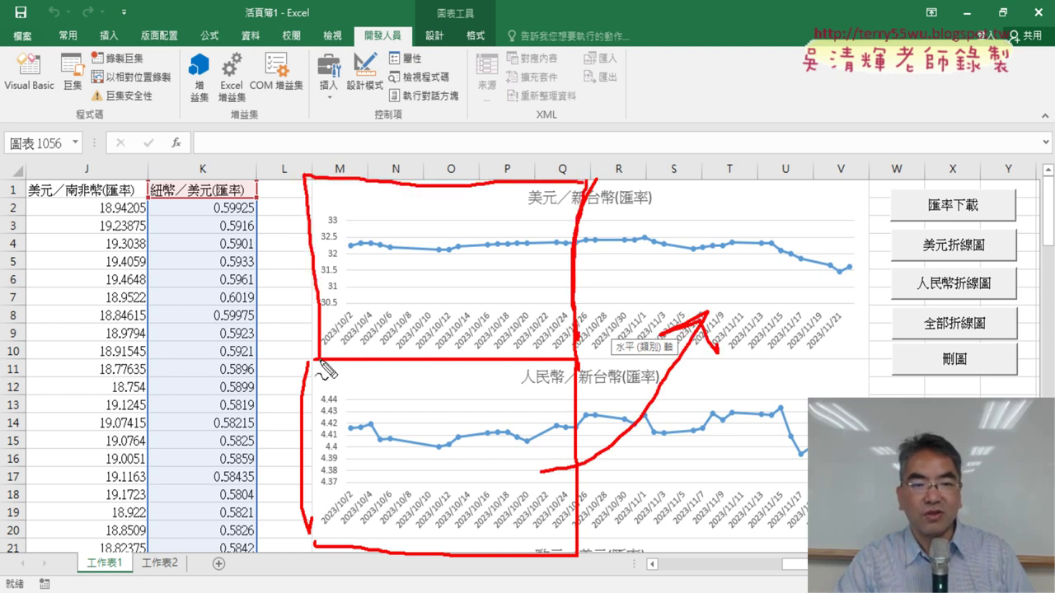
mouse_move(789, 71)
mouse_down()
mouse_move(734, 105)
mouse_move(795, 122)
mouse_up()
mouse_move(831, 82)
mouse_down()
mouse_move(831, 112)
mouse_move(841, 89)
mouse_up()
mouse_move(433, 84)
mouse_down()
mouse_move(386, 109)
mouse_move(452, 116)
mouse_up()
drag(459, 86, 501, 87)
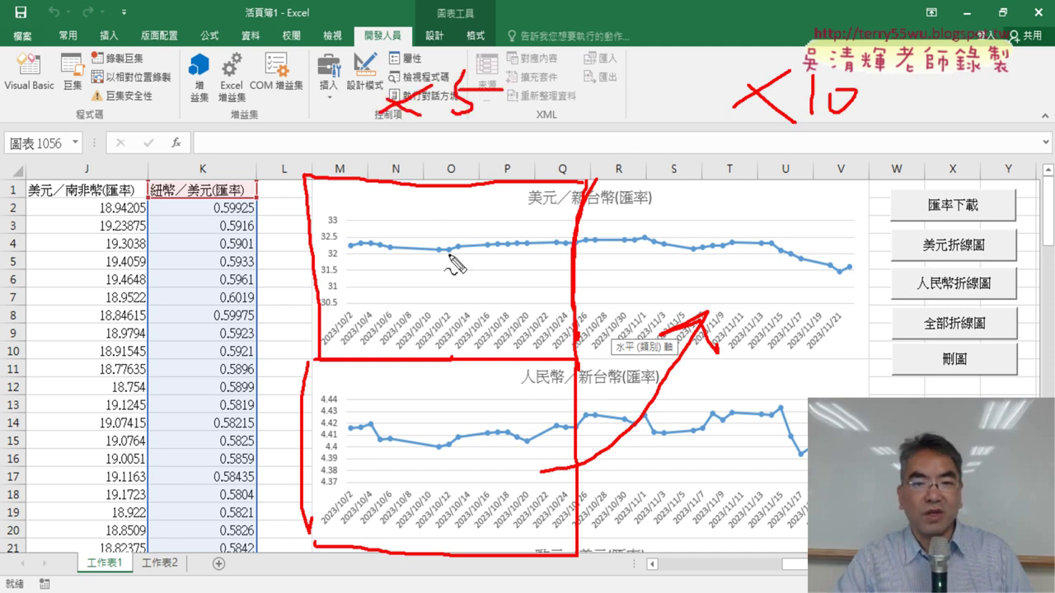
drag(452, 239, 433, 310)
drag(722, 253, 780, 276)
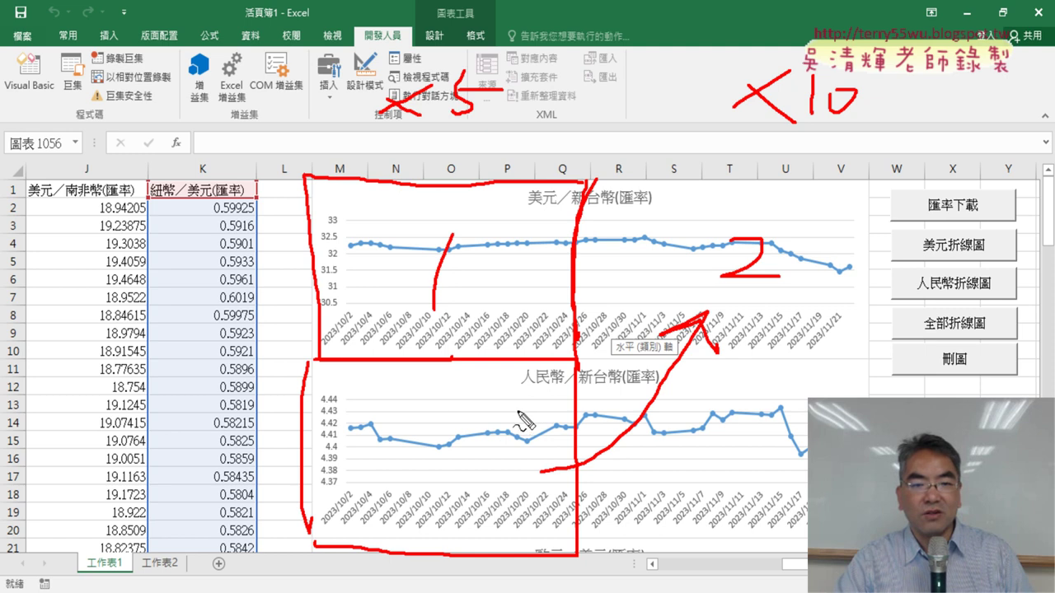
mouse_move(435, 408)
mouse_down()
mouse_move(476, 437)
mouse_move(445, 475)
mouse_up()
mouse_move(765, 395)
mouse_down()
mouse_move(789, 446)
mouse_move(760, 481)
mouse_up()
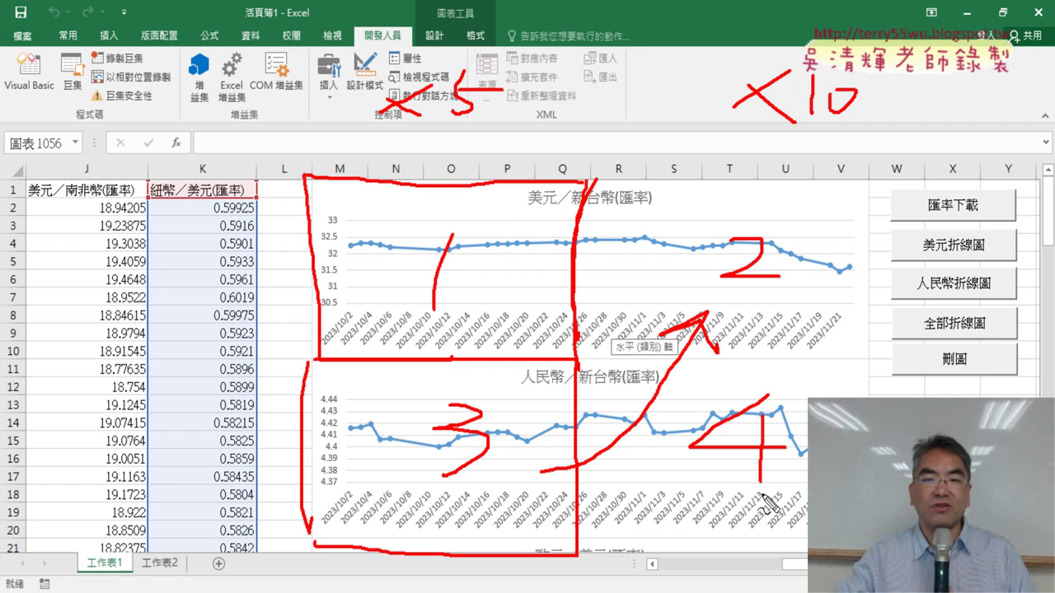
drag(383, 131, 480, 131)
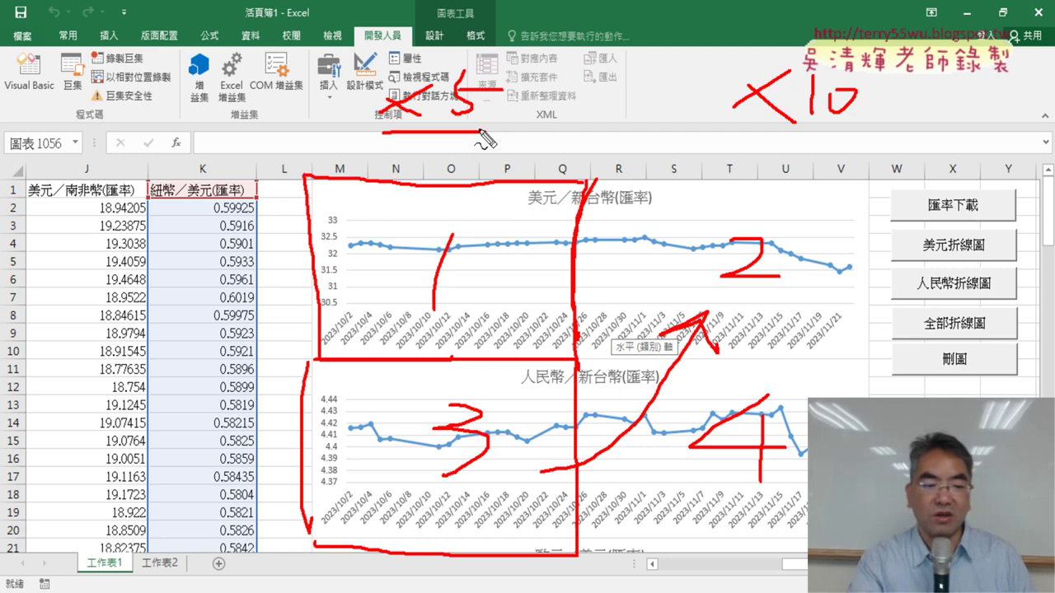
Open the Visual Basic editor maximized, showing Module2's 全部折線圖 macro code.
key(Escape)
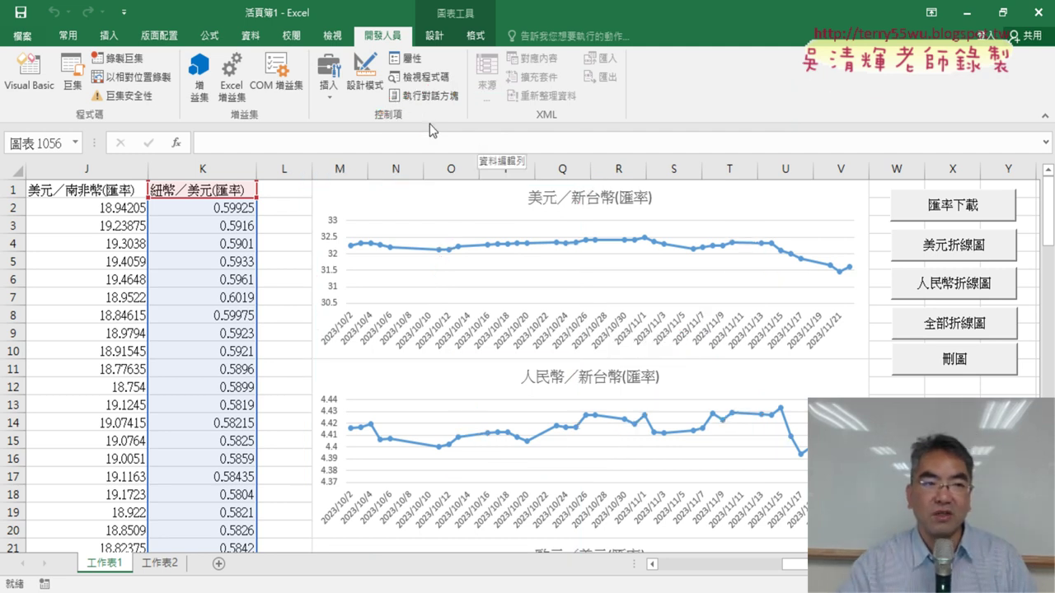
click(30, 83)
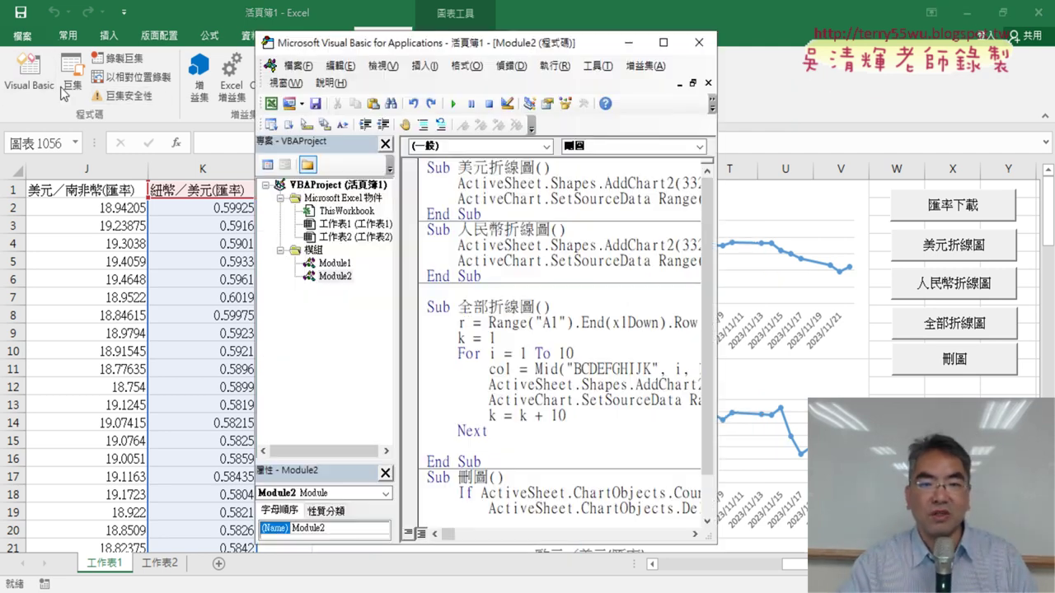
click(663, 42)
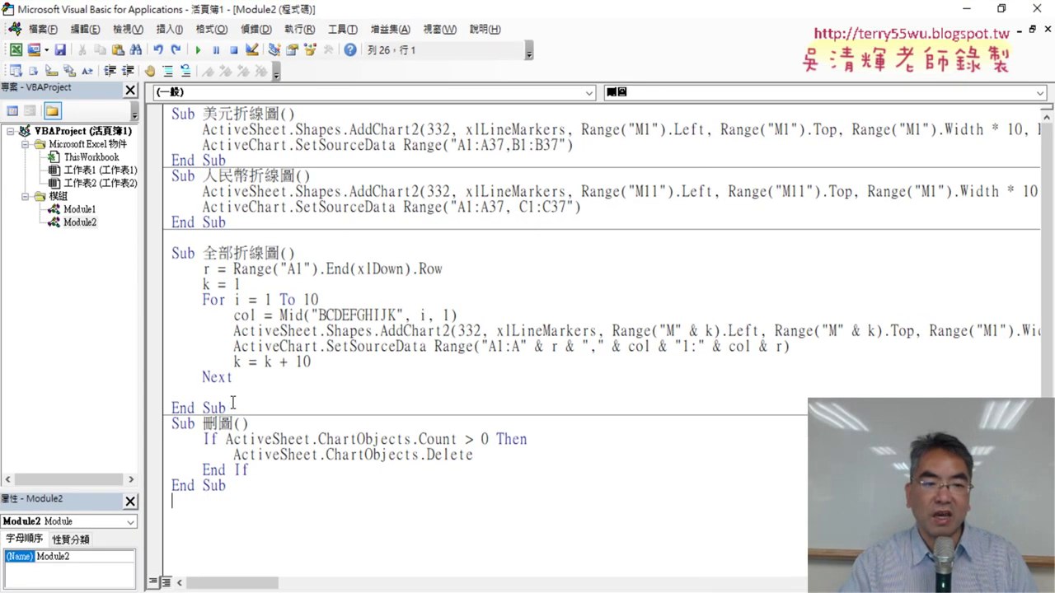
Delete the blank line before End Sub in 全部折線圖 and select the whole procedure.
drag(233, 403, 213, 368)
click(237, 368)
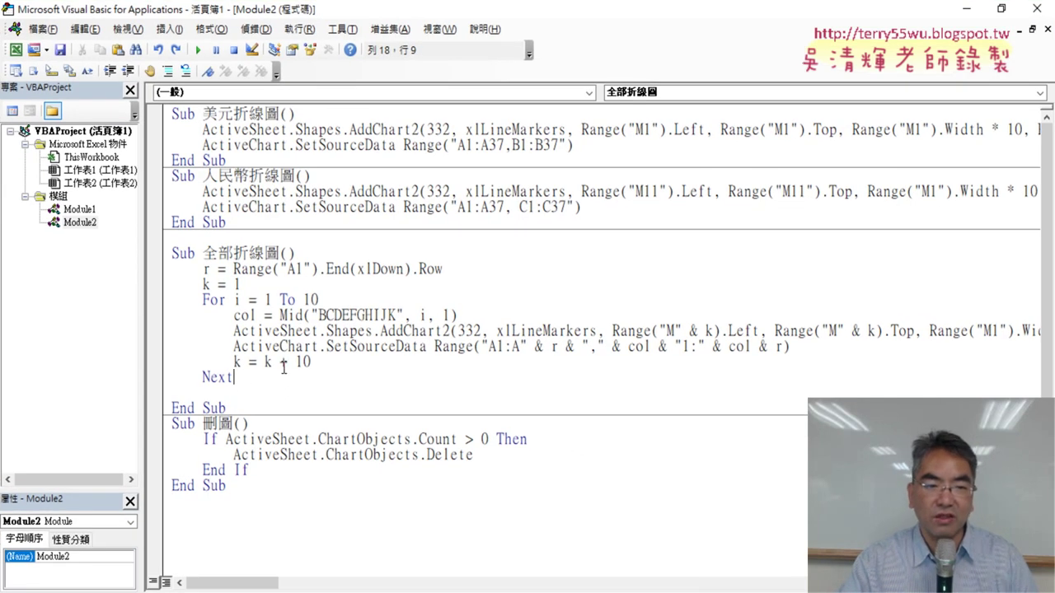
key(Delete)
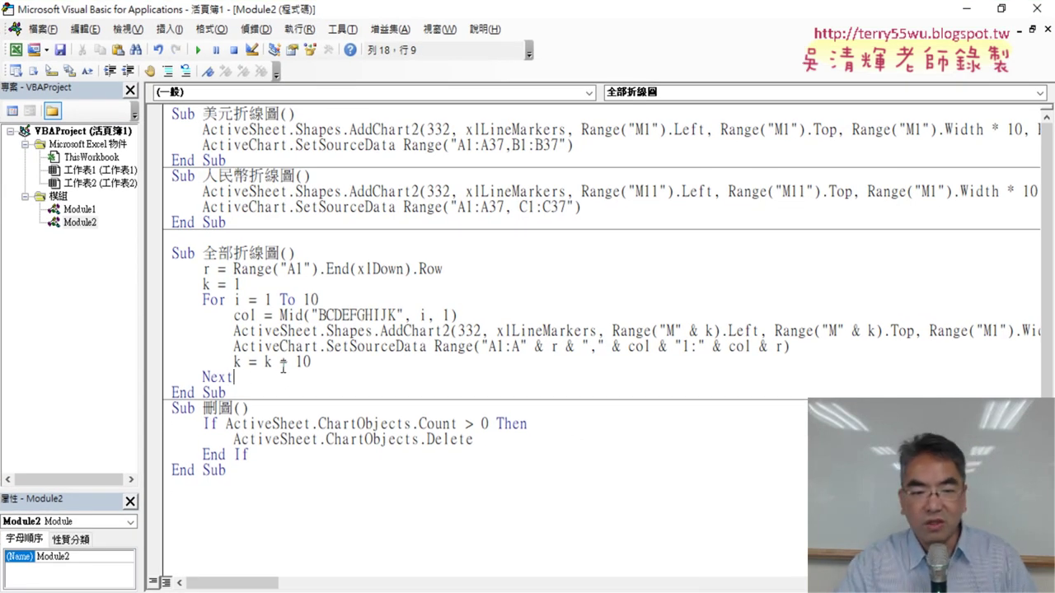
drag(239, 394, 159, 260)
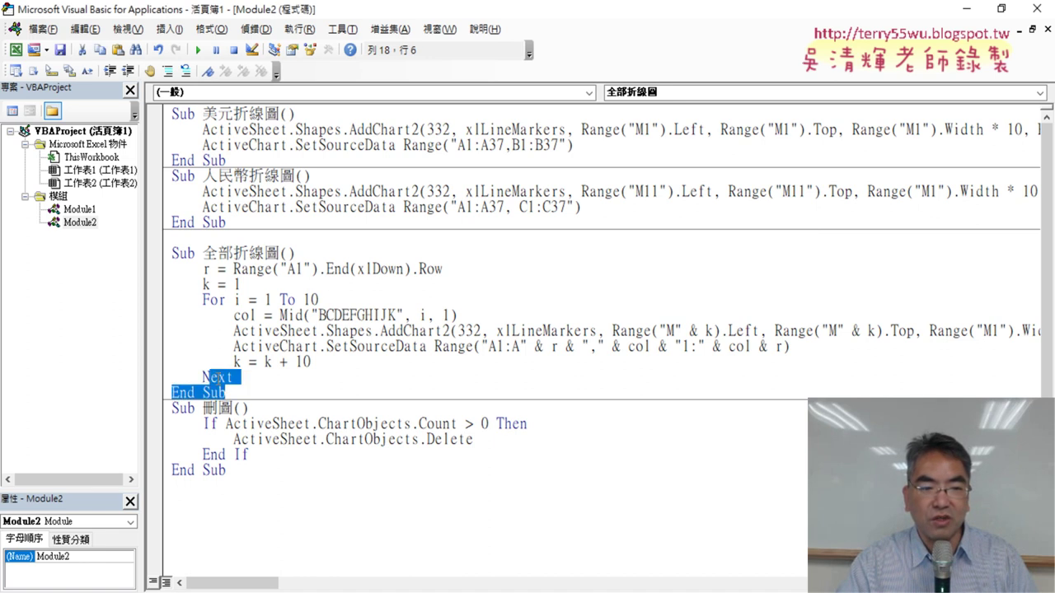
right_click(212, 262)
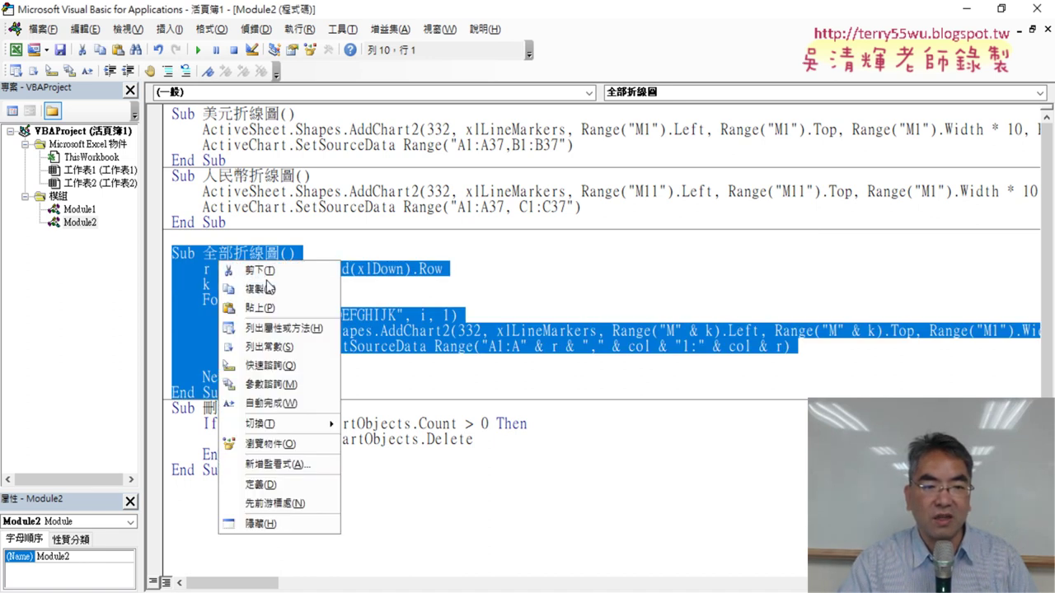
Copy the 全部折線圖 procedure and paste it below 刪圖's End Sub as 全部折線圖2.
click(266, 284)
click(226, 487)
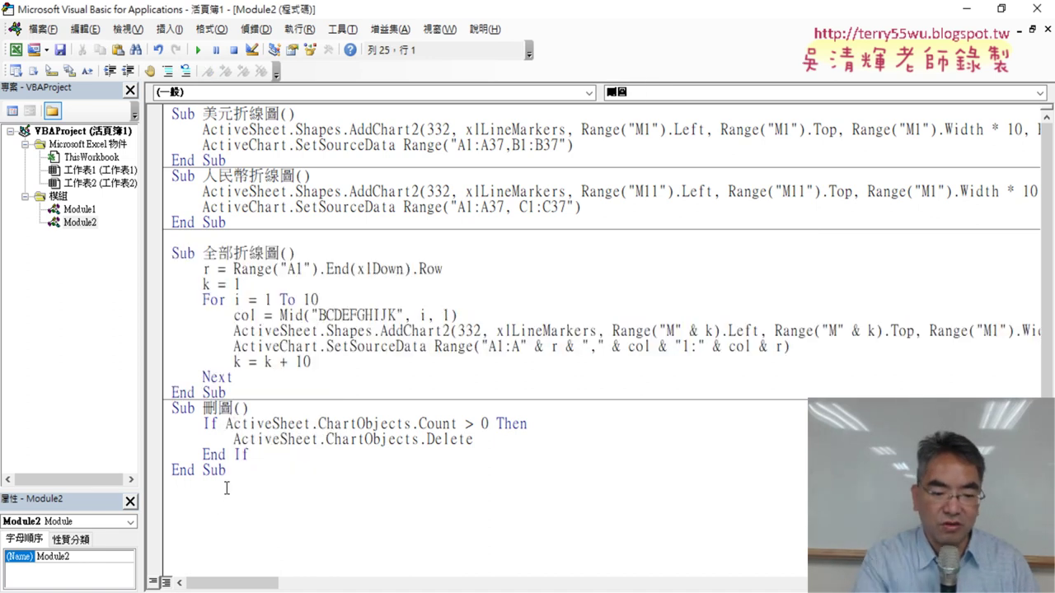
key(ctrl+v)
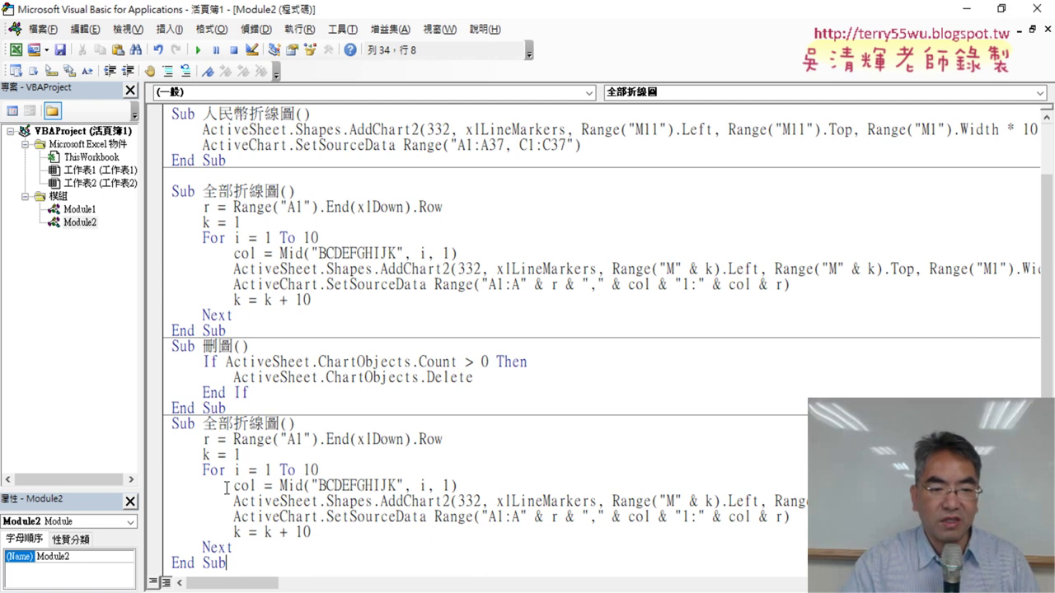
scroll(337, 377, down, 1)
text(2)
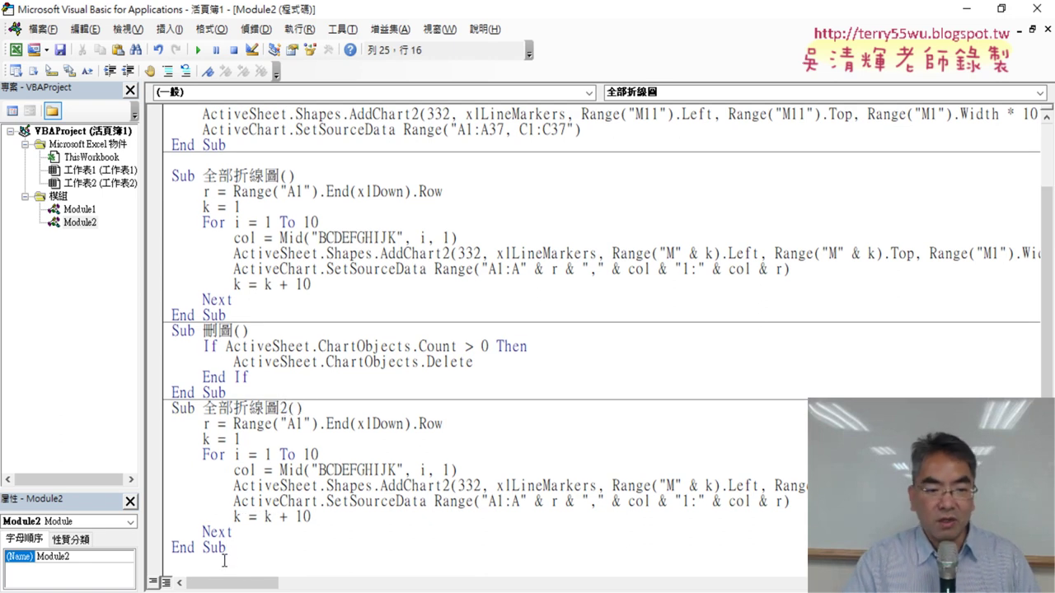
Add blank lines after the last End Sub and briefly check the Excel worksheet.
key(Return)
key(Return)
key(Return)
key(Return)
key(Return)
key(Return)
key(Return)
key(Return)
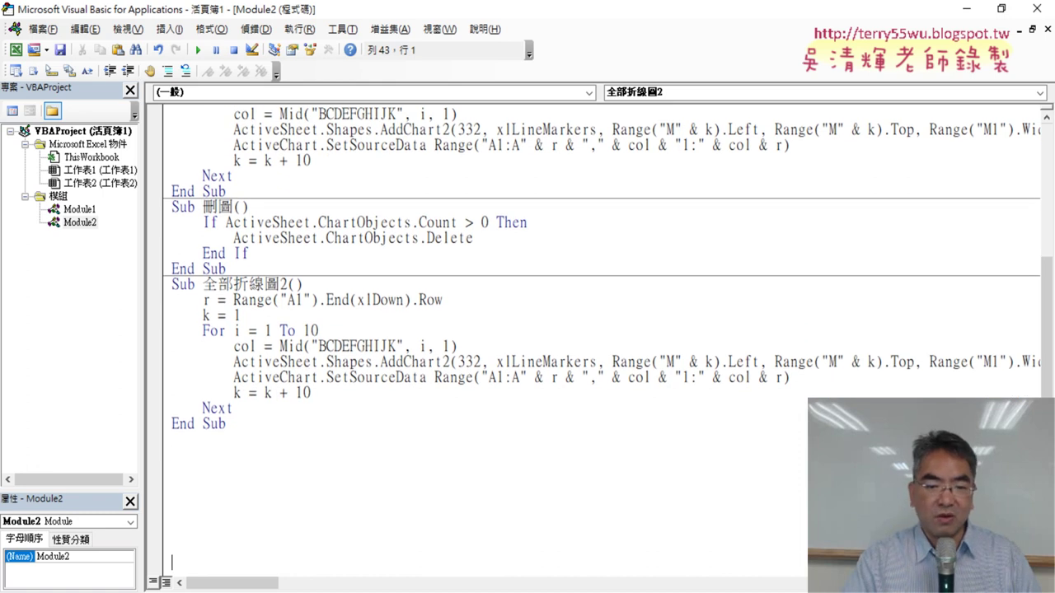
key(alt+F11)
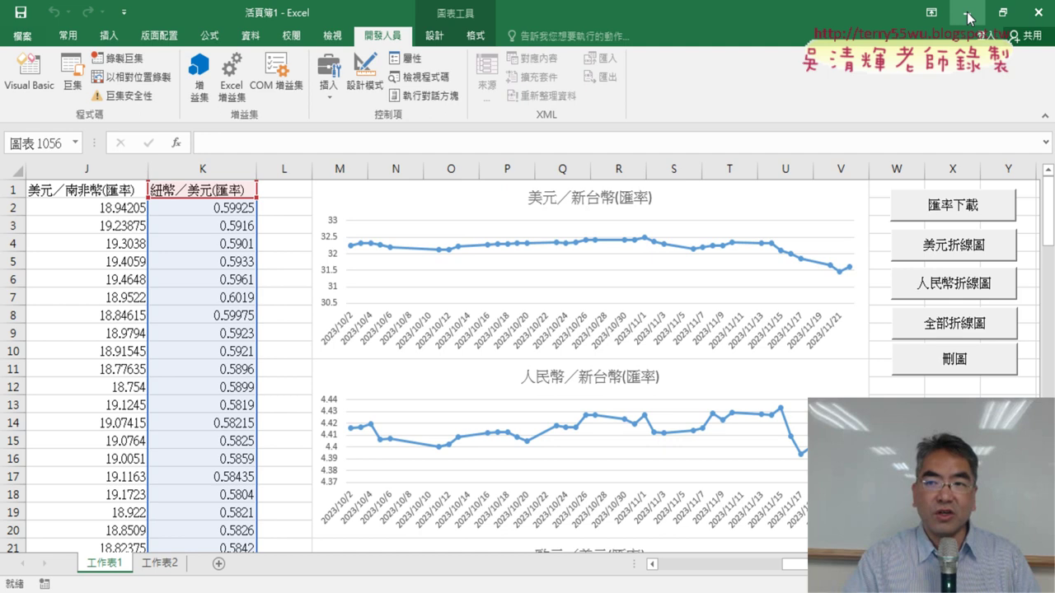
key(alt+F11)
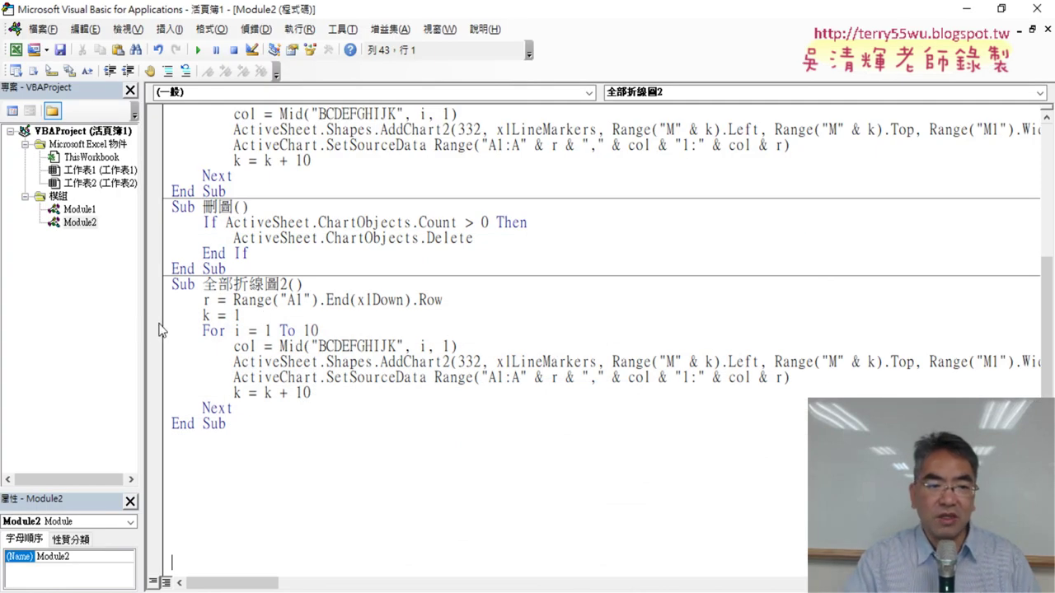
Change 全部折線圖2's chart width from Range("M1").Width * 10 to * 5.
drag(56, 323, 62, 330)
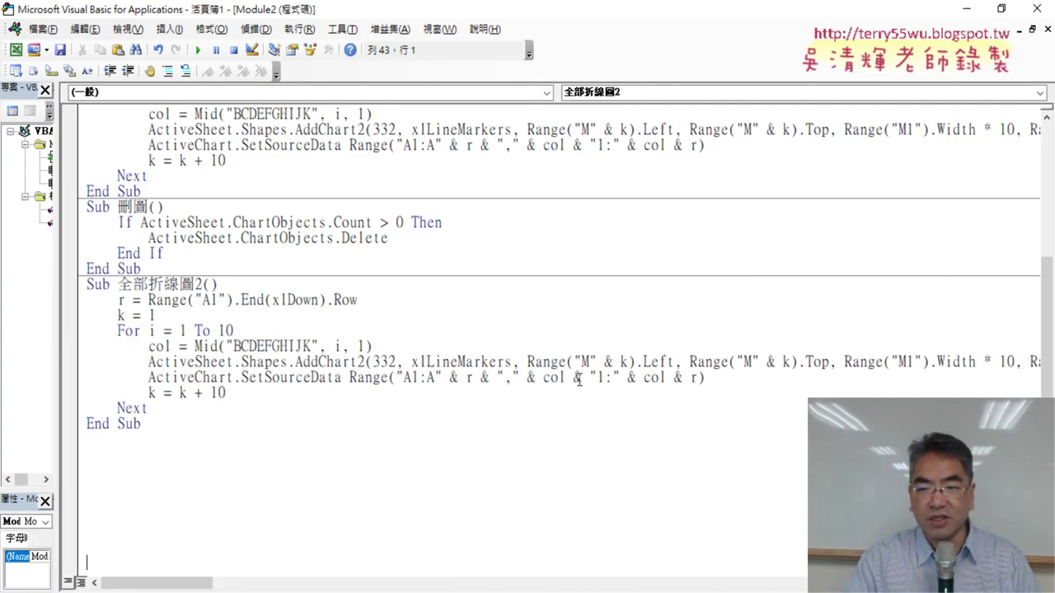
double_click(1002, 361)
text(5)
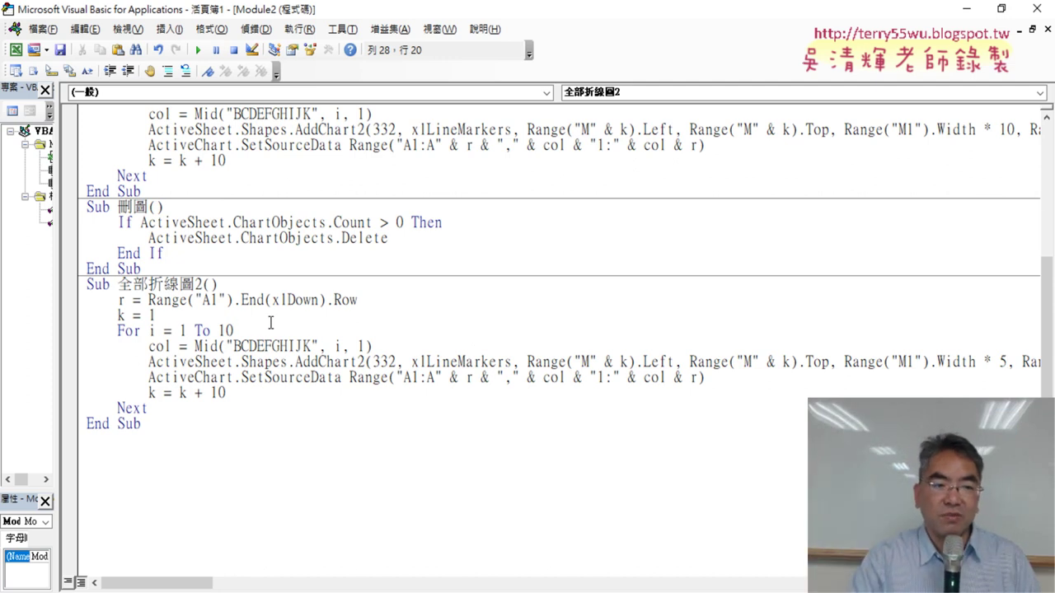
Highlight the starting value 1 in For i = 1 To 10, then return to the worksheet.
drag(116, 331, 226, 330)
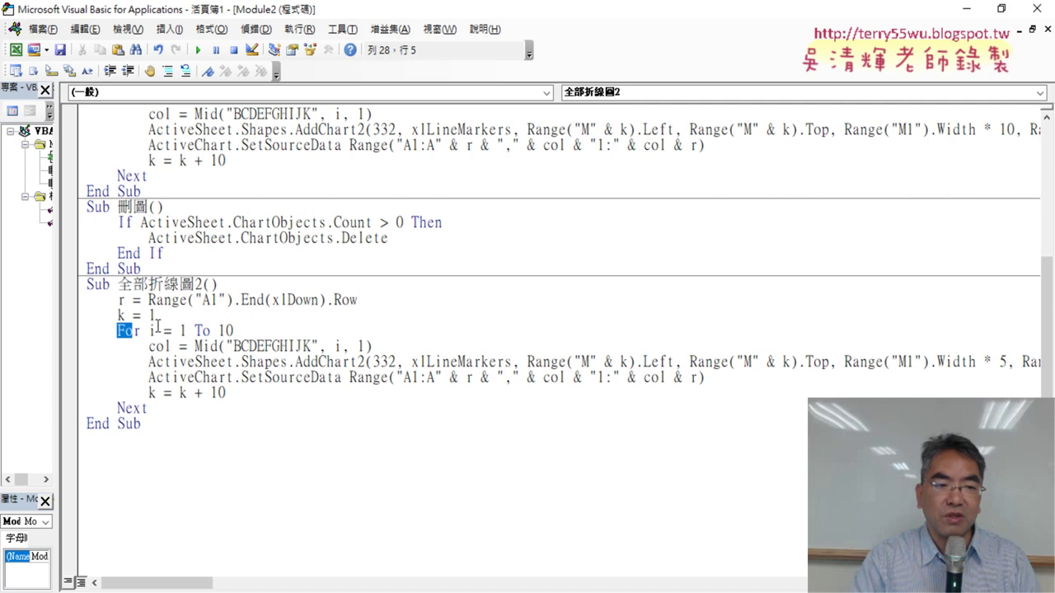
click(234, 330)
key(Left)
key(Left)
key(Left)
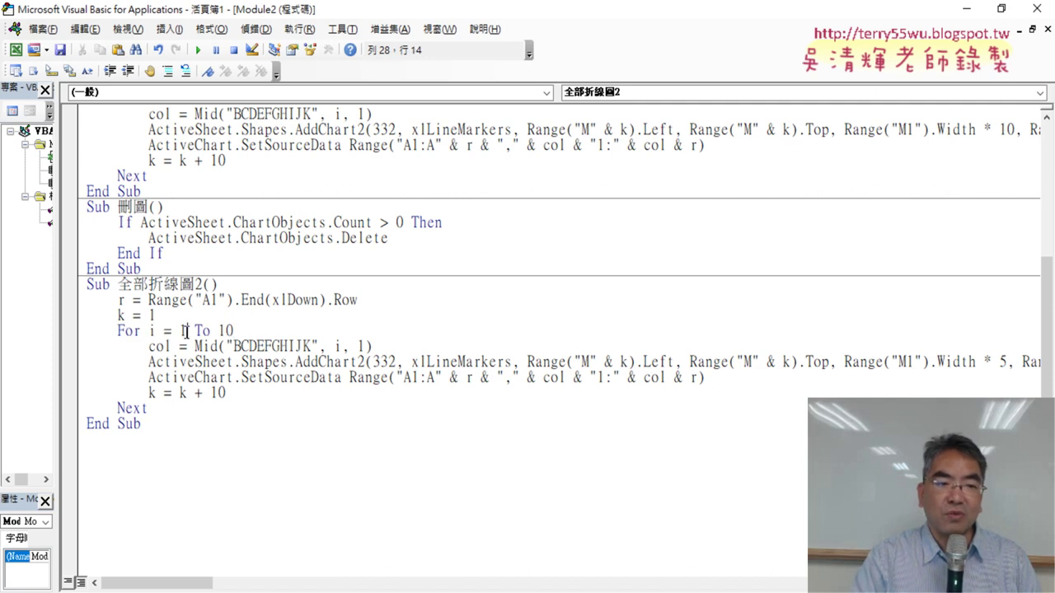
key(shift+Left)
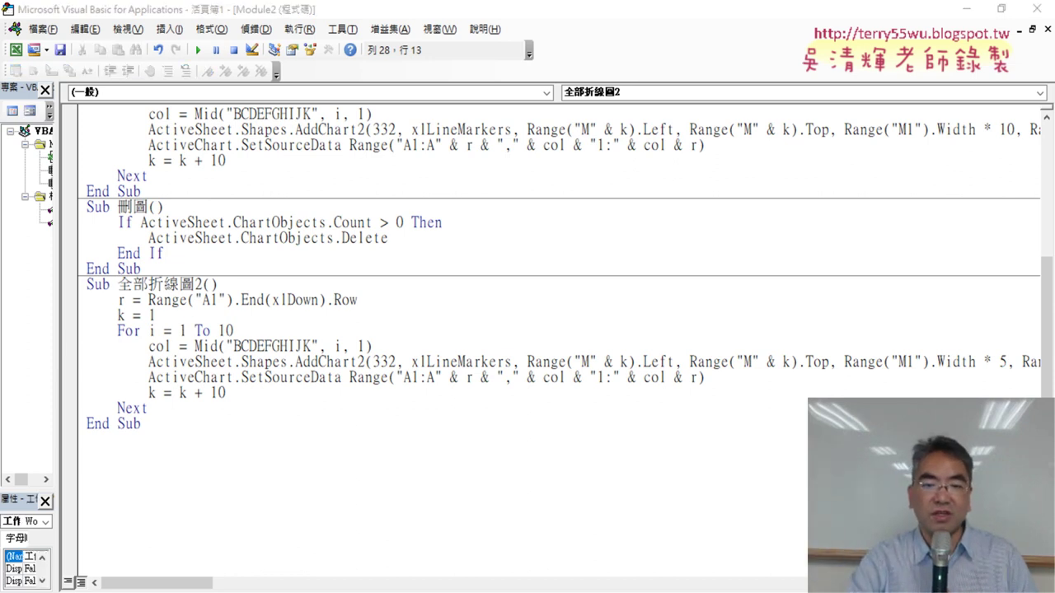
key(alt+F11)
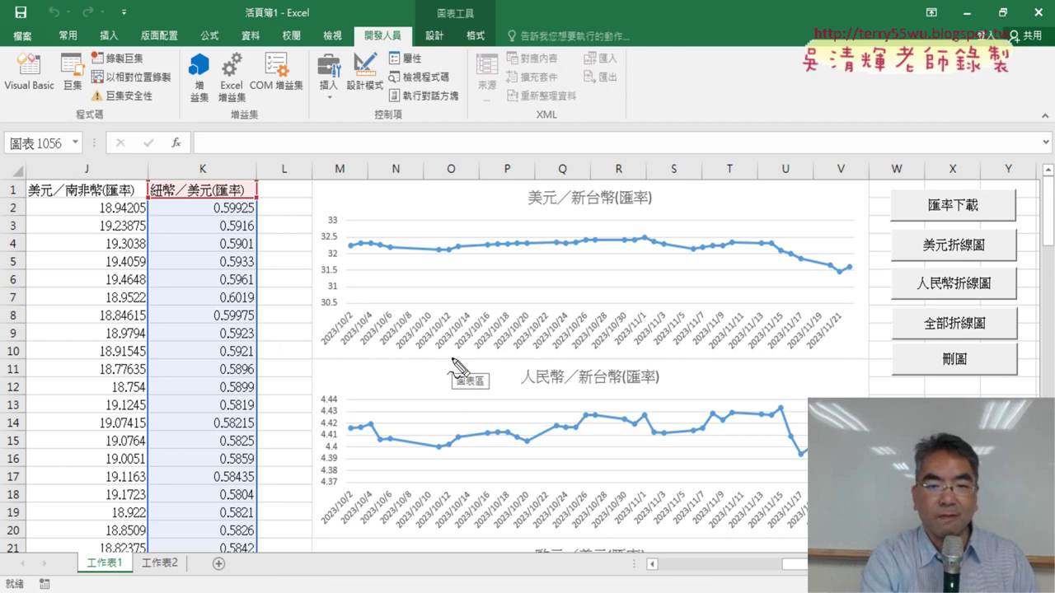
drag(298, 164, 308, 325)
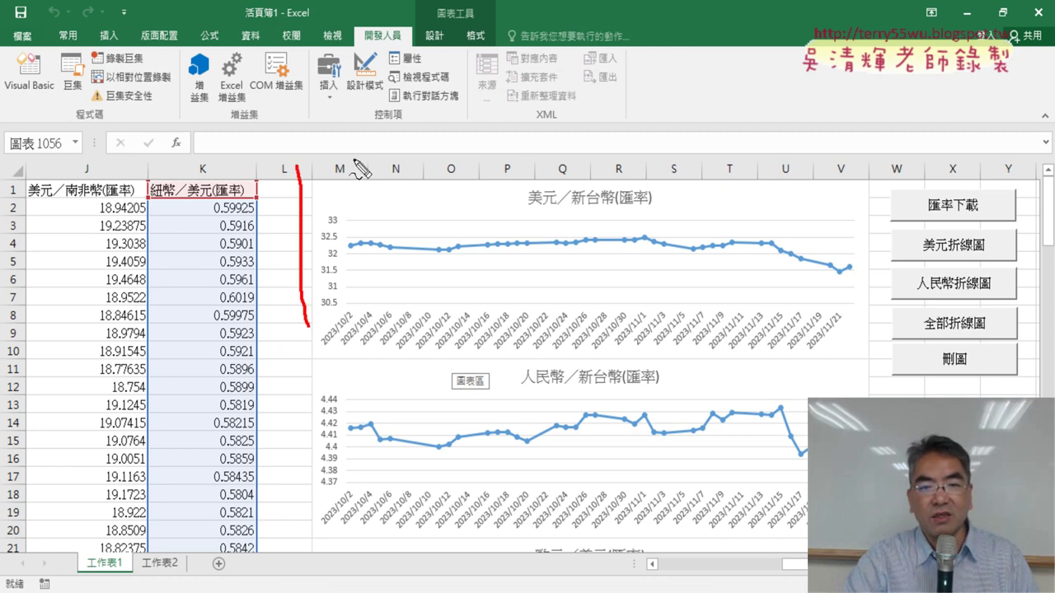
drag(353, 159, 504, 329)
drag(350, 345, 556, 344)
drag(600, 201, 618, 360)
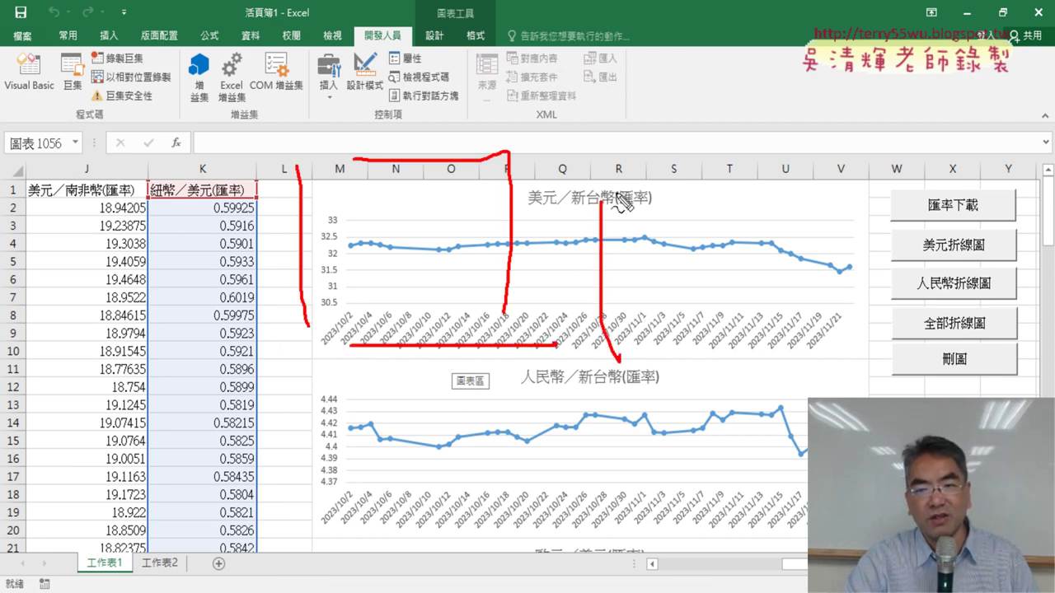
mouse_move(614, 171)
mouse_down()
mouse_move(846, 152)
mouse_move(833, 348)
mouse_up()
drag(676, 354, 814, 353)
drag(439, 171, 445, 262)
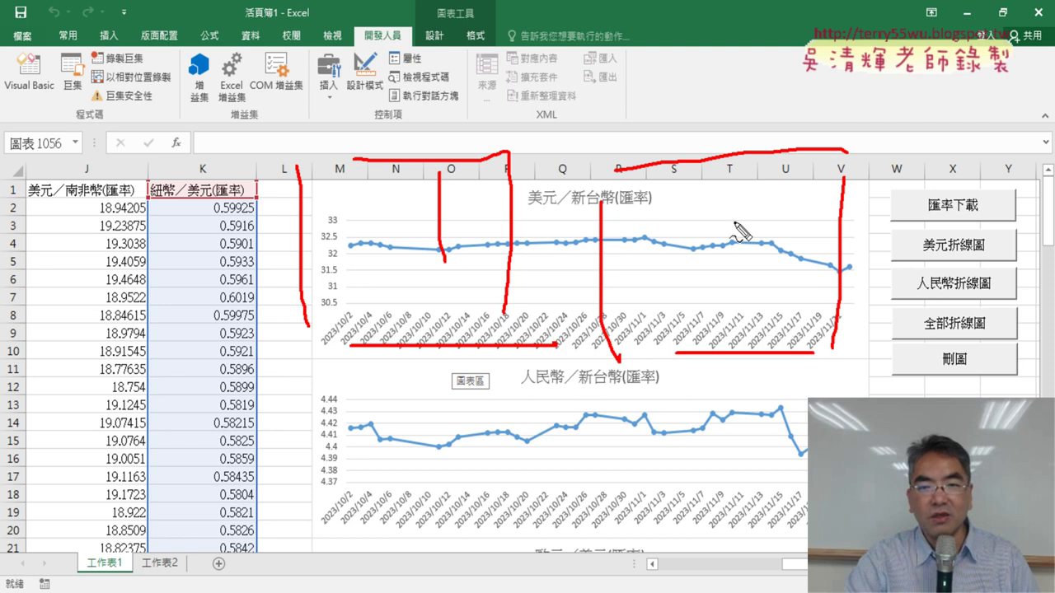
mouse_move(752, 232)
mouse_down()
mouse_move(750, 245)
mouse_move(773, 221)
mouse_up()
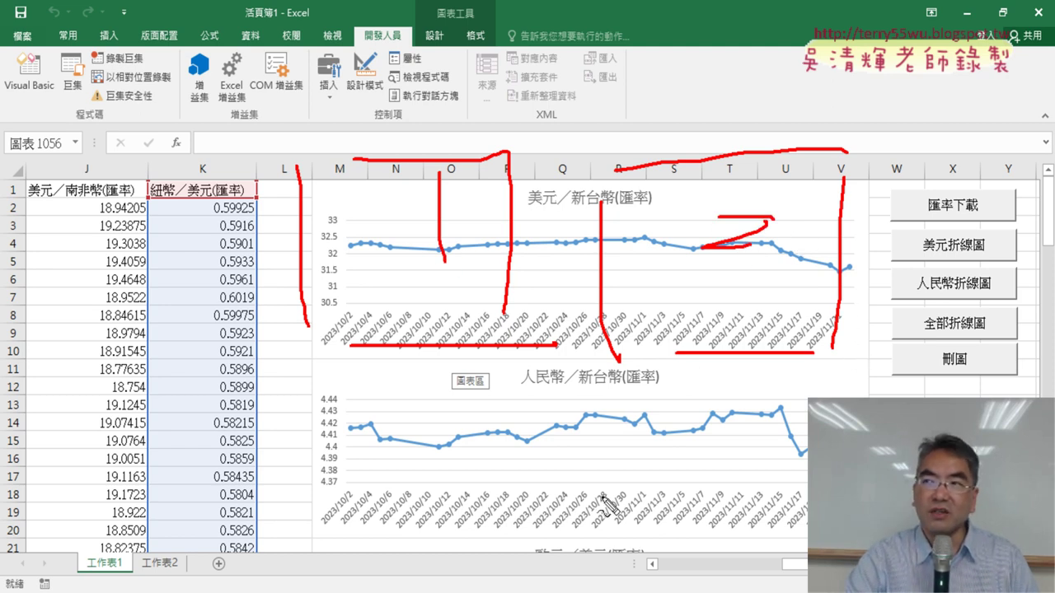
mouse_move(294, 163)
mouse_down()
mouse_move(342, 161)
mouse_move(354, 173)
mouse_move(313, 202)
mouse_up()
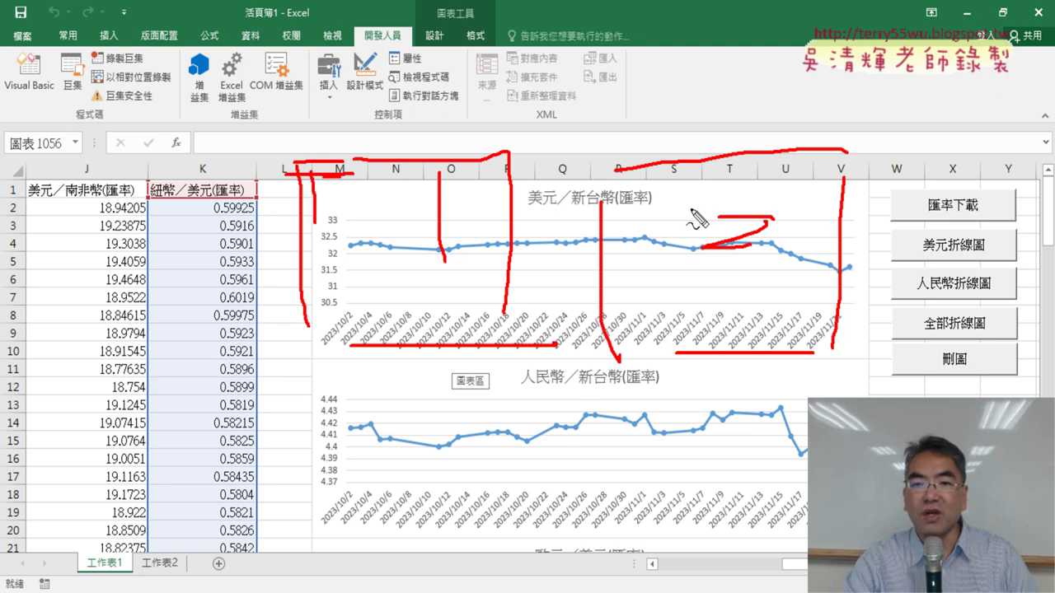
key(Escape)
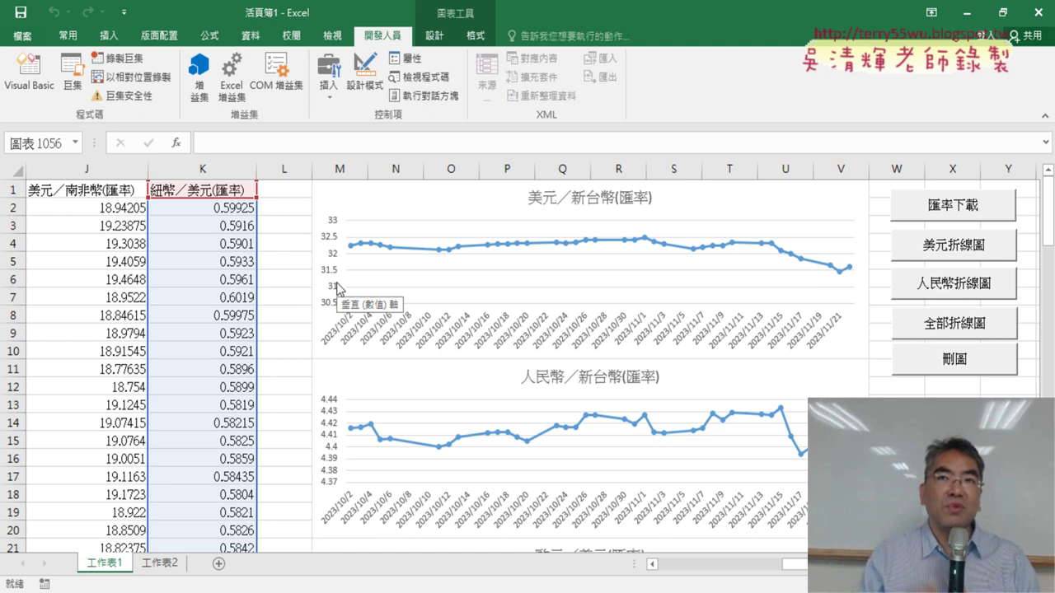
Insert an indented empty line after For i = 1 To 10 in 全部折線圖2.
click(29, 71)
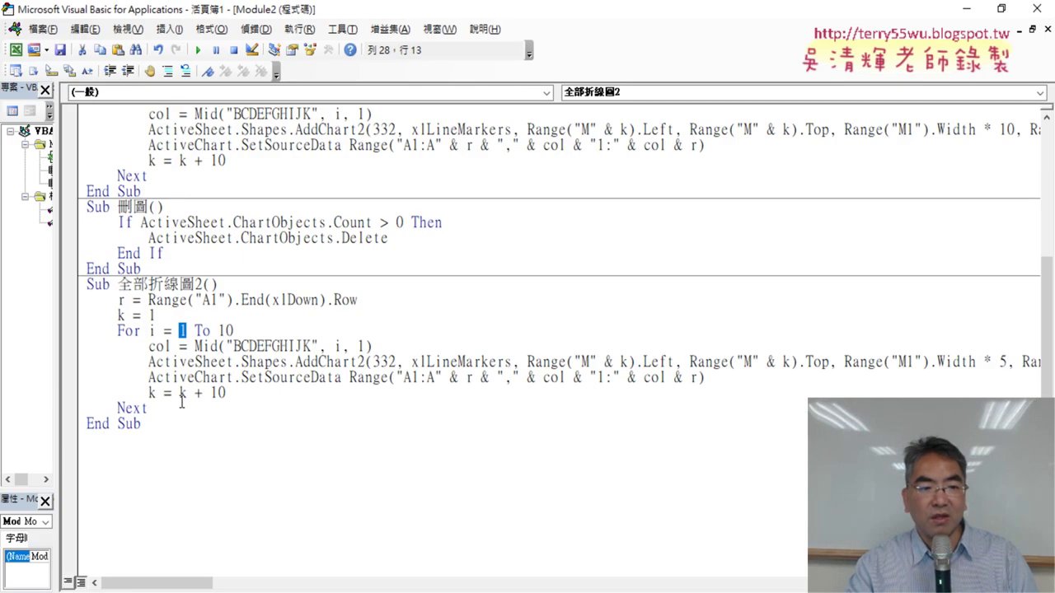
drag(149, 394, 229, 393)
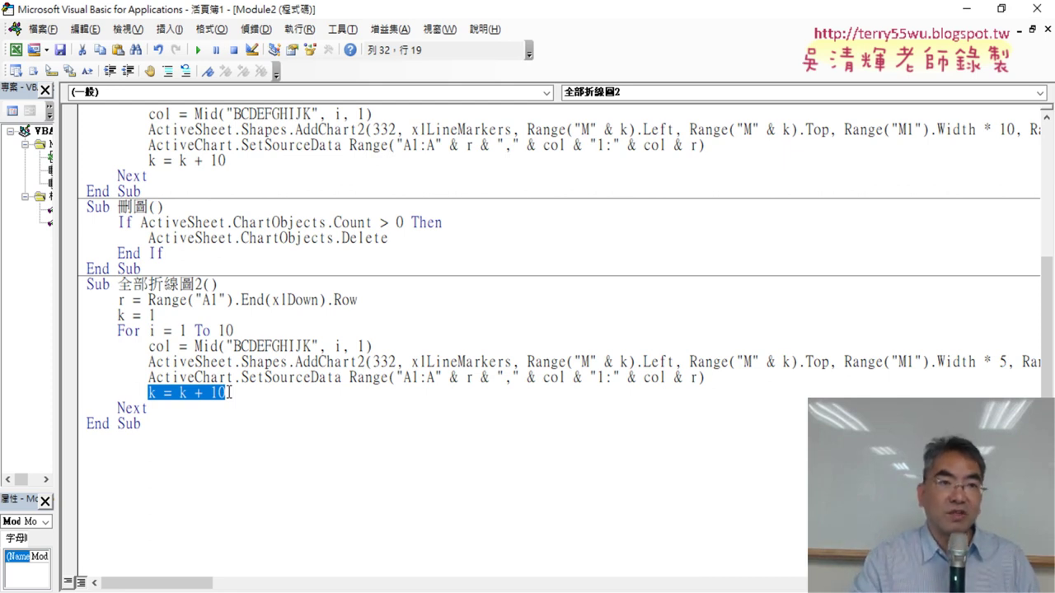
click(253, 329)
key(Return)
key(Tab)
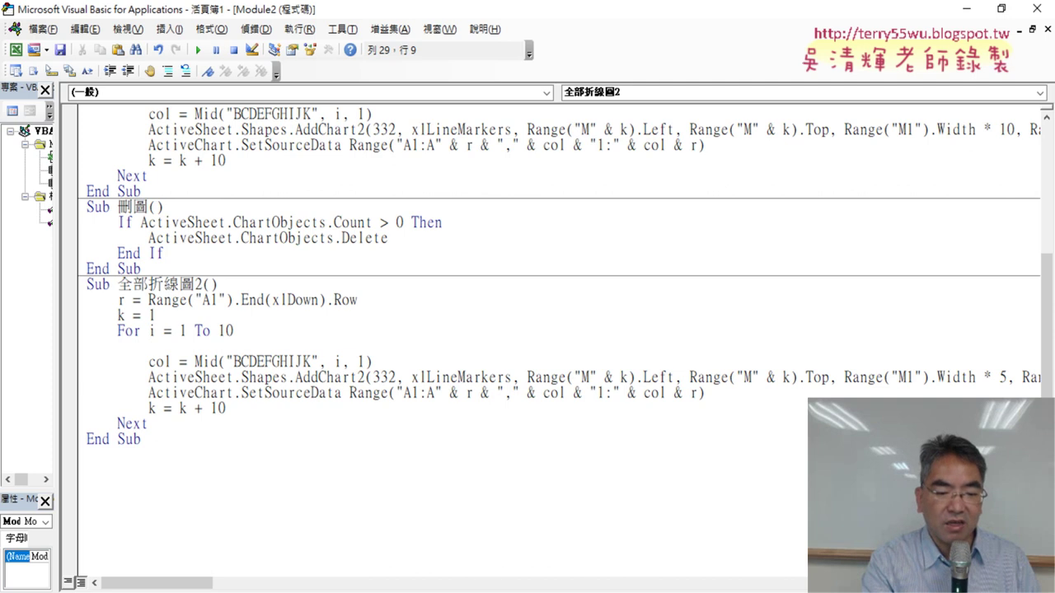
Type 'if' on the new empty line inside the 全部折線圖2 loop.
text(i)
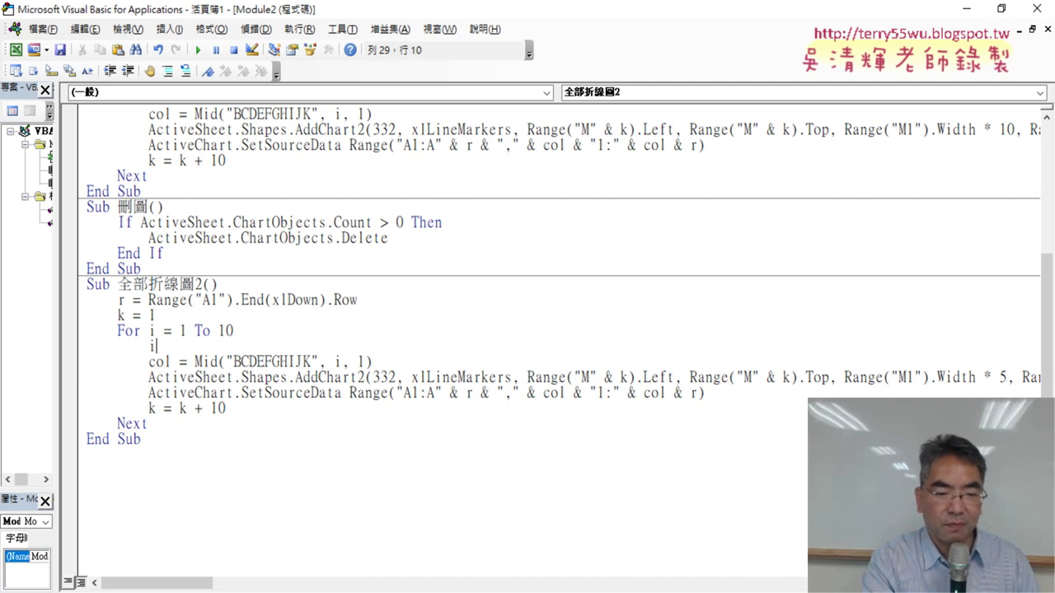
text(f)
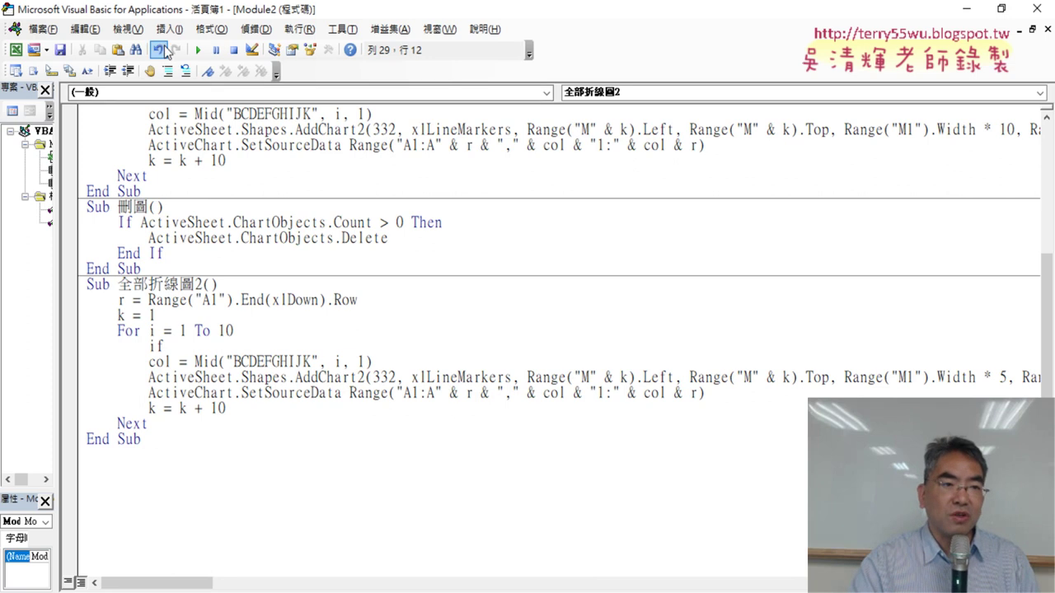
click(132, 31)
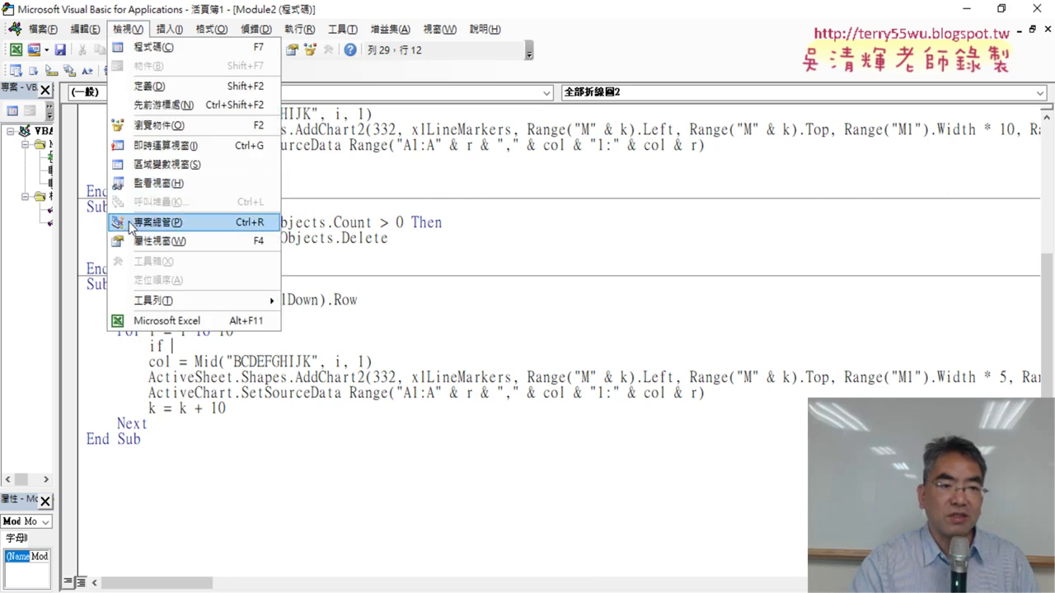
Show the Immediate window and evaluate ? 1 mod 2, which returns 1.
click(185, 146)
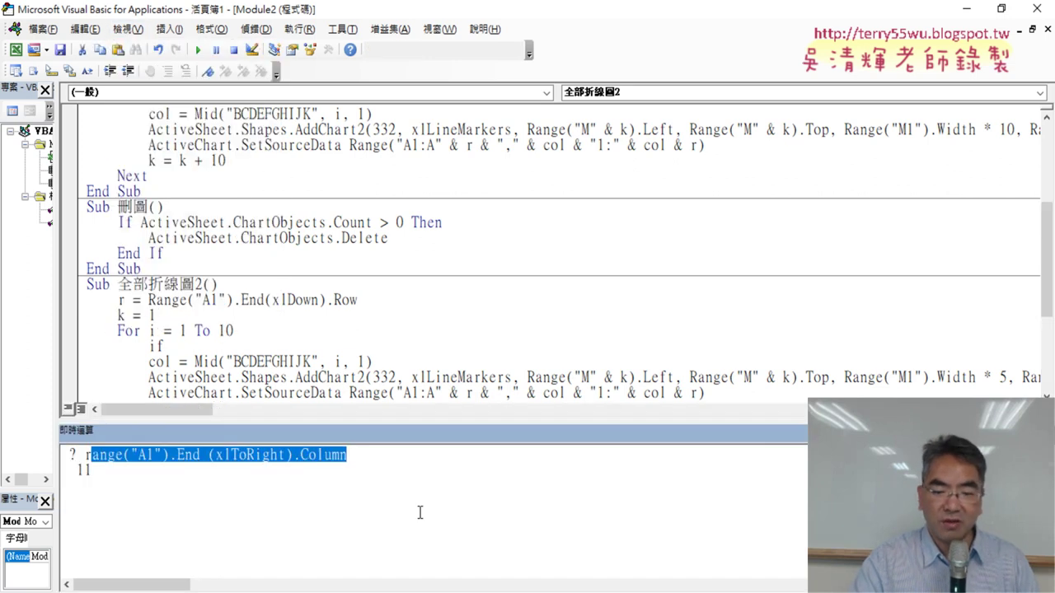
key(BackSpace)
key(BackSpace)
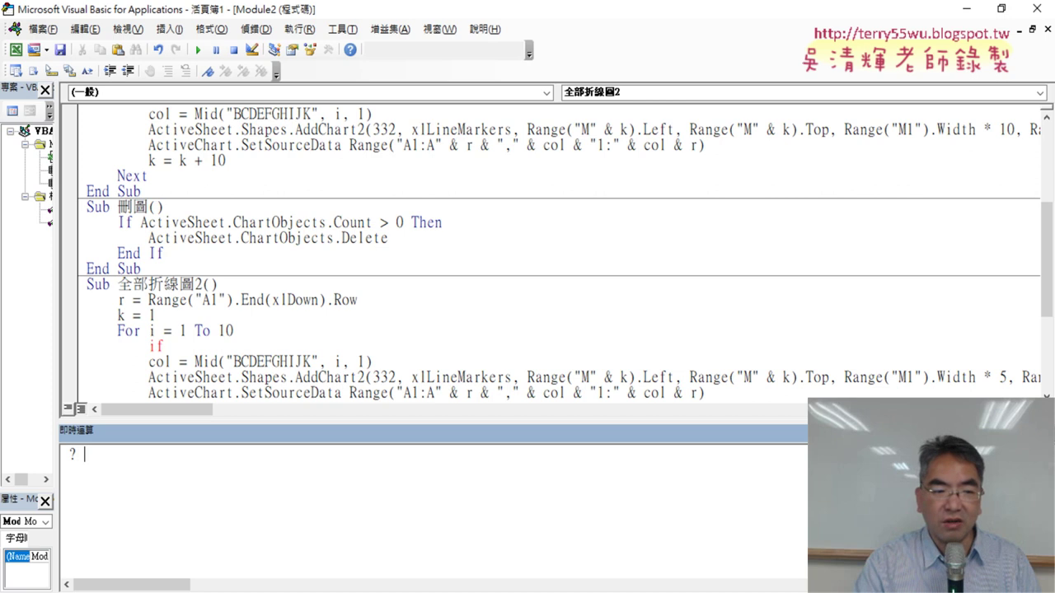
text(1 mo)
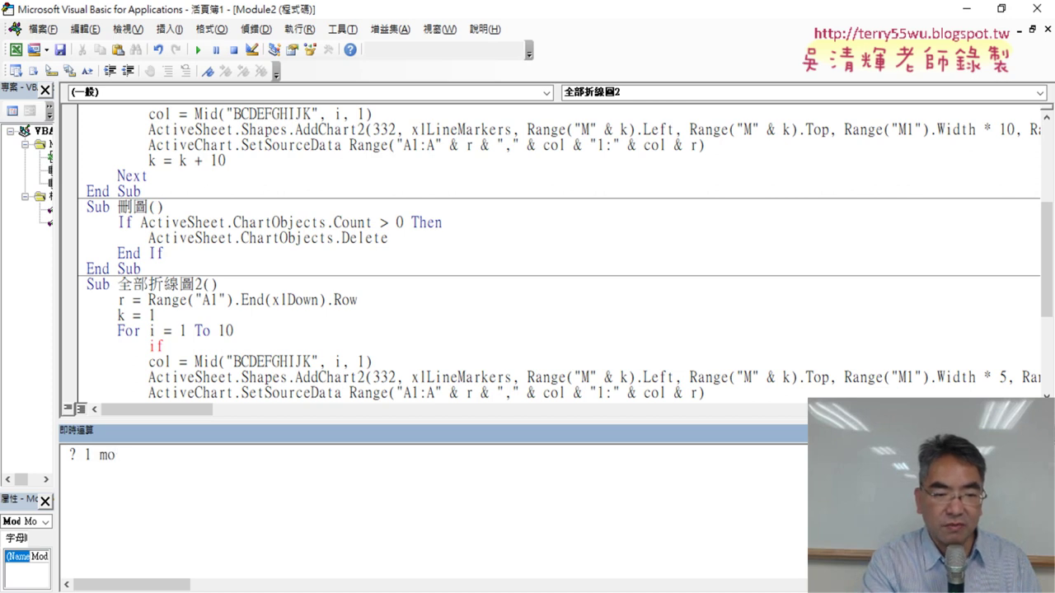
text(d 2)
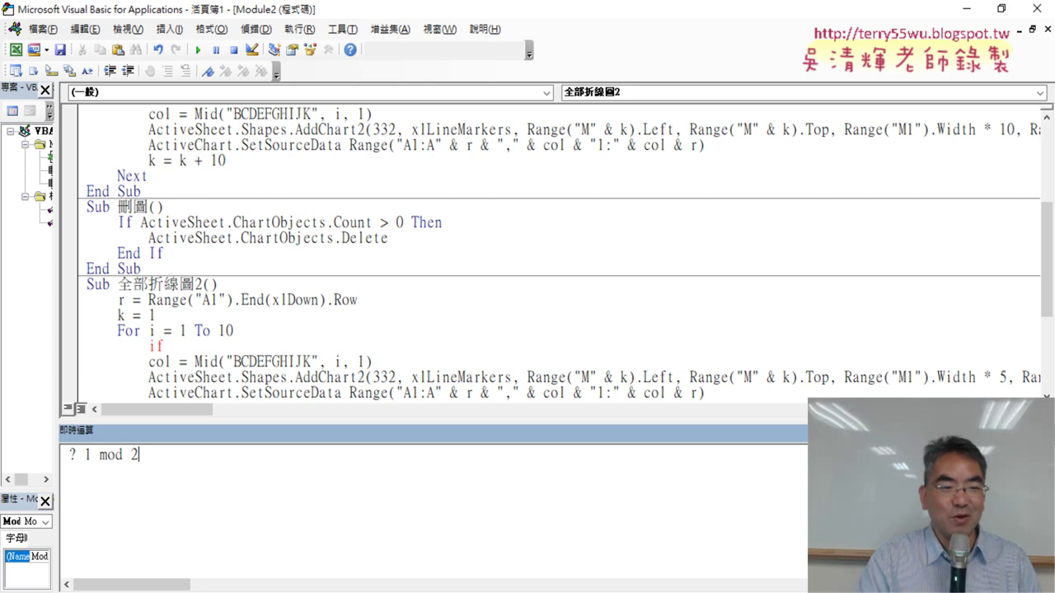
key(Return)
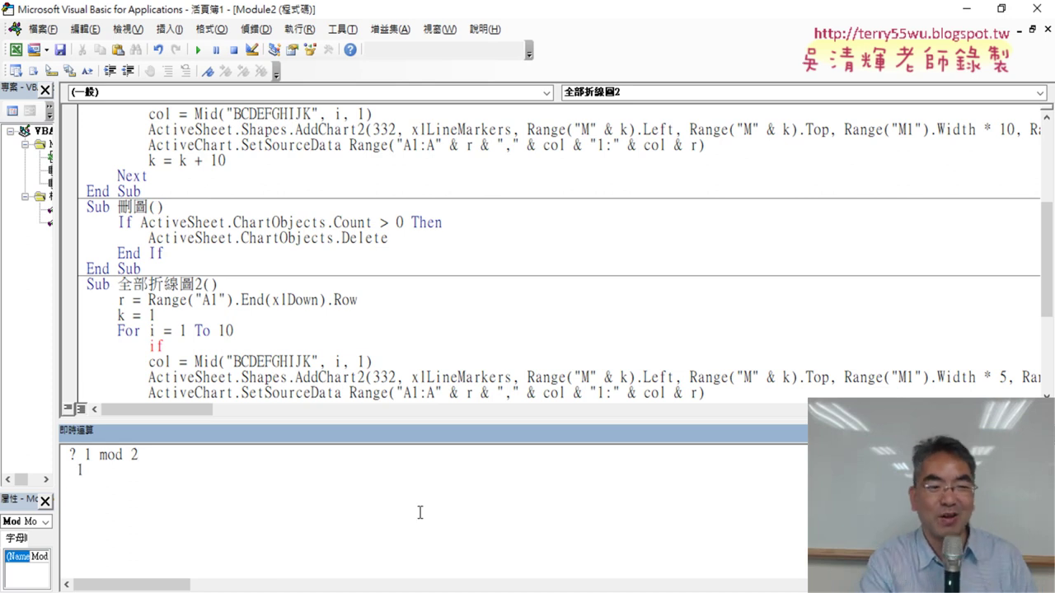
Evaluate ? 2 mod 2 and ? 3 mod 2, returning 0 and 1.
double_click(91, 457)
text(2)
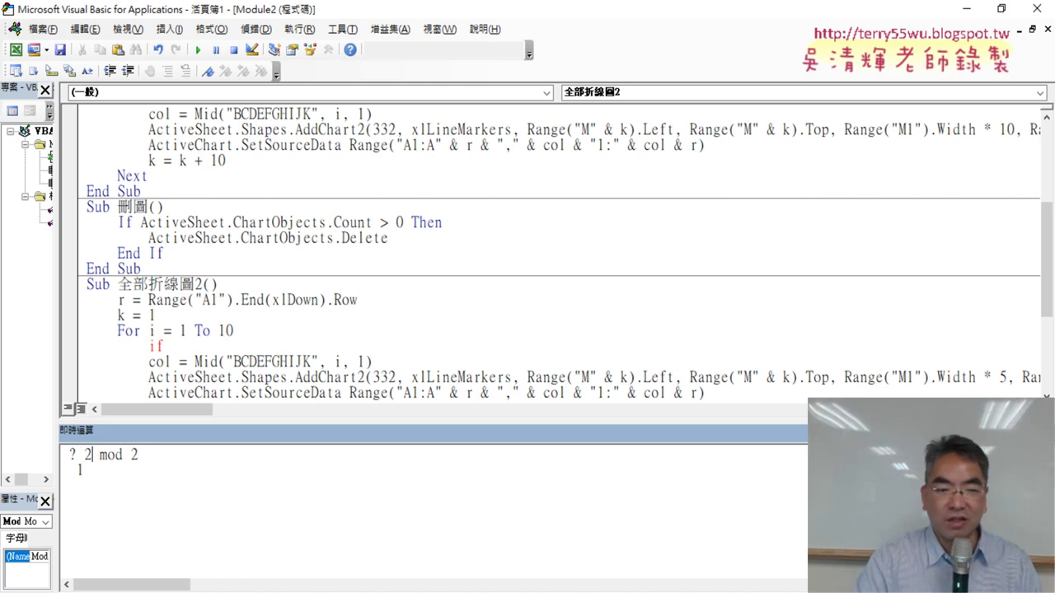
key(Return)
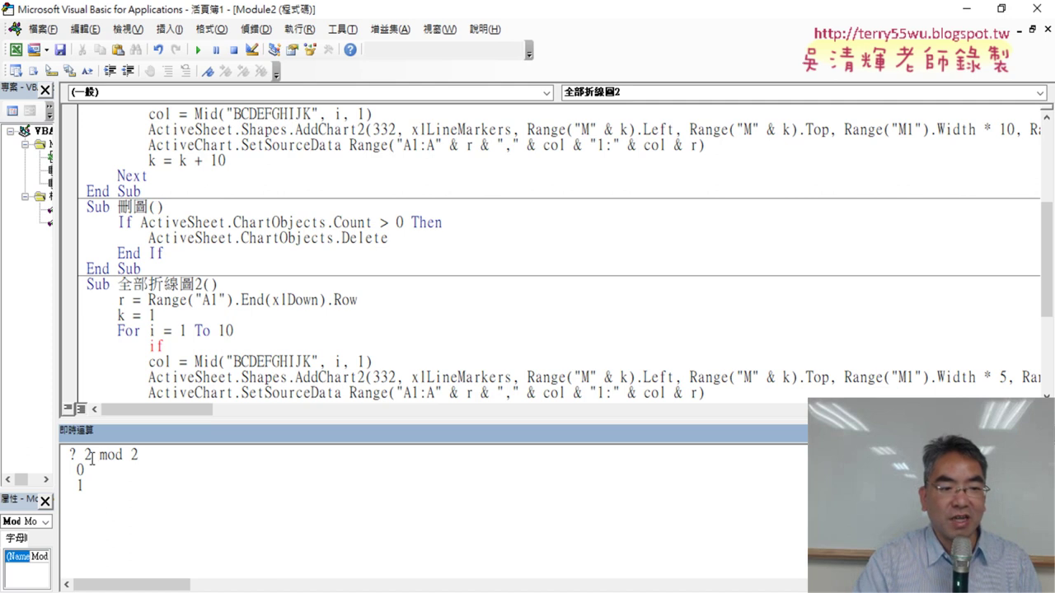
double_click(88, 456)
text(3)
key(Return)
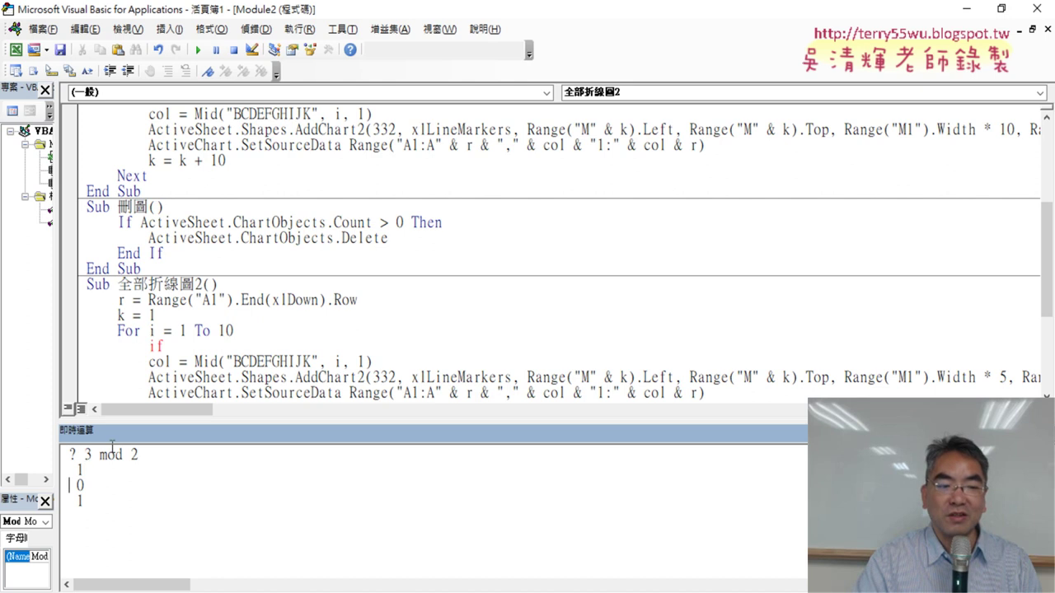
mouse_move(98, 457)
mouse_down()
mouse_move(124, 458)
mouse_move(83, 471)
mouse_up()
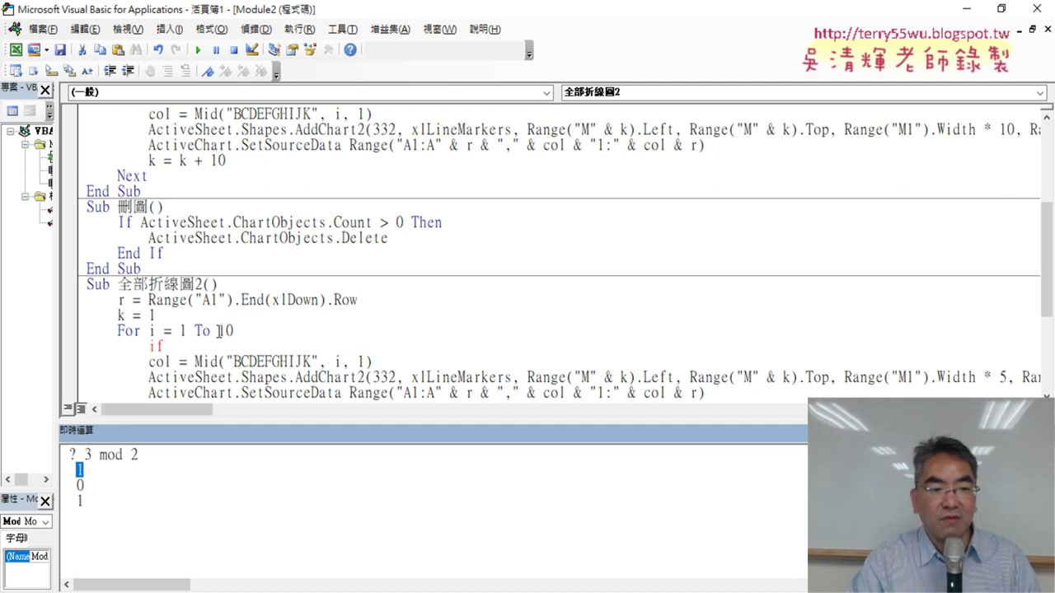
click(214, 343)
Write If i Mod 2 = 1 Then, an Else line and End If inside the loop.
text(i )
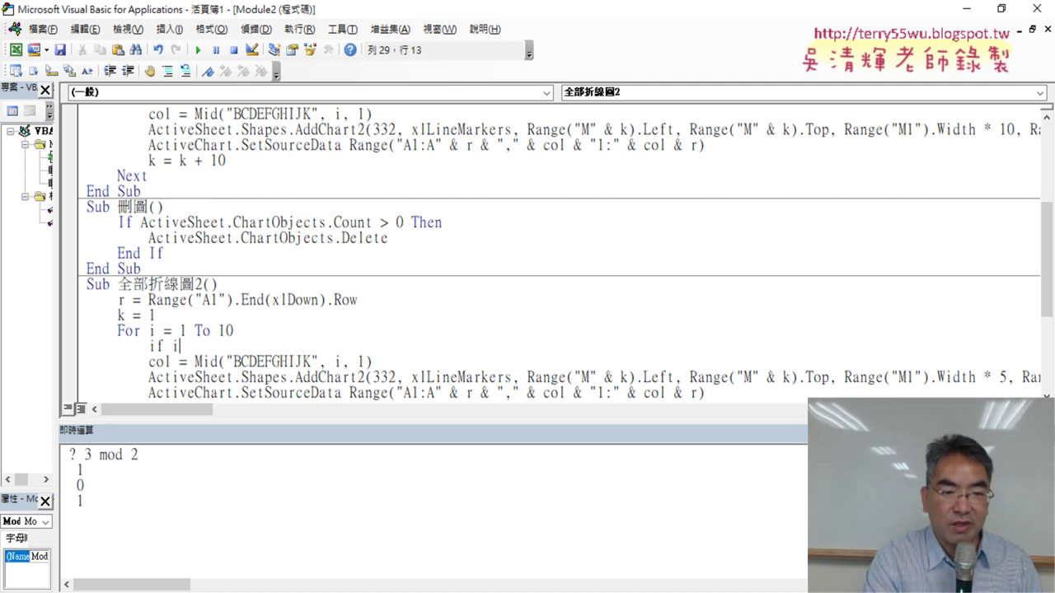
text(mod )
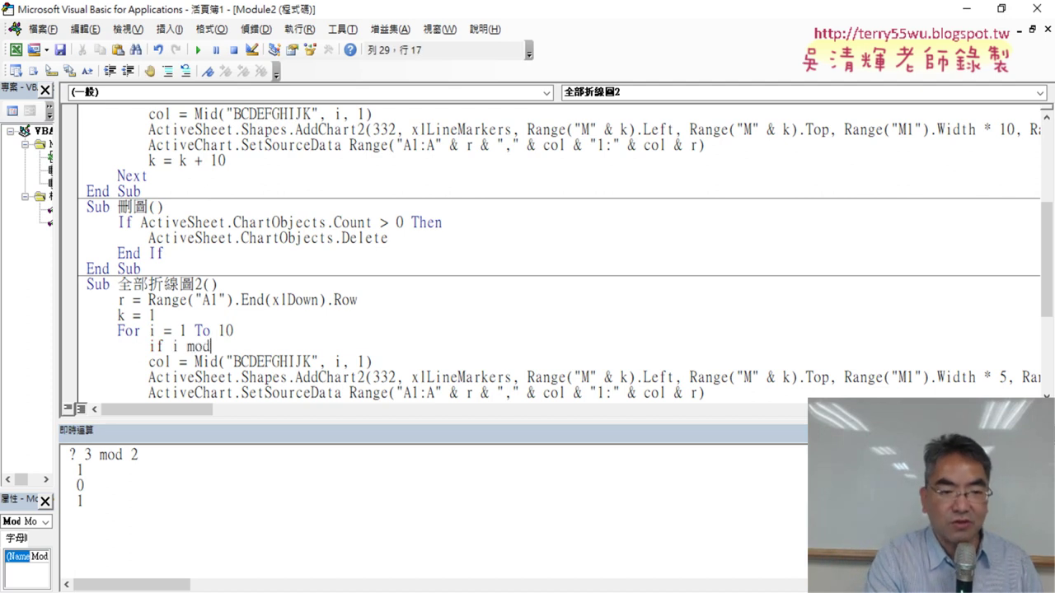
text(2)
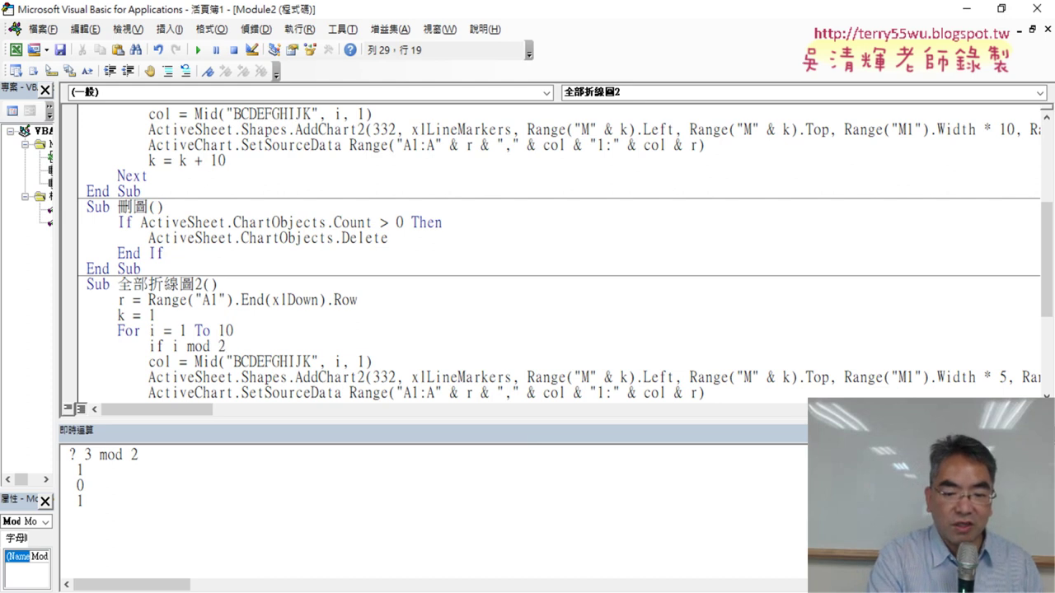
text(=1)
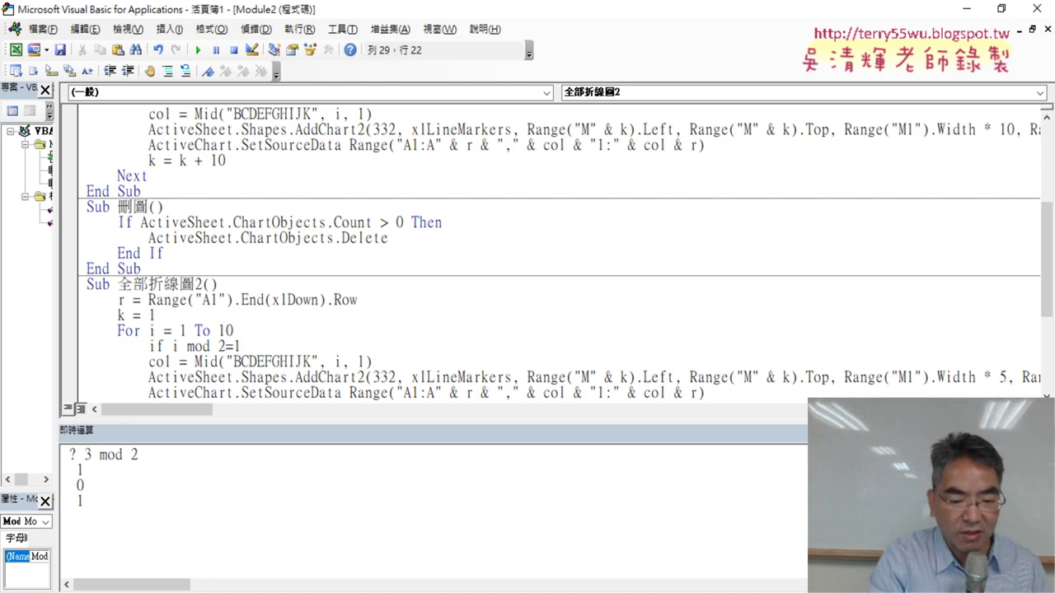
text(the)
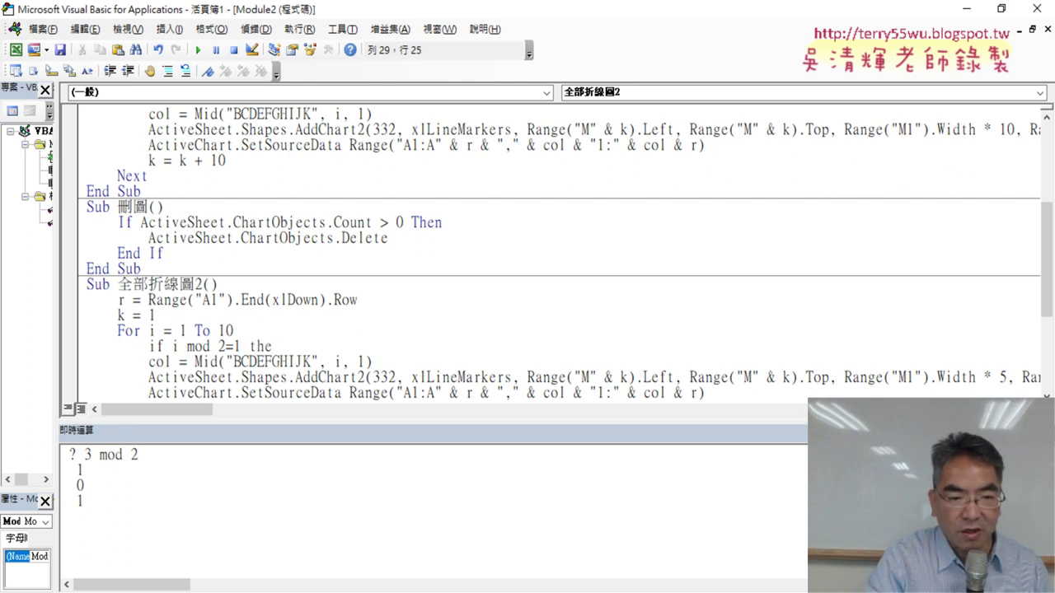
text(n)
key(Return)
key(Return)
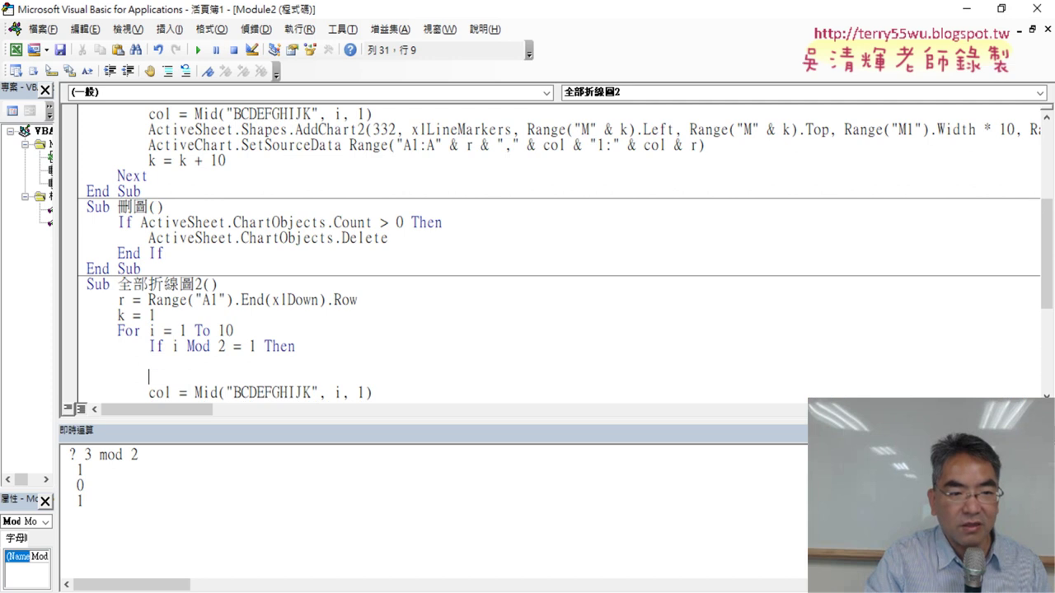
key(Return)
key(Up)
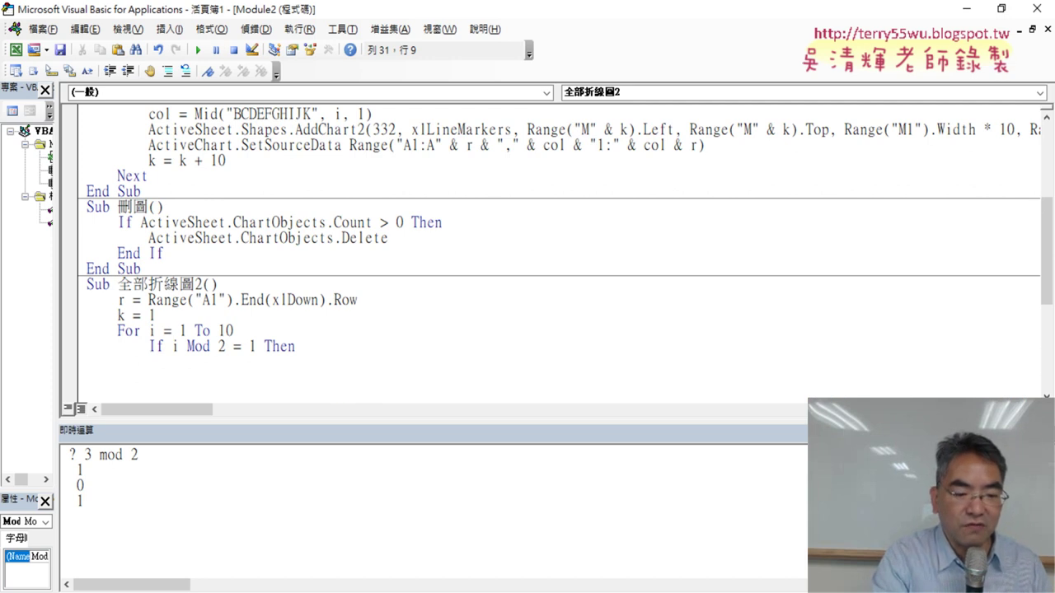
text(els)
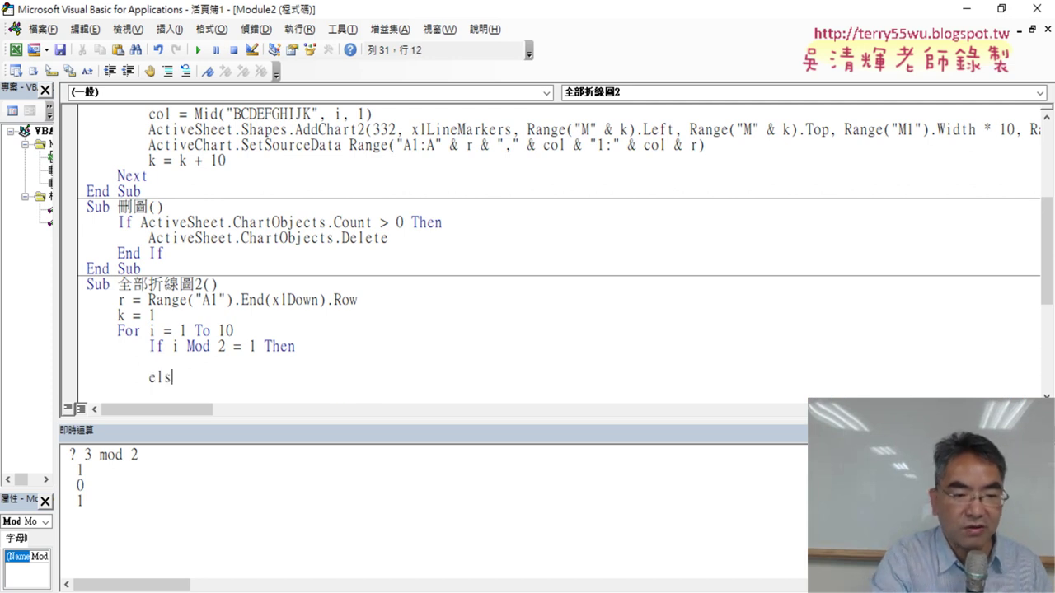
text(e)
key(Return)
key(Return)
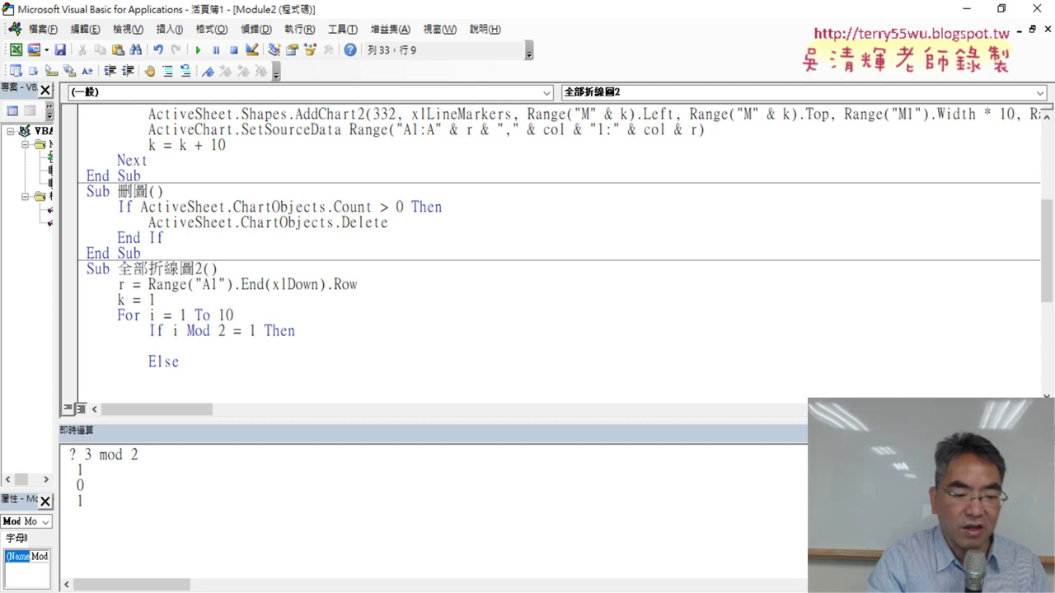
text(end i)
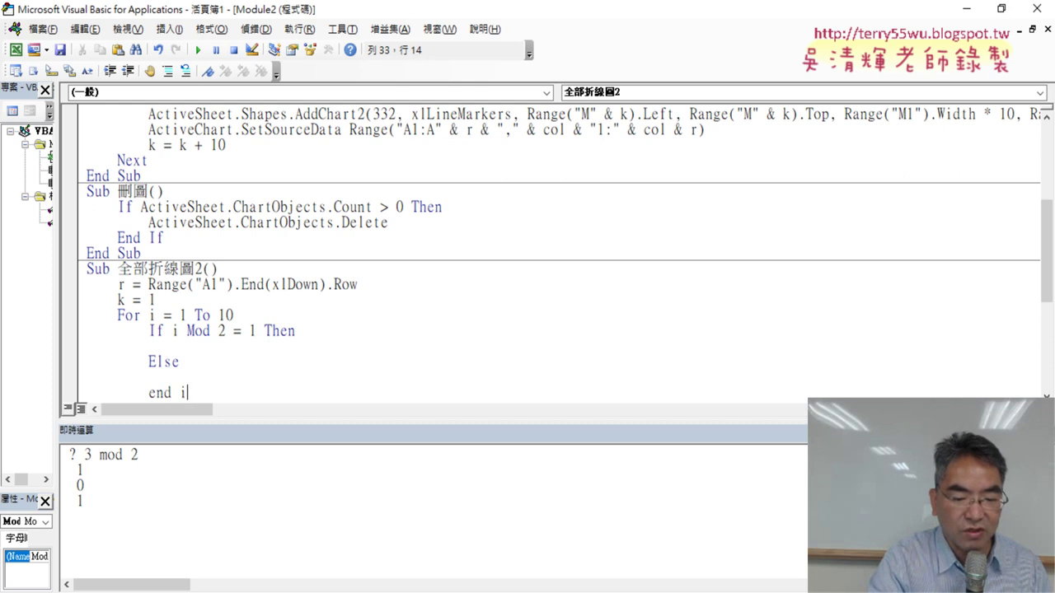
text(f)
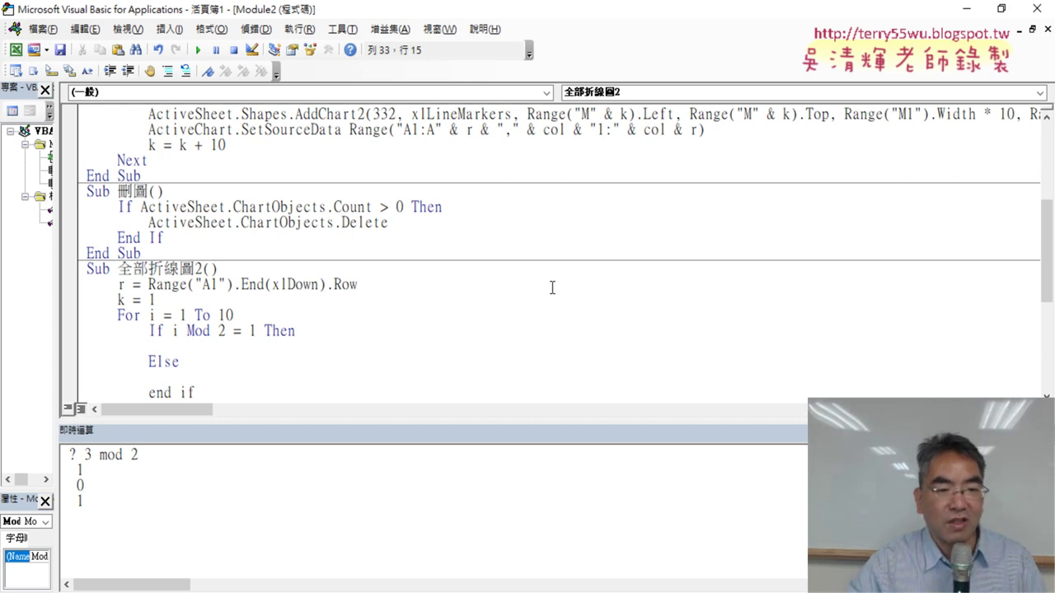
scroll(551, 286, down, 2)
click(541, 283)
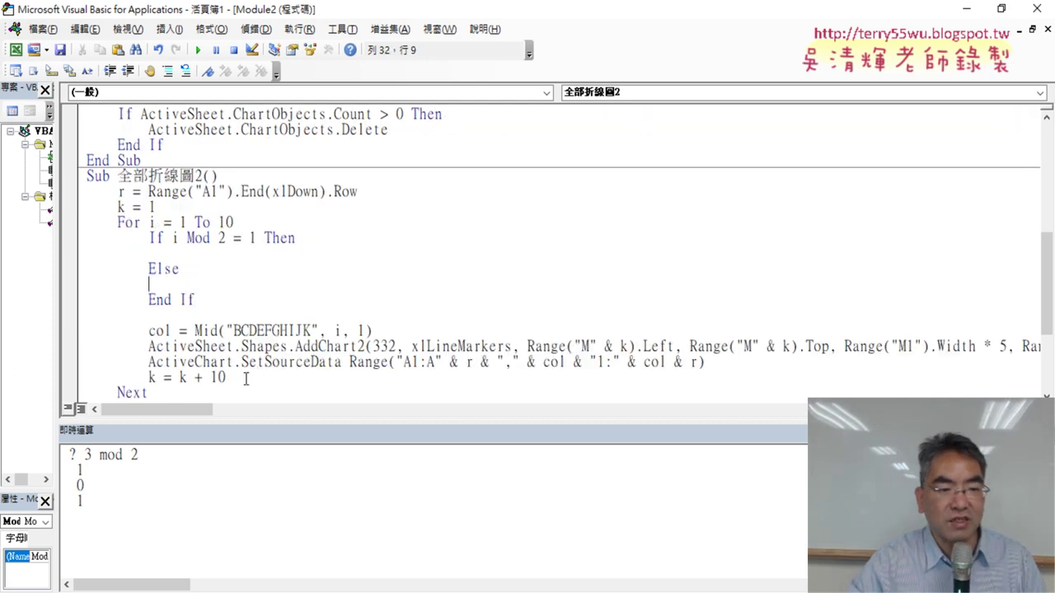
Highlight the chart-drawing lines and the new If/Else block, then close the Immediate window.
drag(254, 377, 72, 329)
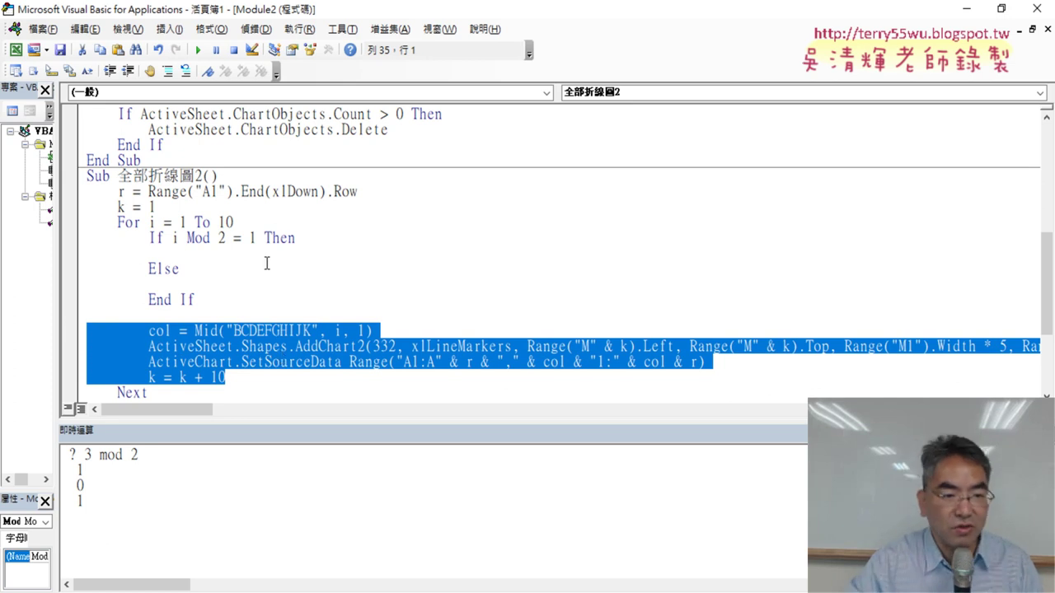
mouse_move(205, 300)
mouse_down()
mouse_move(75, 248)
mouse_move(74, 239)
mouse_up()
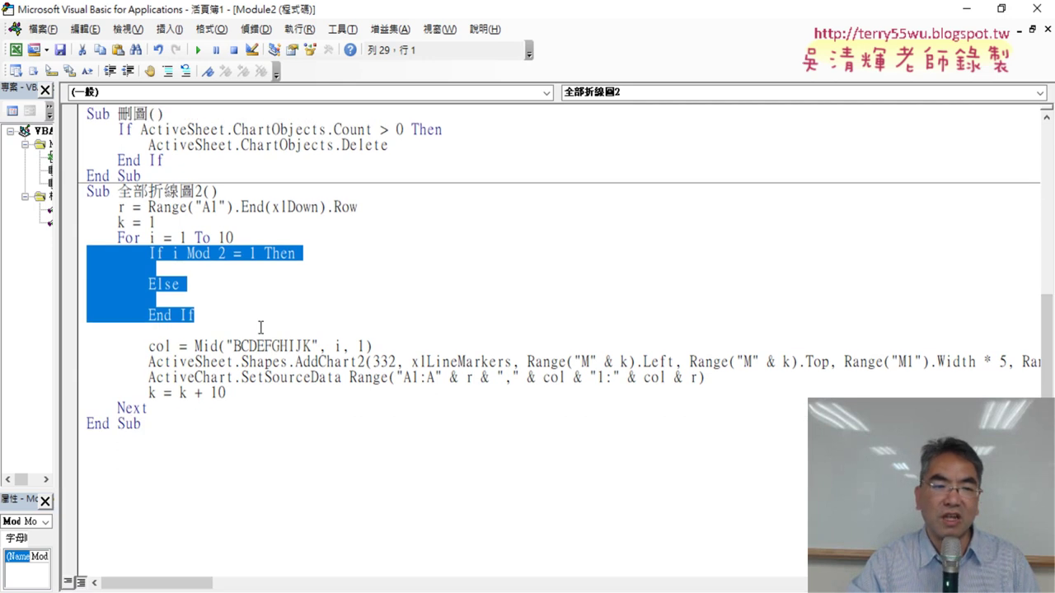
click(186, 280)
Highlight the i Mod 2 = 1 test, then select the col, AddChart2 and SetSourceData lines.
drag(172, 254, 253, 254)
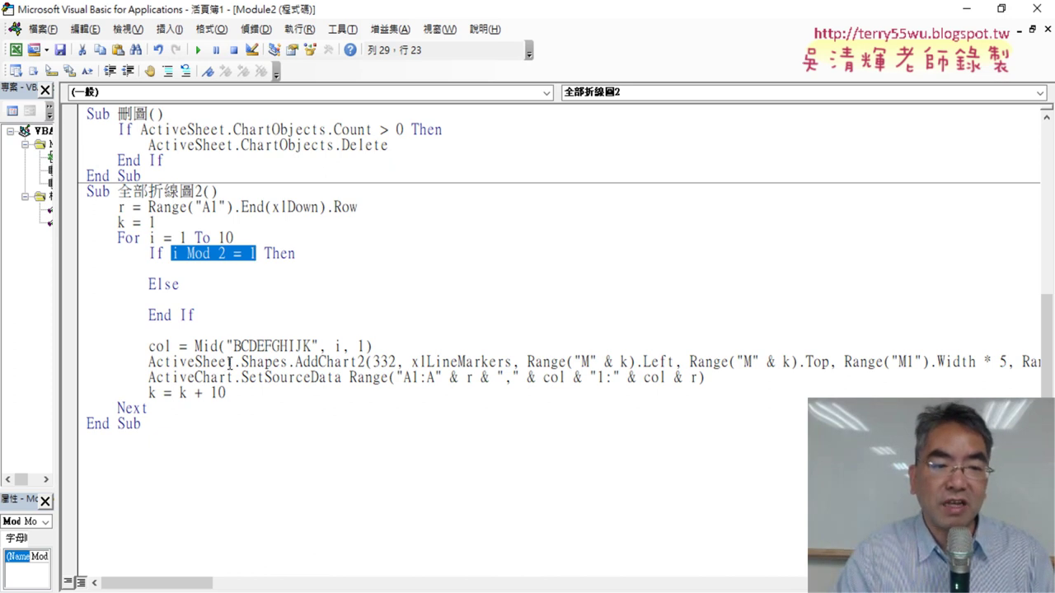
click(151, 349)
drag(723, 378, 76, 343)
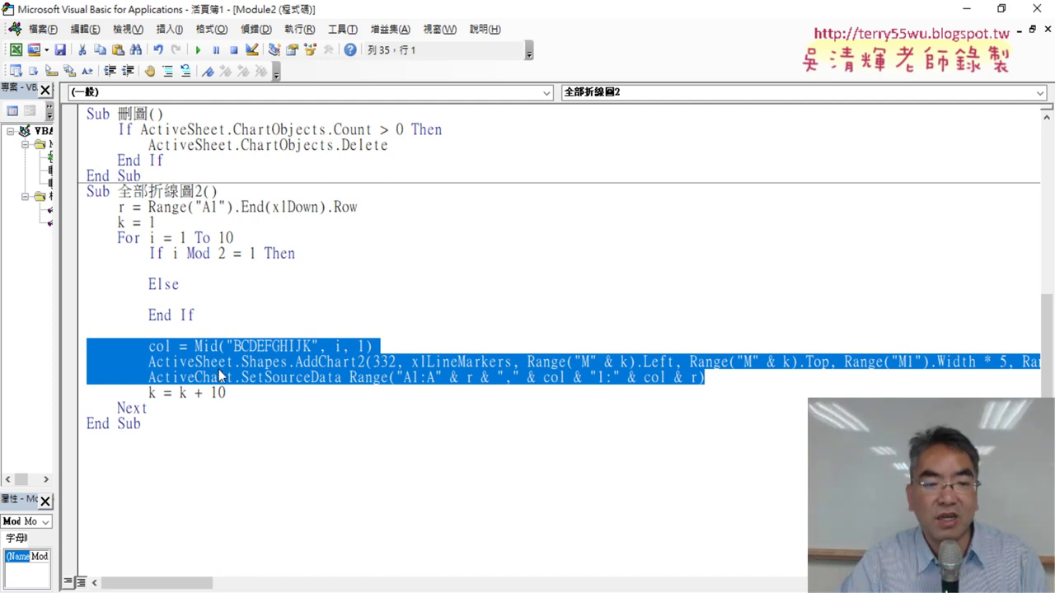
Copy the col, AddChart2 and SetSourceData lines into the If branch, indented, and select AddChart2's M.
drag(149, 360, 111, 285)
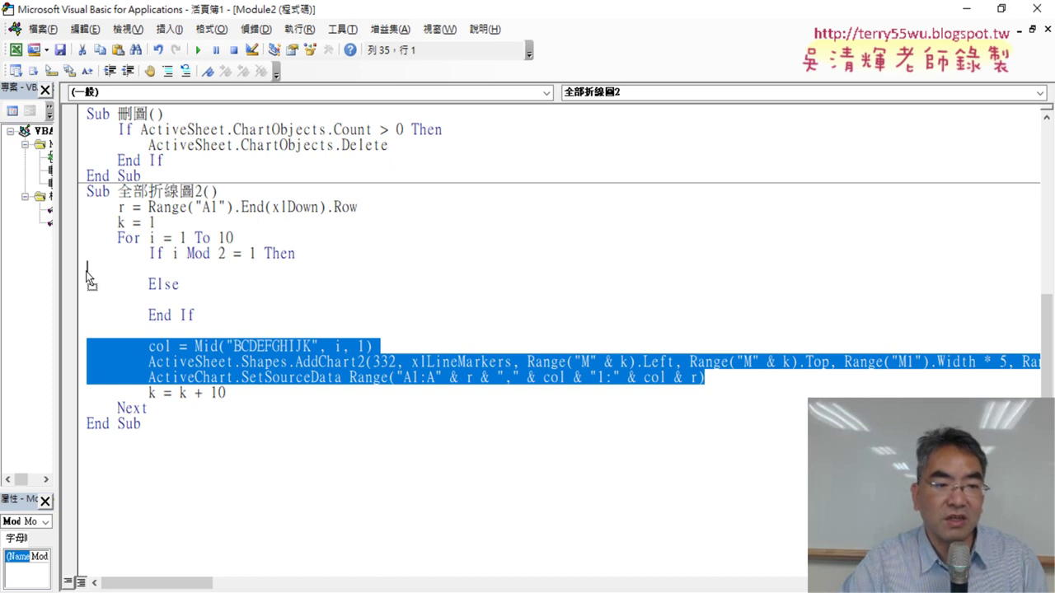
drag(87, 276, 87, 269)
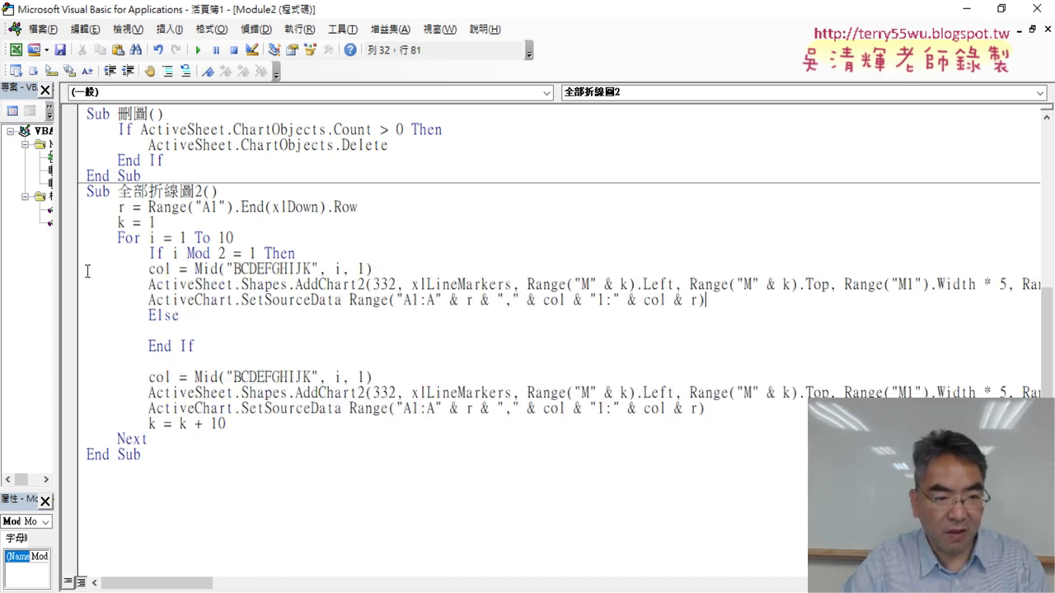
drag(722, 301, 51, 265)
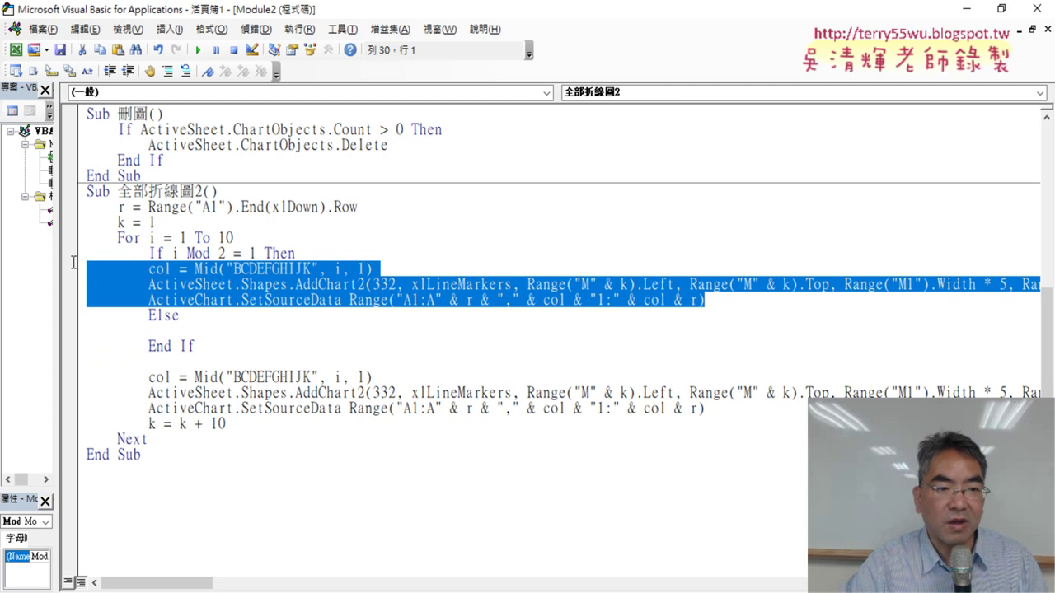
key(Tab)
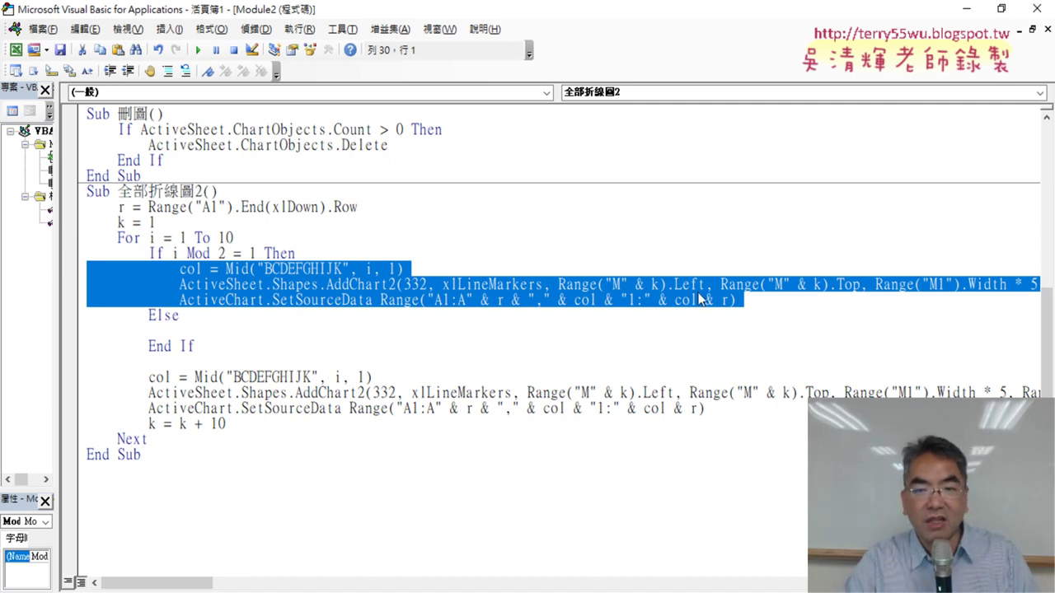
click(626, 289)
double_click(615, 284)
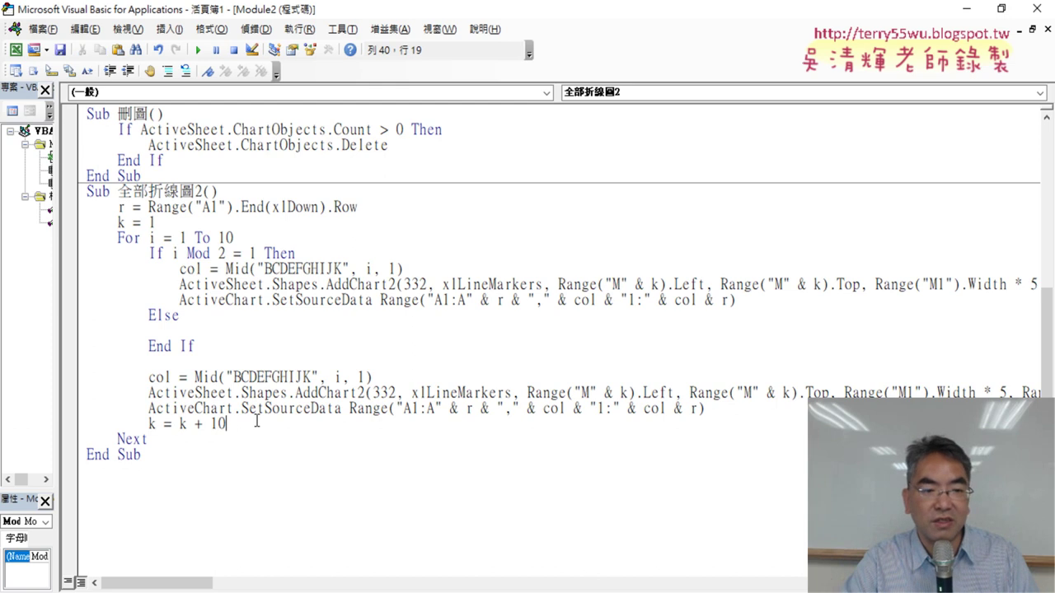
Move the col, AddChart2, SetSourceData and k = k + 10 lines under Else, indented one level.
drag(265, 424, 48, 381)
drag(100, 385, 86, 331)
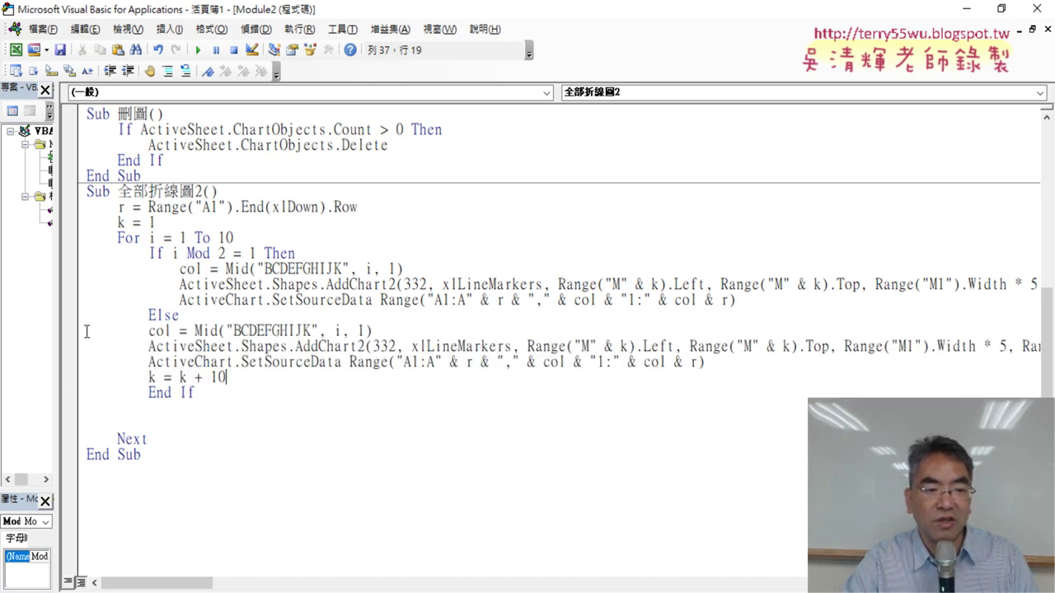
drag(258, 376, 73, 333)
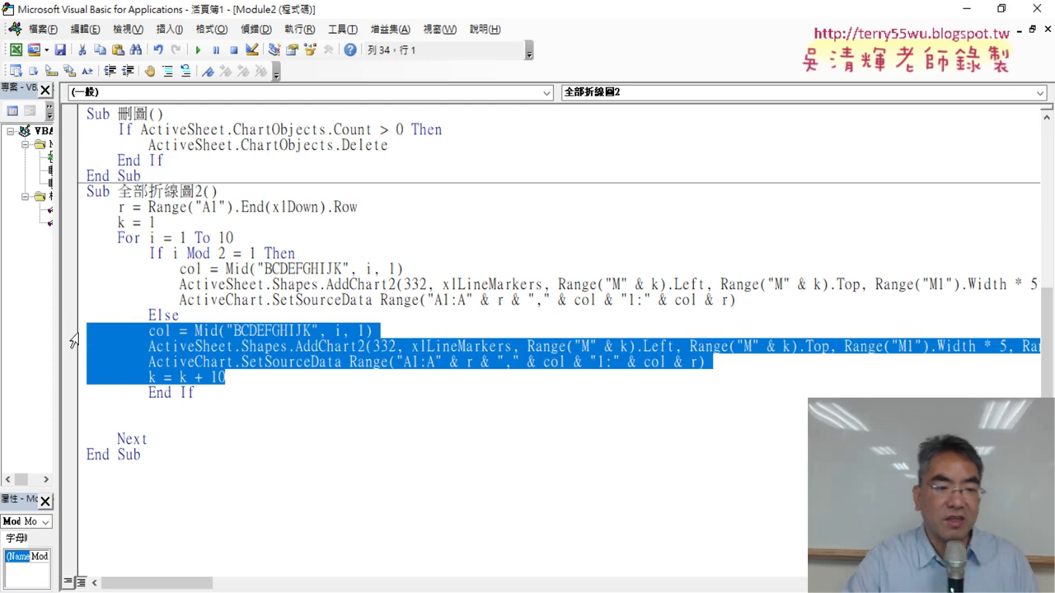
key(Tab)
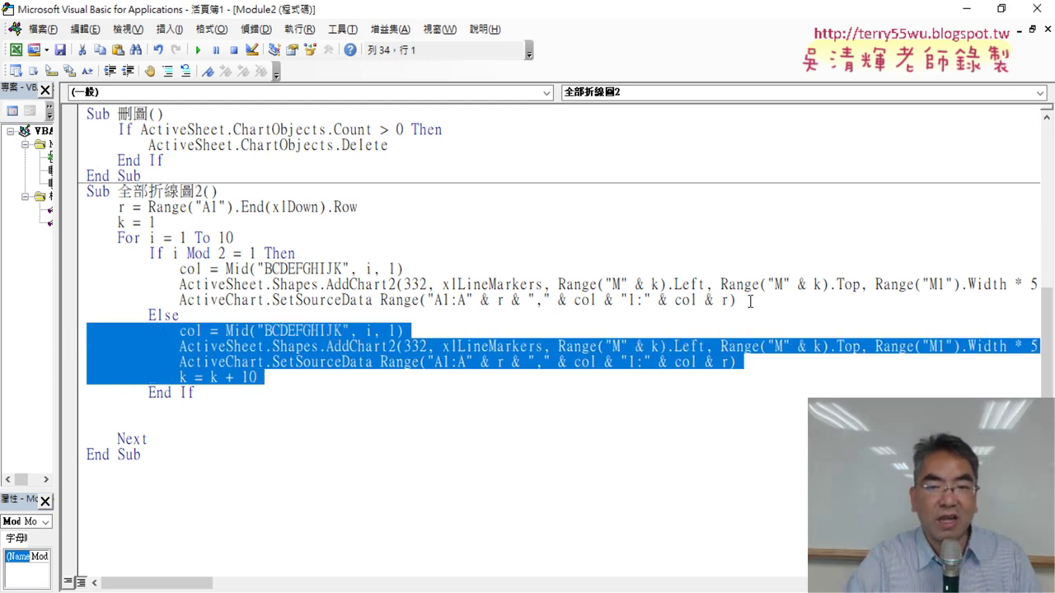
drag(750, 302, 83, 254)
Change both M letters in the Else branch's Range("M" & k) to R.
click(269, 380)
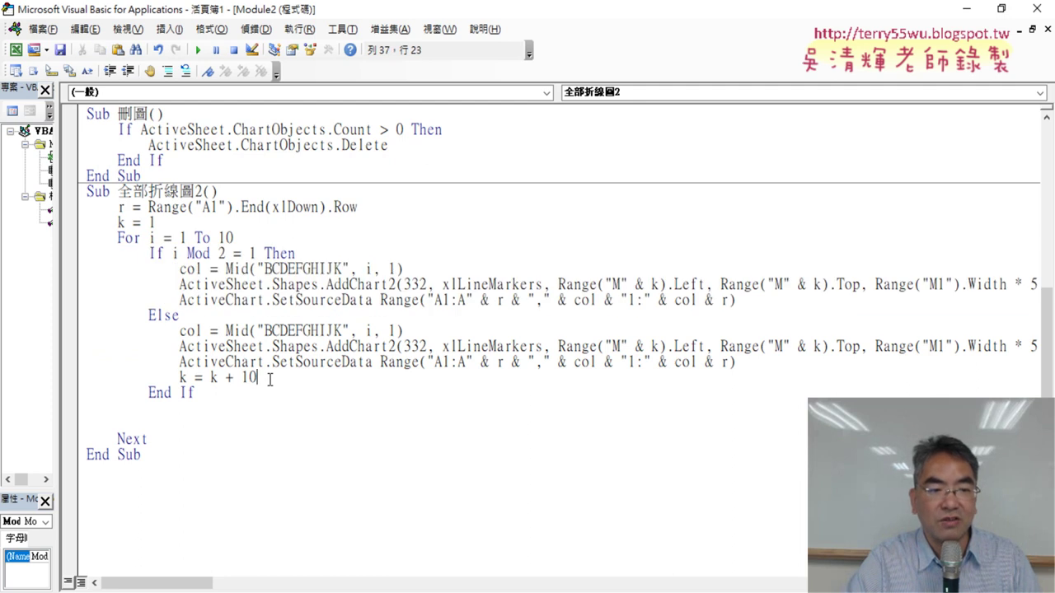
drag(297, 385, 75, 330)
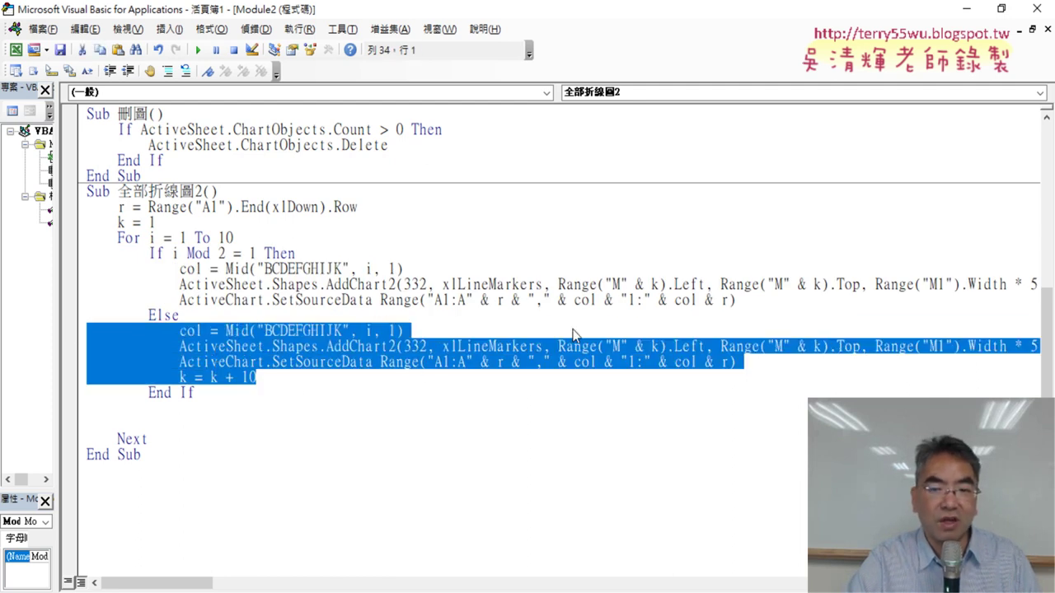
click(650, 363)
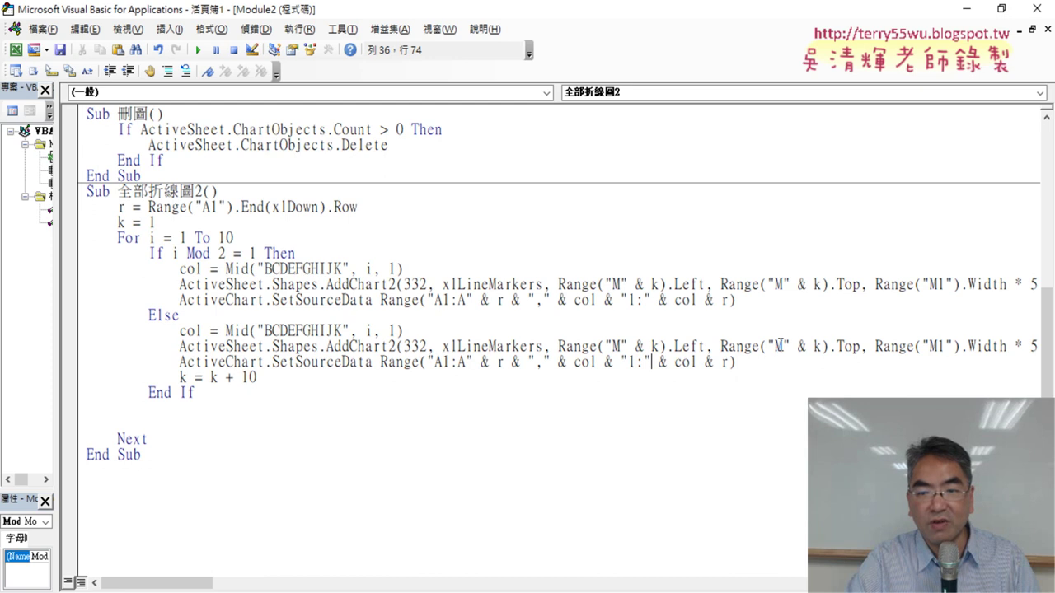
drag(612, 346, 626, 346)
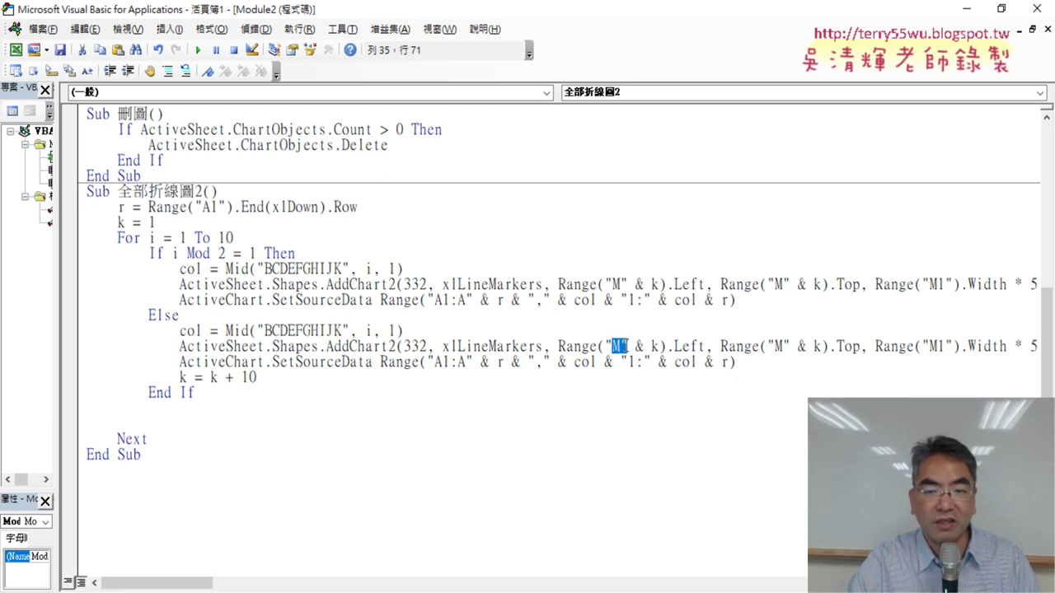
text(R)
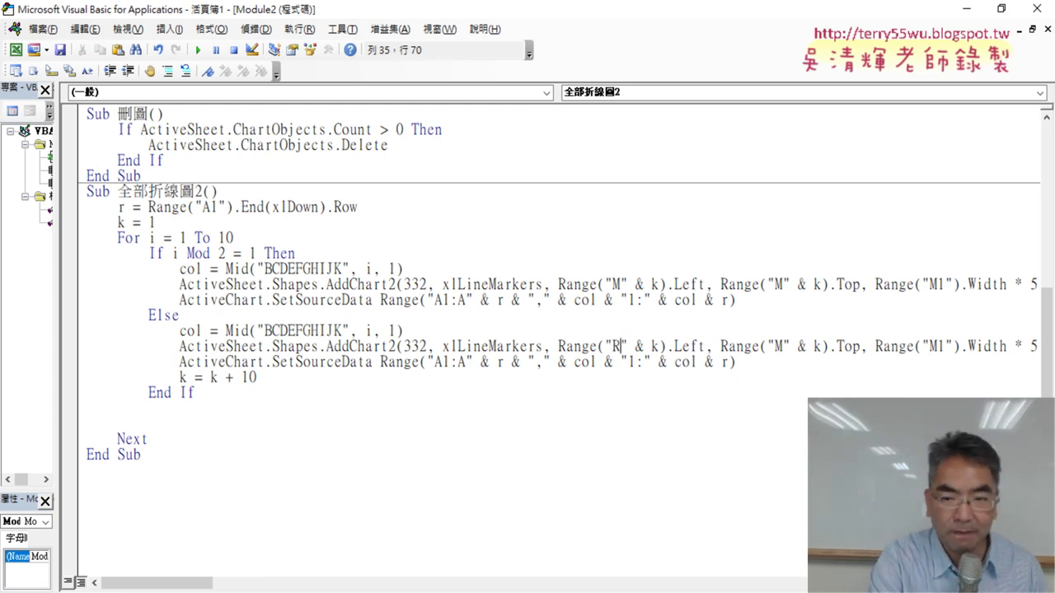
double_click(778, 347)
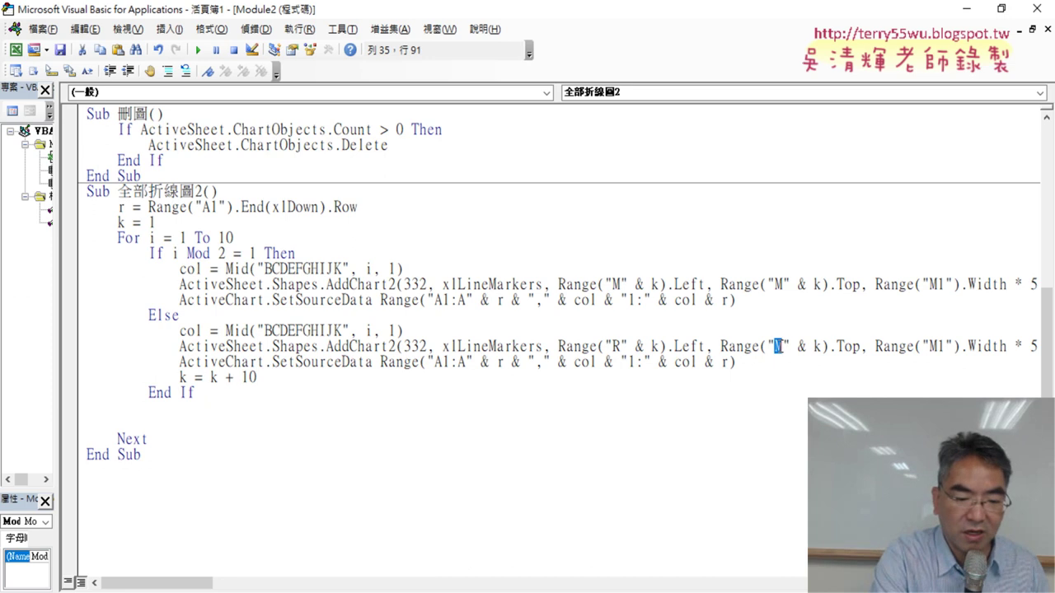
text(R)
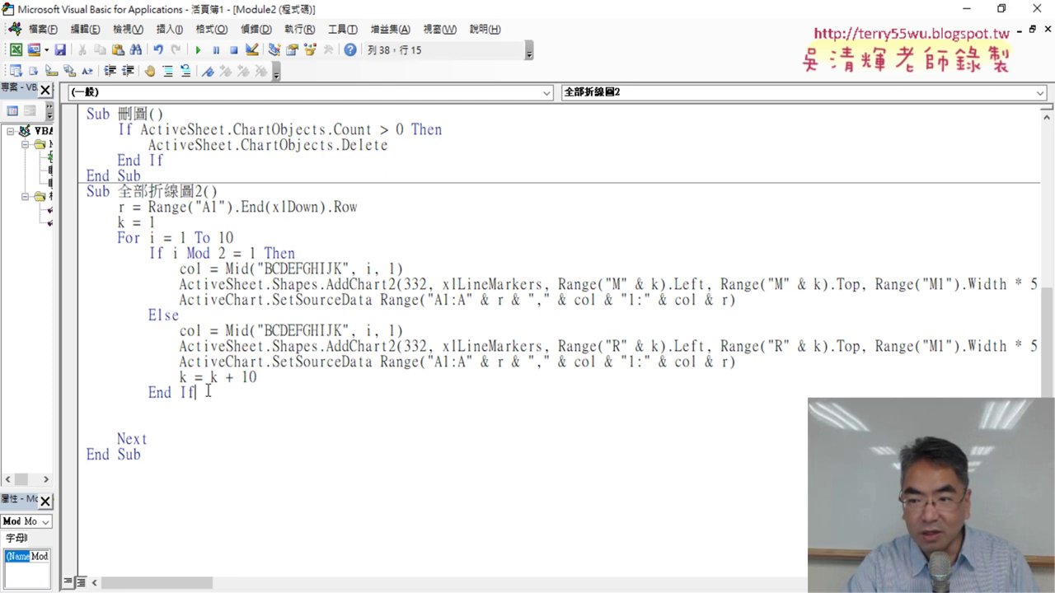
Delete the blank lines between End If and Next.
key(Delete)
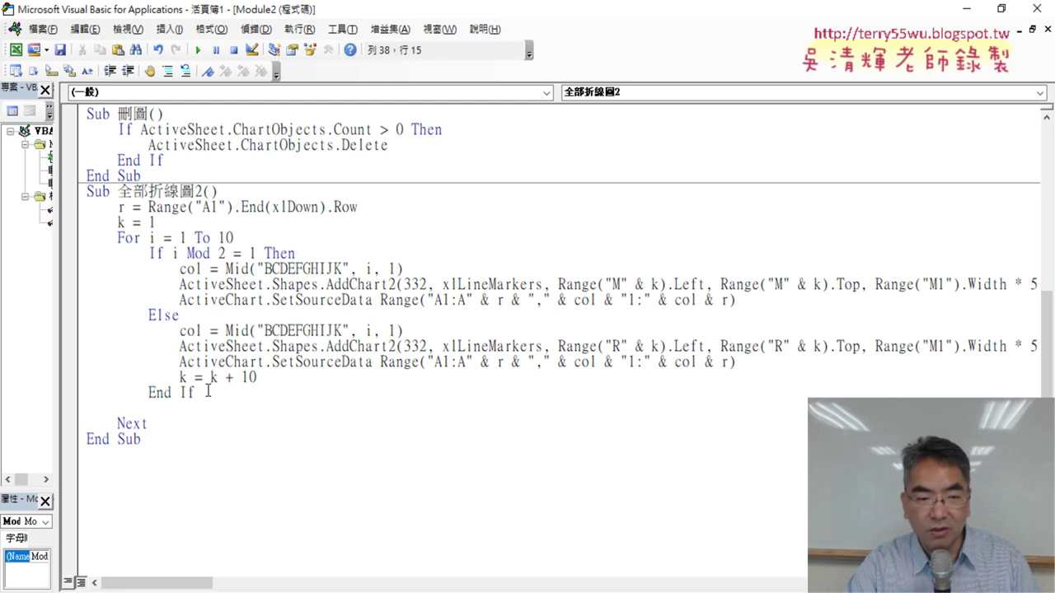
key(shift+Down)
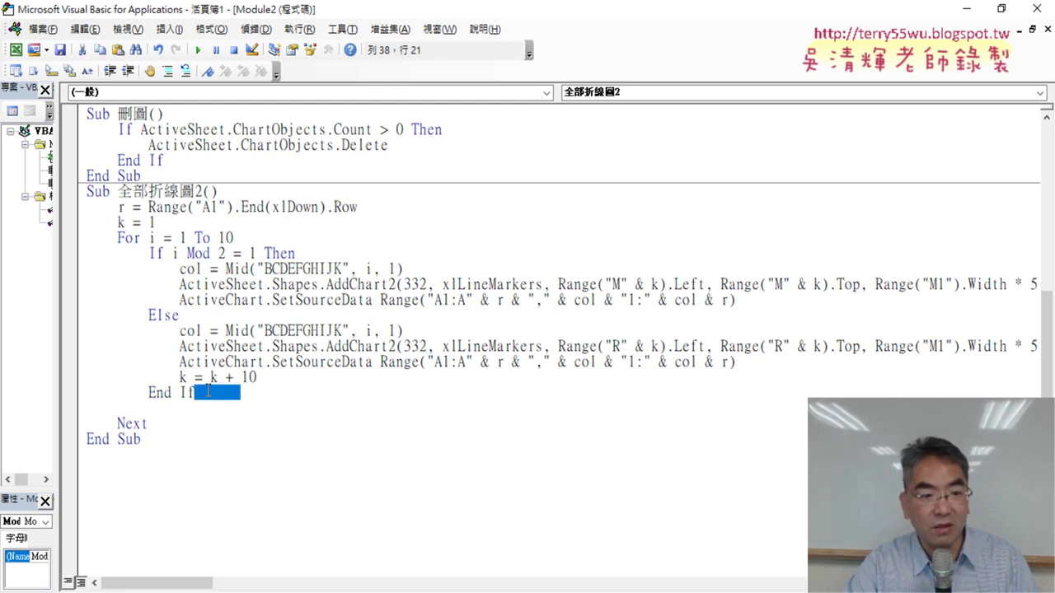
key(shift+Down)
key(shift+Up)
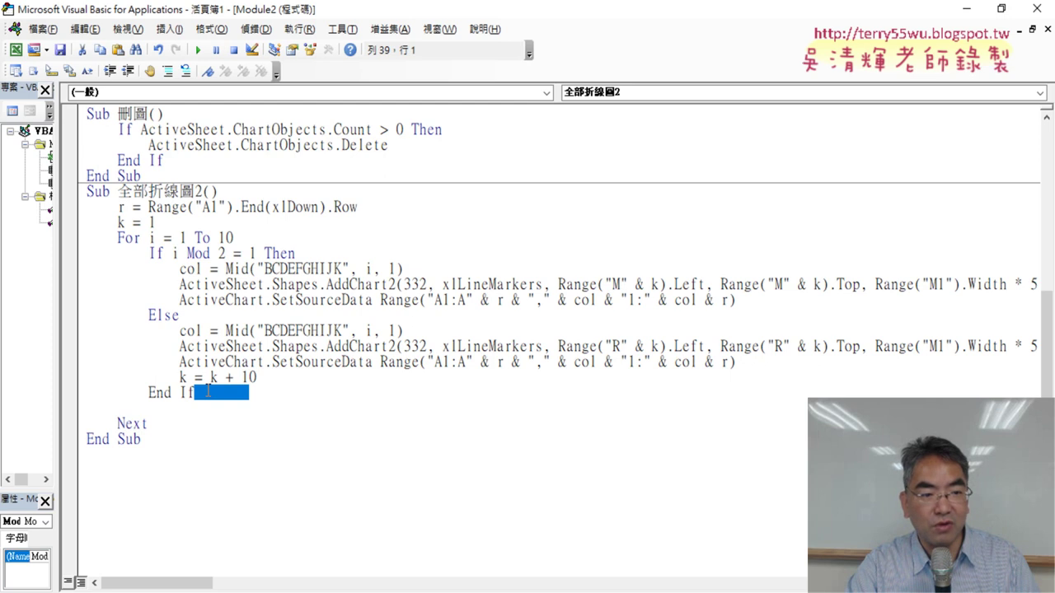
key(Delete)
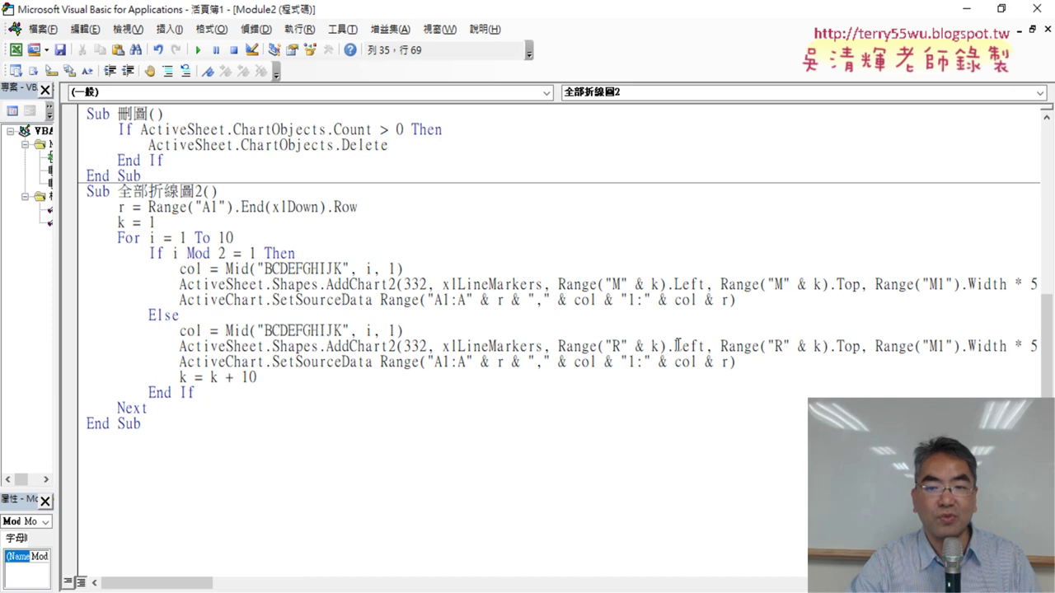
Mark up the column R ranges and If/Else/End If lines, then restore the editor to a smaller window.
drag(858, 346, 601, 346)
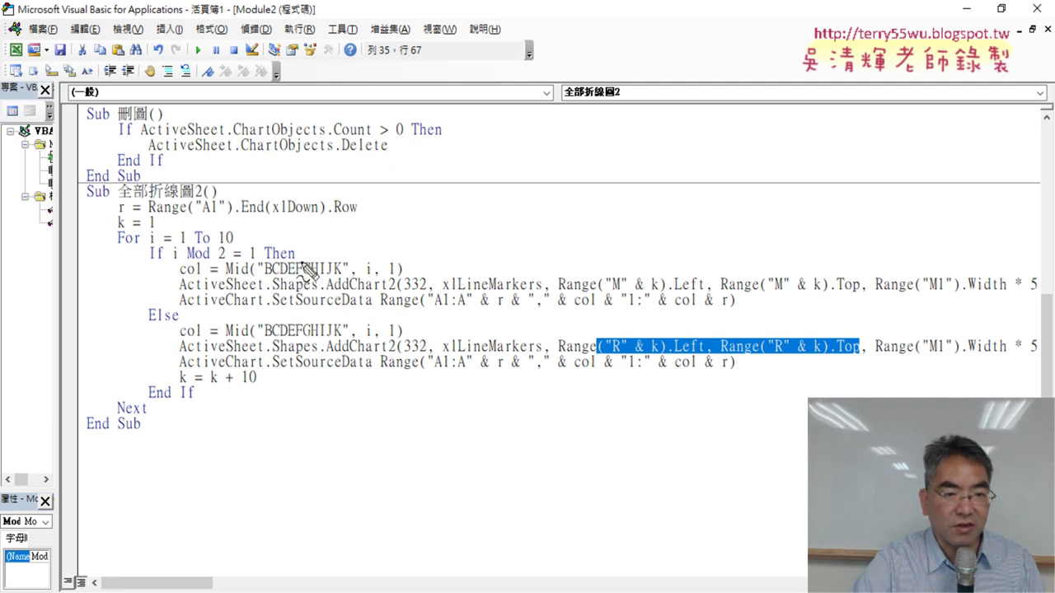
mouse_move(296, 265)
mouse_down()
mouse_move(141, 258)
mouse_move(301, 262)
mouse_up()
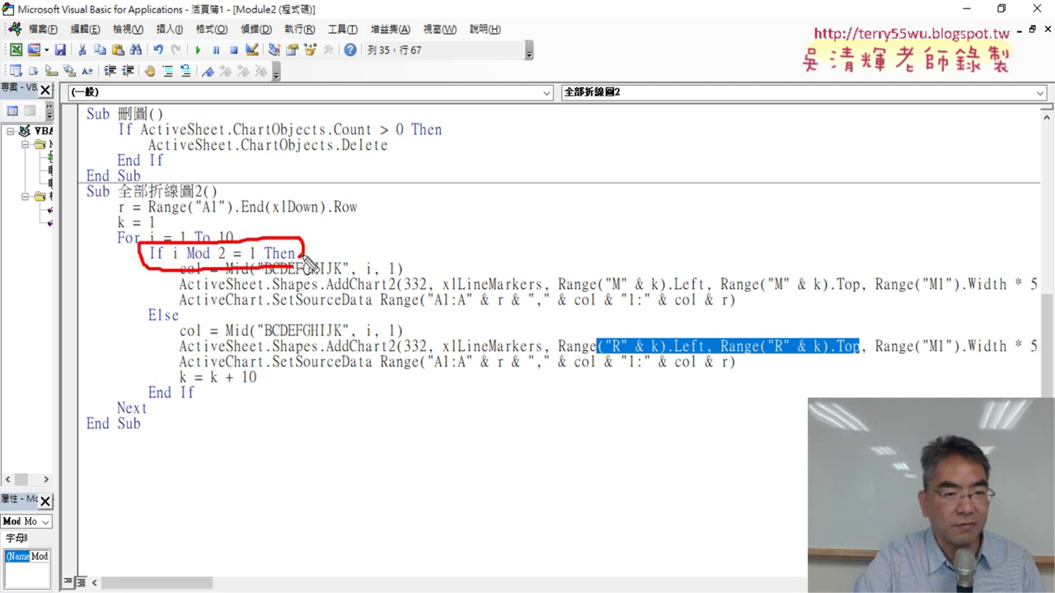
mouse_move(174, 323)
mouse_down()
mouse_move(144, 311)
mouse_move(180, 318)
mouse_up()
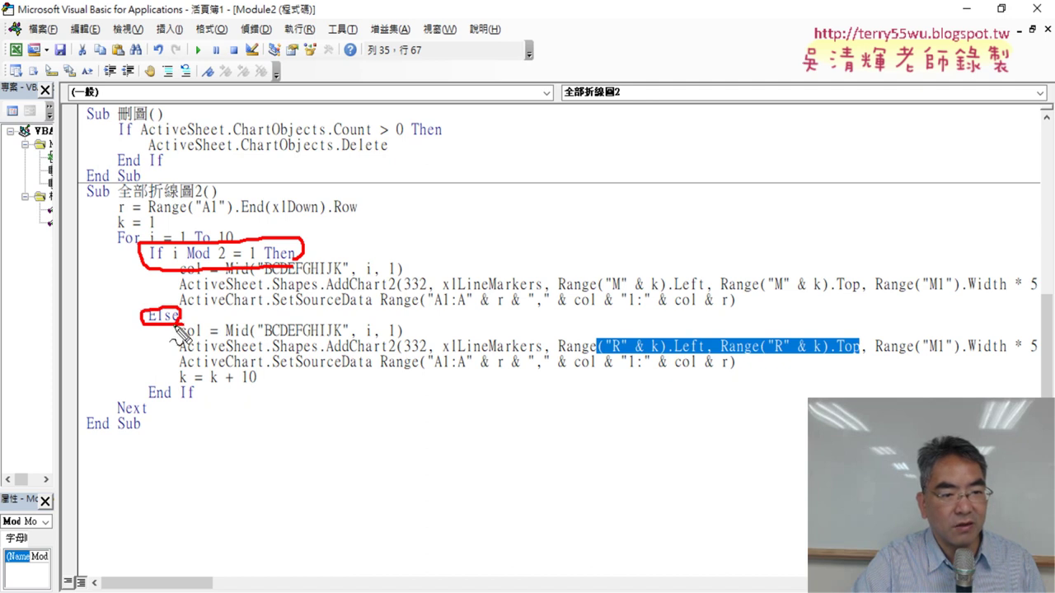
mouse_move(194, 398)
mouse_down()
mouse_move(151, 398)
mouse_move(188, 402)
mouse_up()
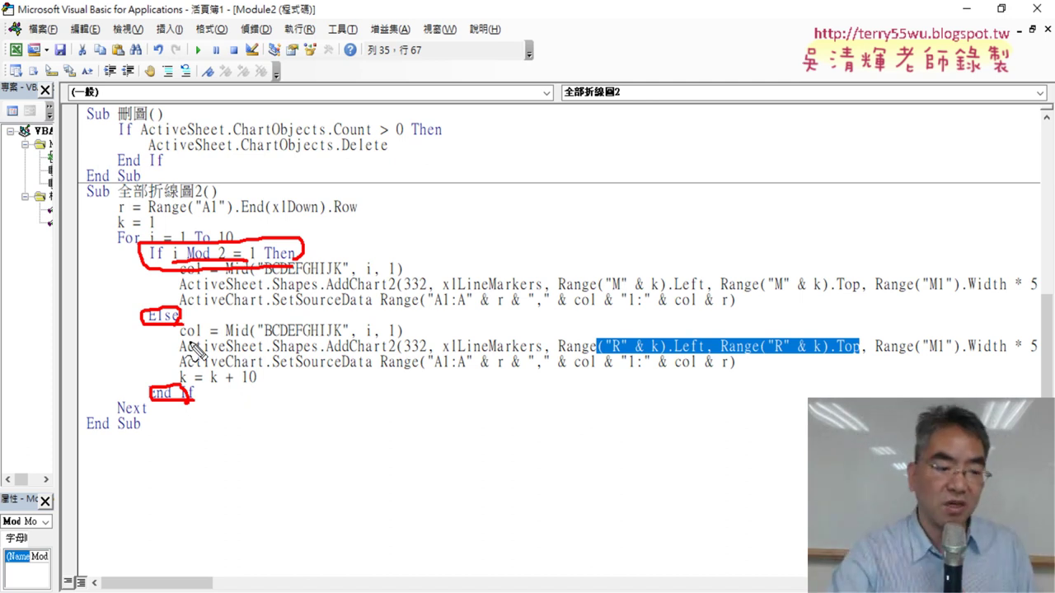
key(Escape)
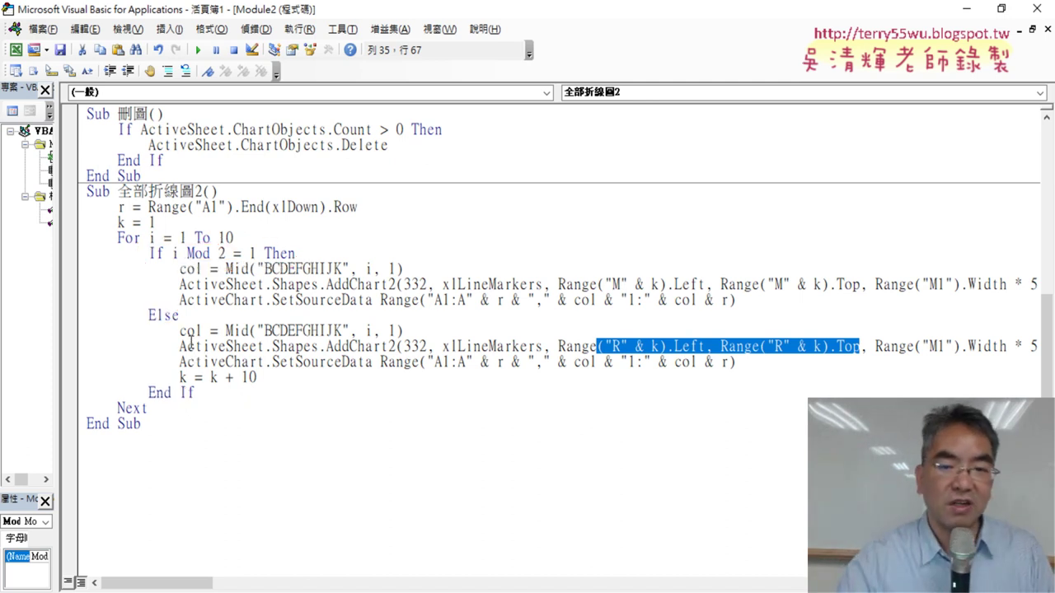
double_click(425, 15)
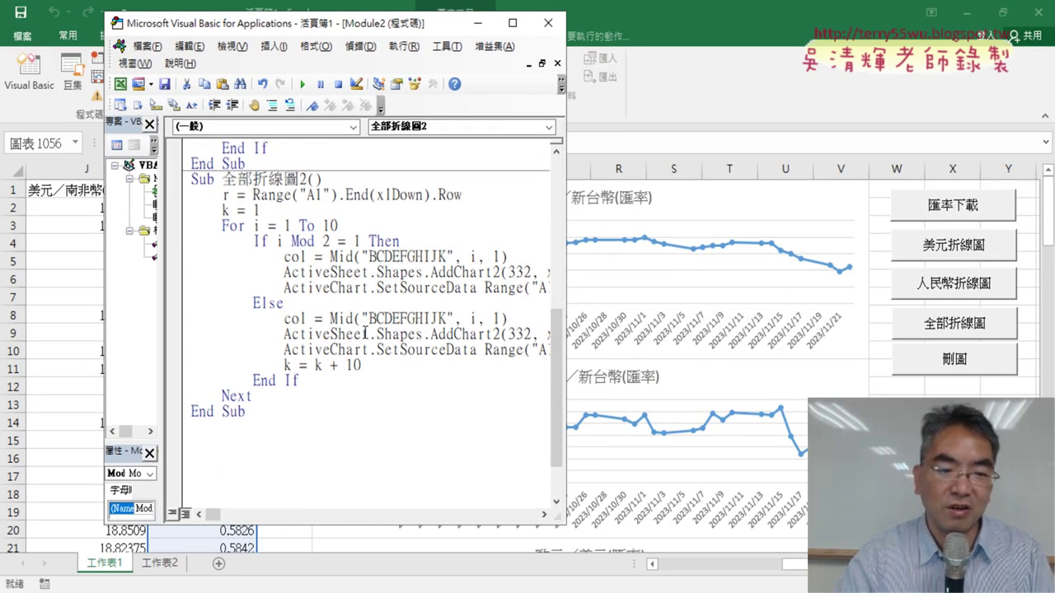
Run the 刪圖 macro to delete the existing charts.
scroll(365, 334, up, 2)
scroll(365, 333, up, 1)
click(353, 283)
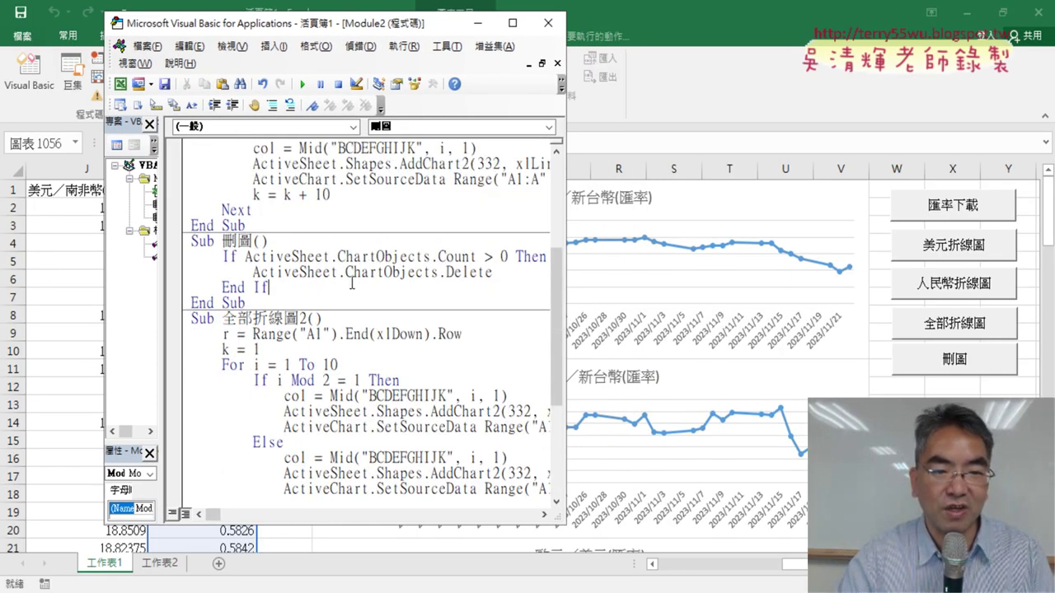
click(304, 84)
Step through 全部折線圖2 with F8, checking i Mod 2, until the 美元／新台幣 chart is added.
click(336, 396)
scroll(364, 379, down, 3)
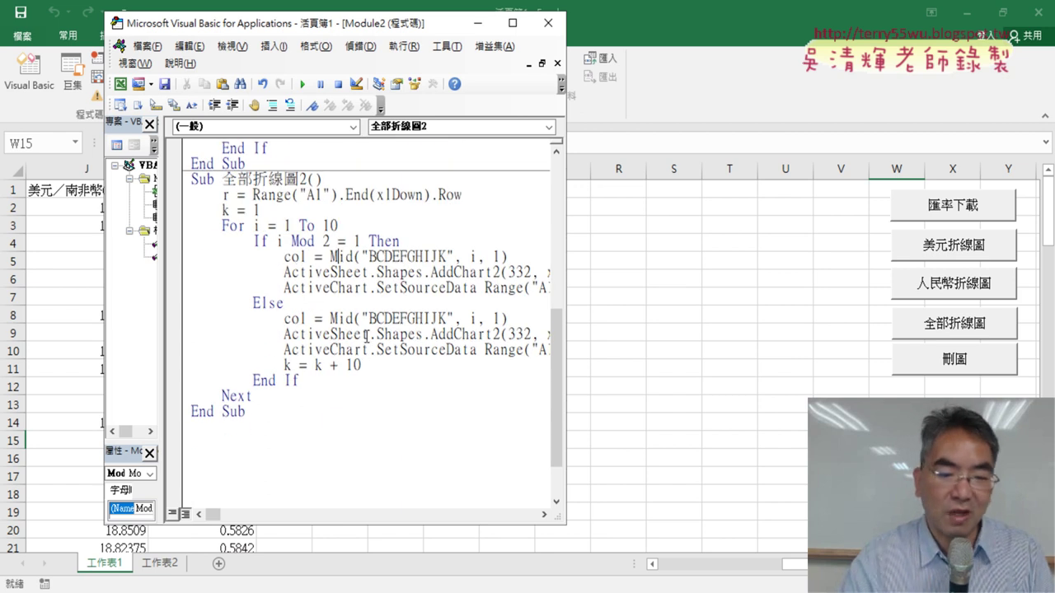
key(F8)
key(F8)
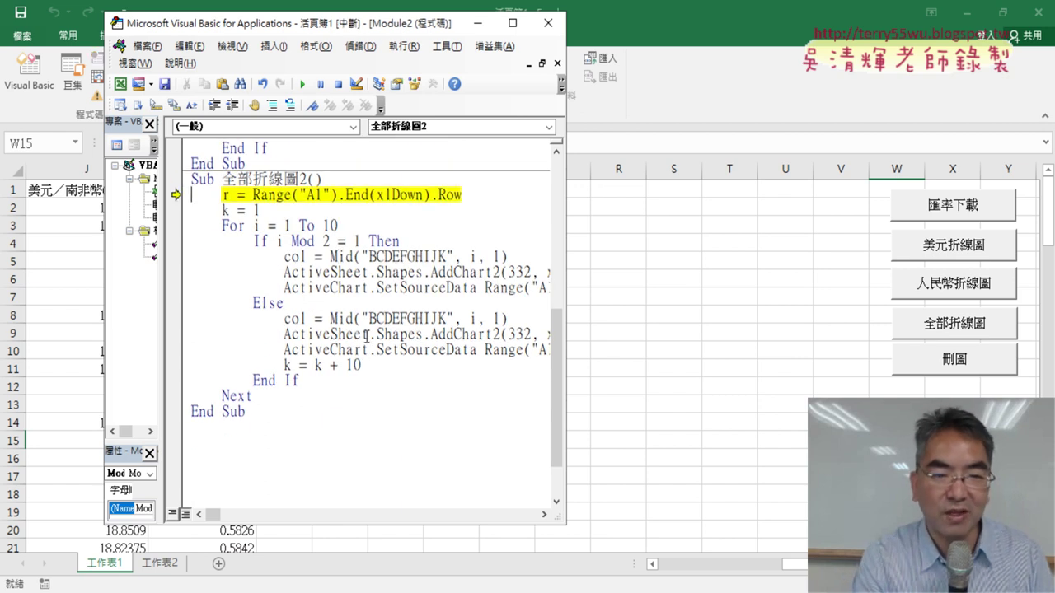
key(F8)
key(F8)
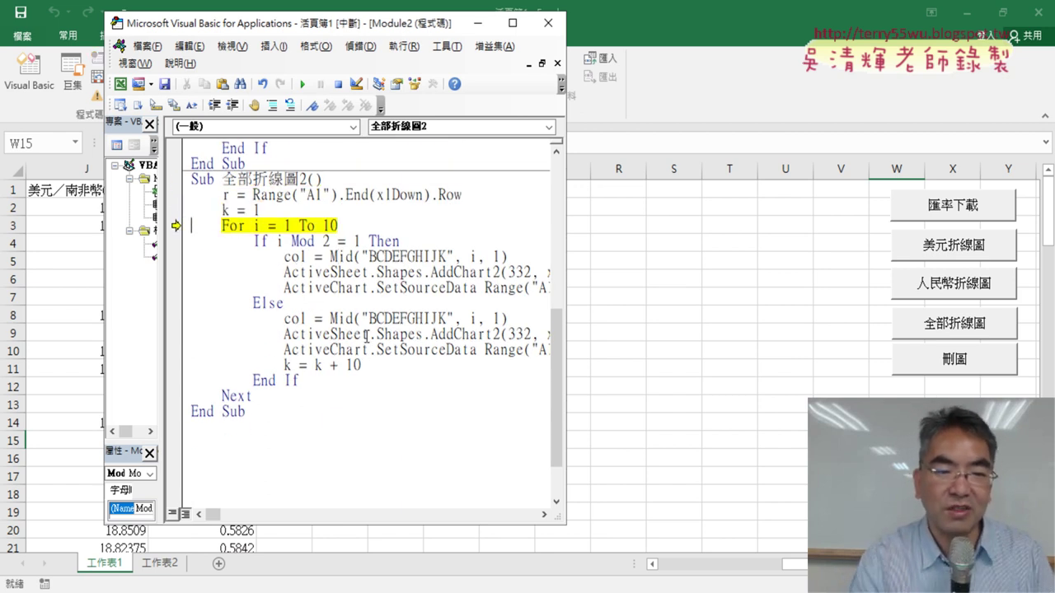
mouse_move(257, 228)
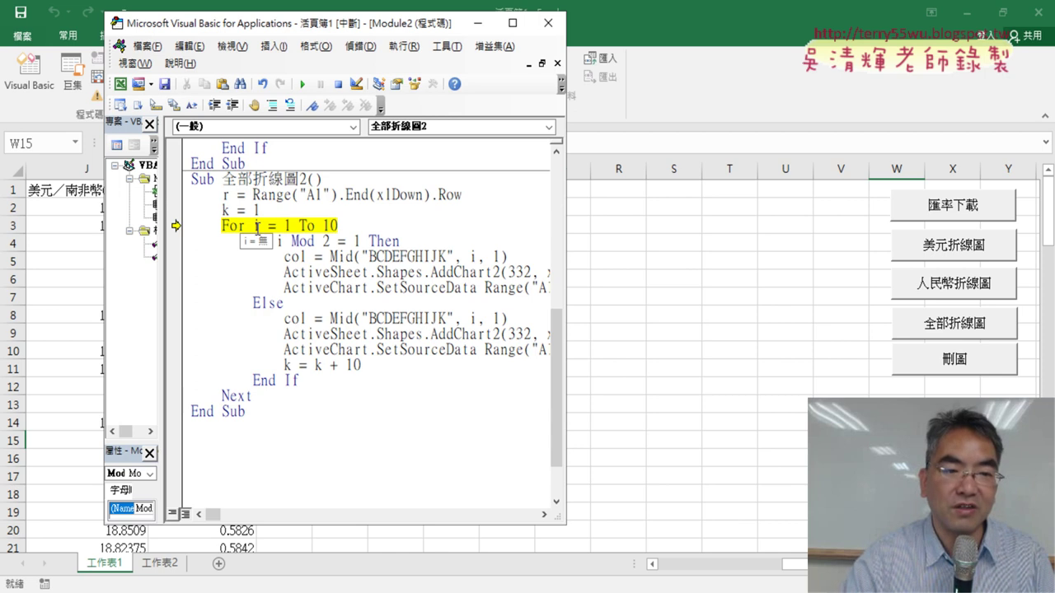
key(F8)
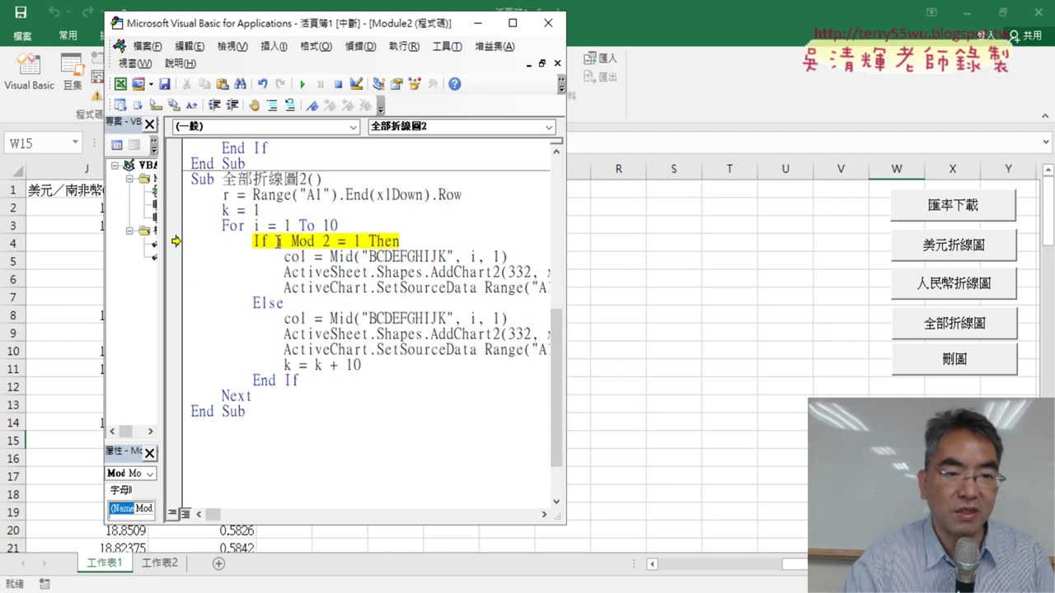
drag(277, 242, 335, 241)
mouse_move(303, 252)
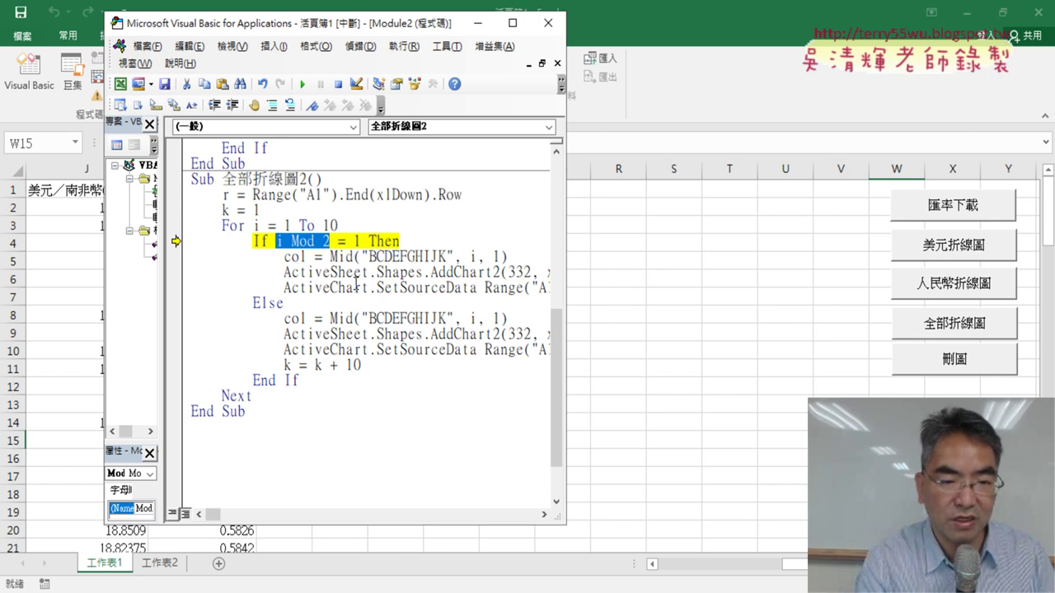
key(F8)
key(F8)
key(F8)
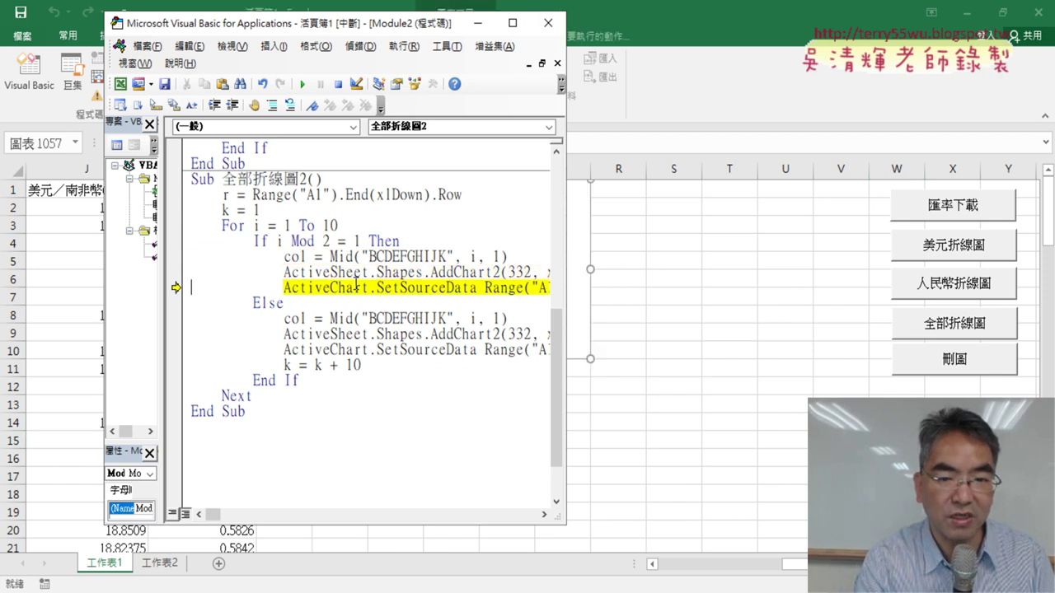
key(F8)
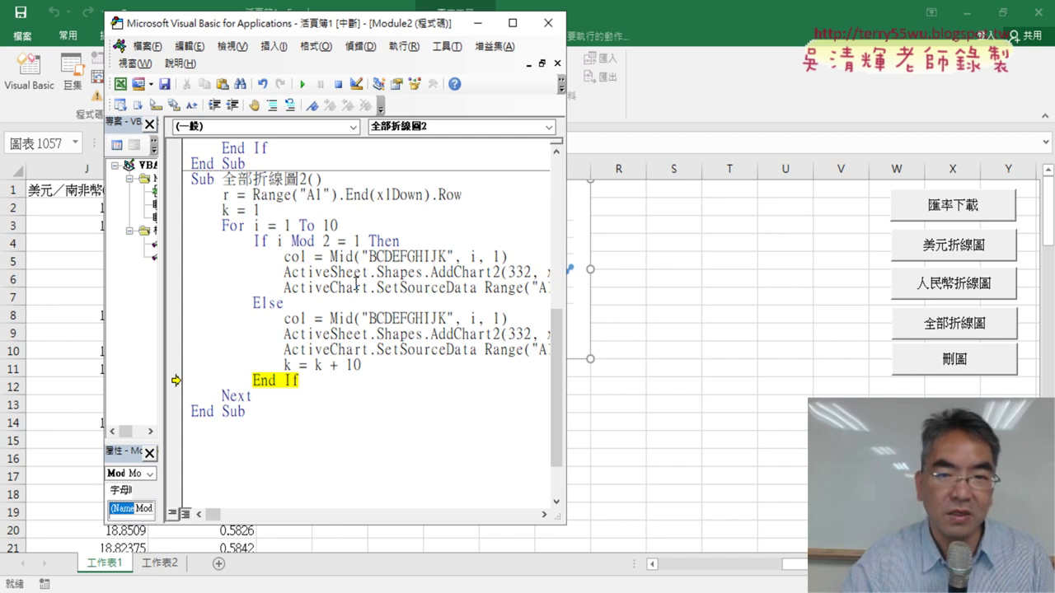
drag(368, 33, 864, 56)
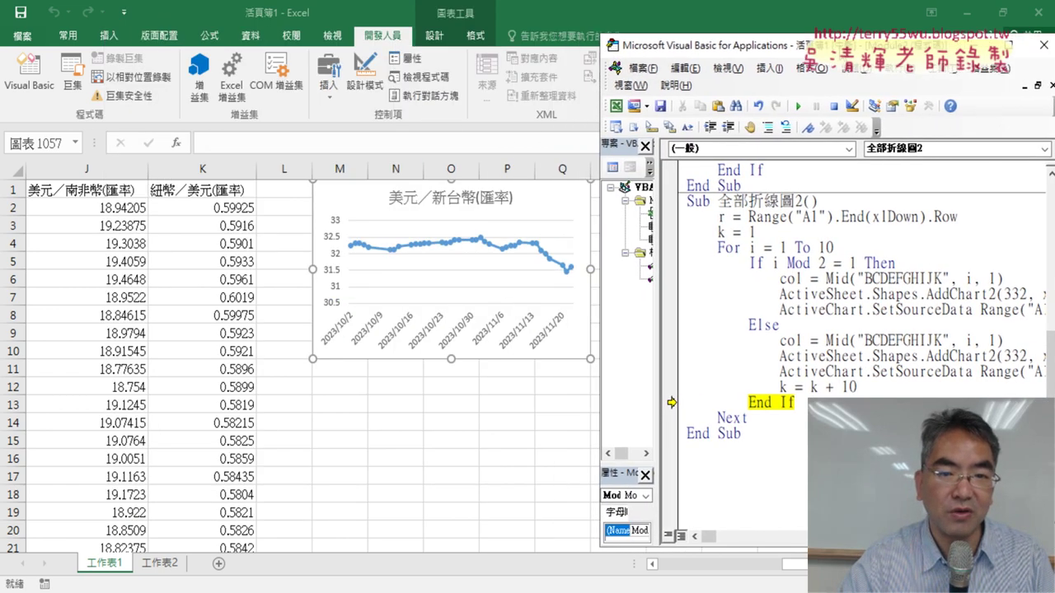
Step past End If and Next, confirm i Mod 2 is 0, and enter the Else branch.
key(F8)
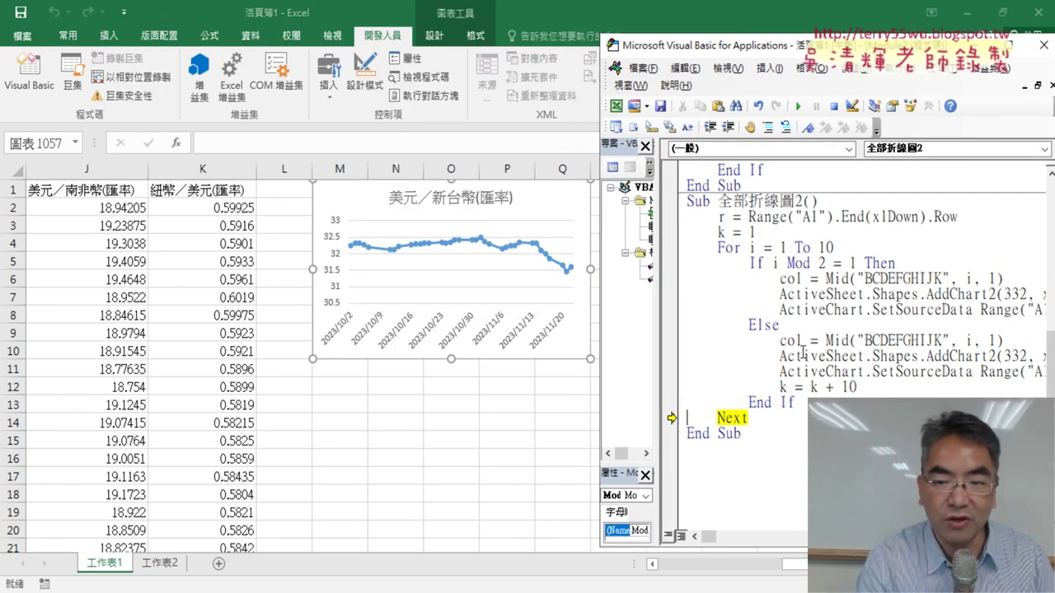
key(F8)
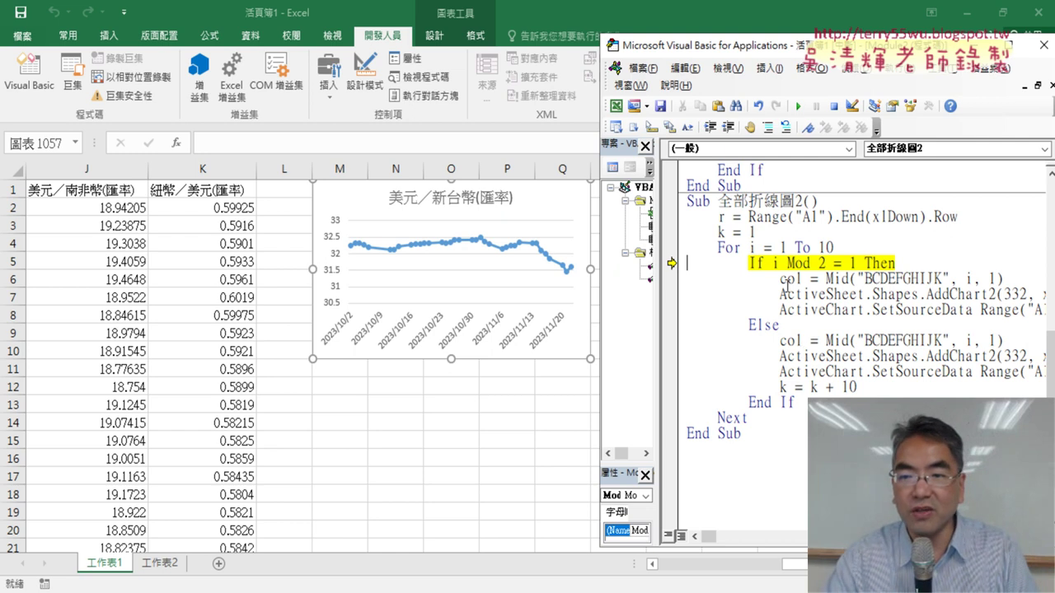
drag(772, 263, 826, 263)
mouse_move(809, 267)
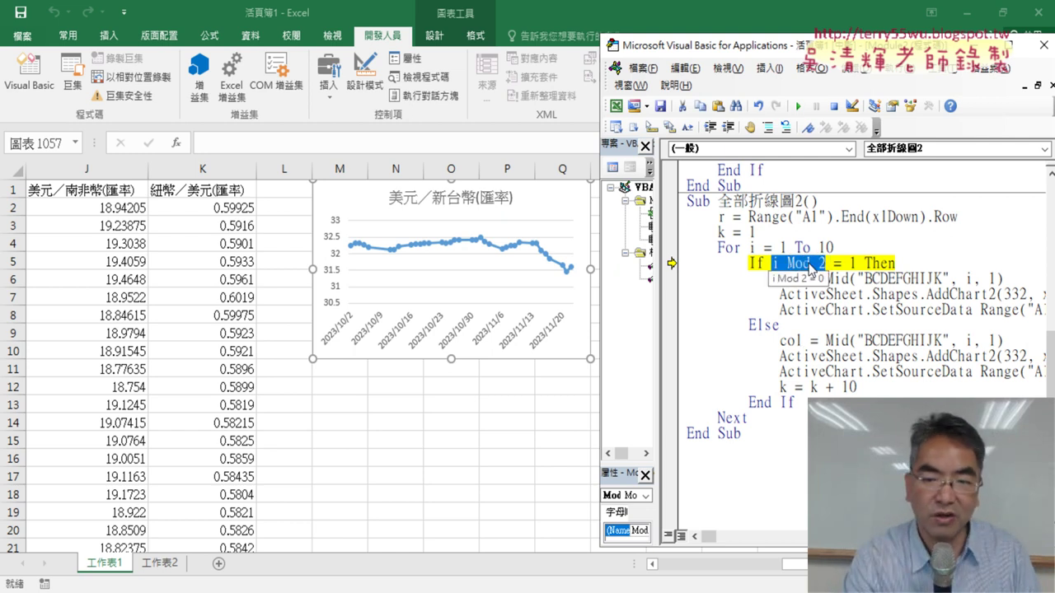
key(F8)
key(F8)
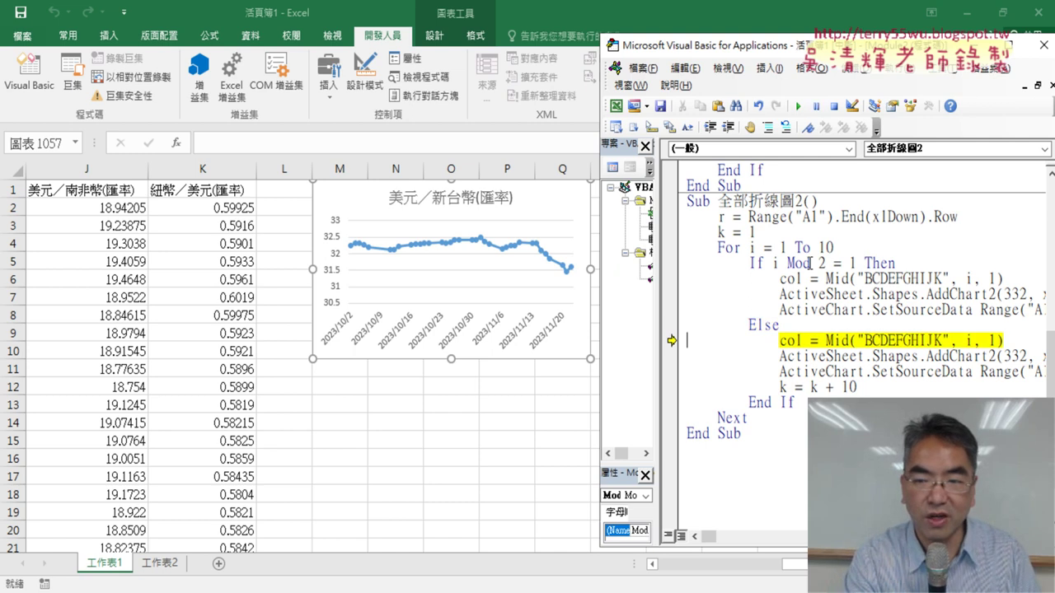
key(F8)
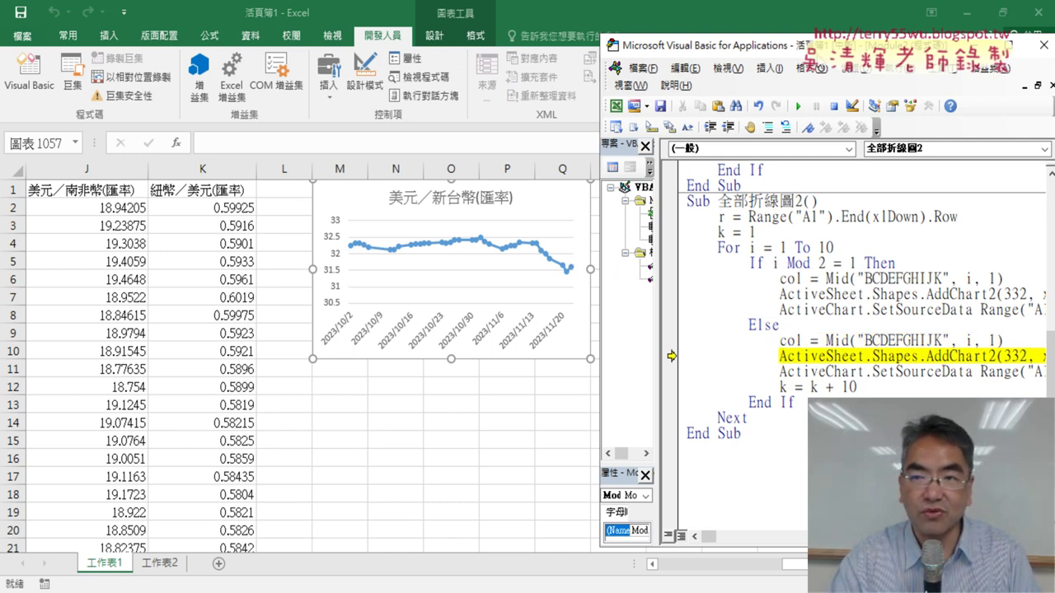
drag(816, 52, 305, 56)
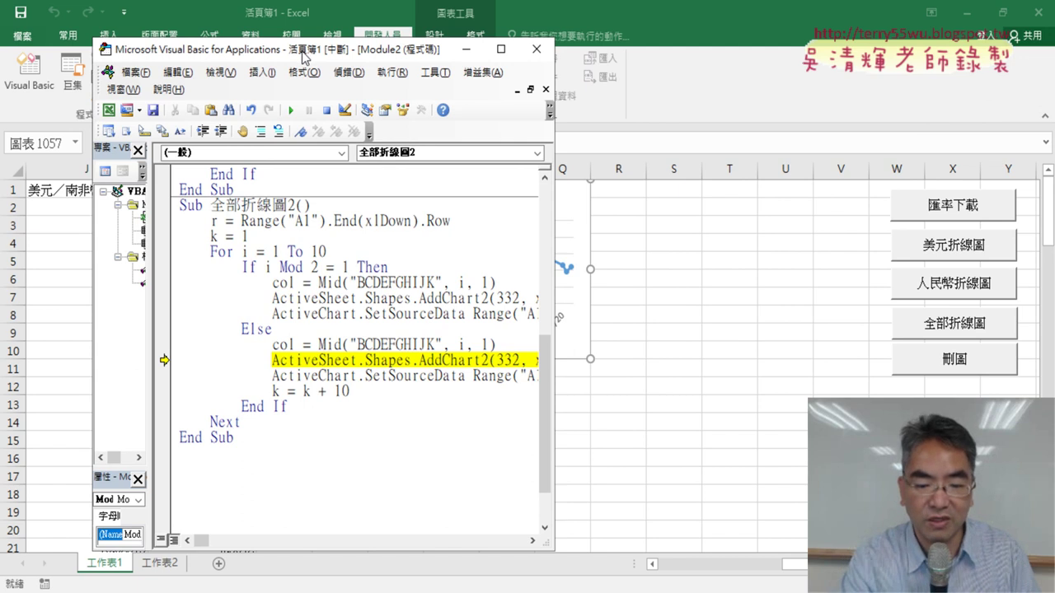
Step through AddChart2 and SetSourceData to draw the 人民幣／新台幣 chart beside 美元／新台幣.
key(F8)
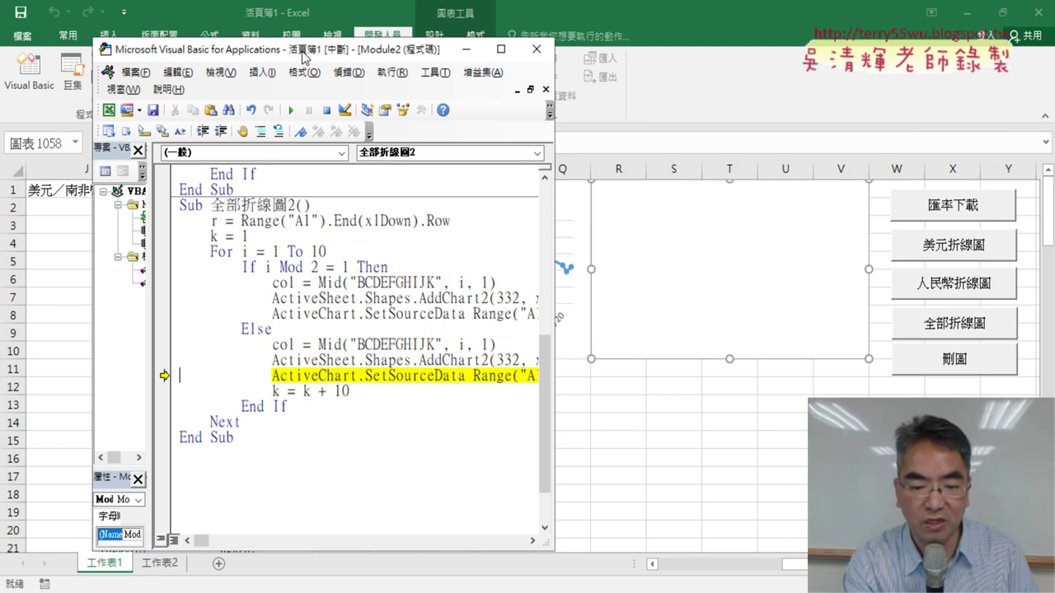
key(F8)
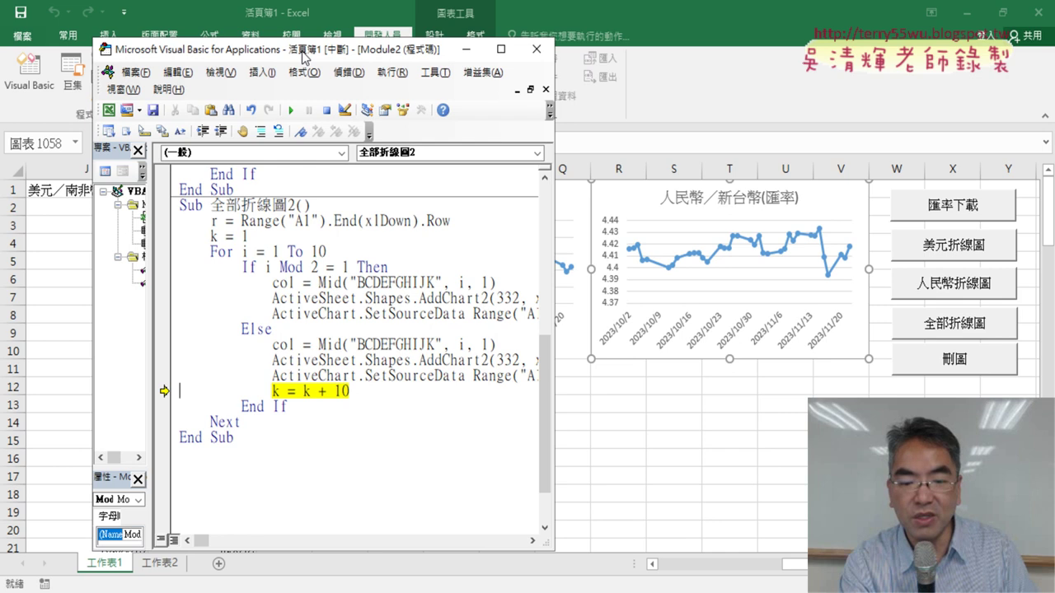
key(F8)
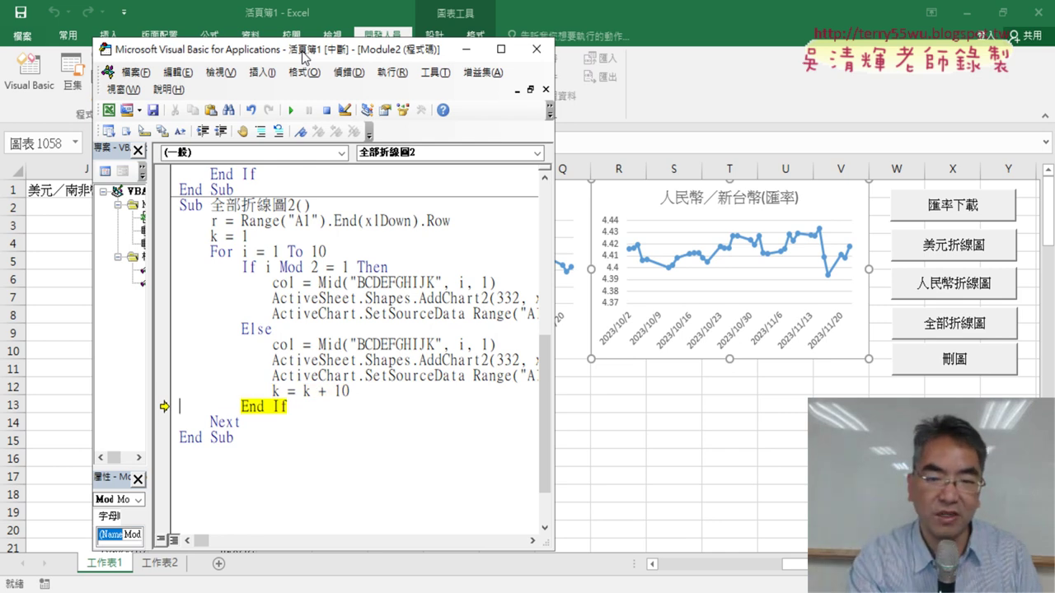
key(F8)
key(F8)
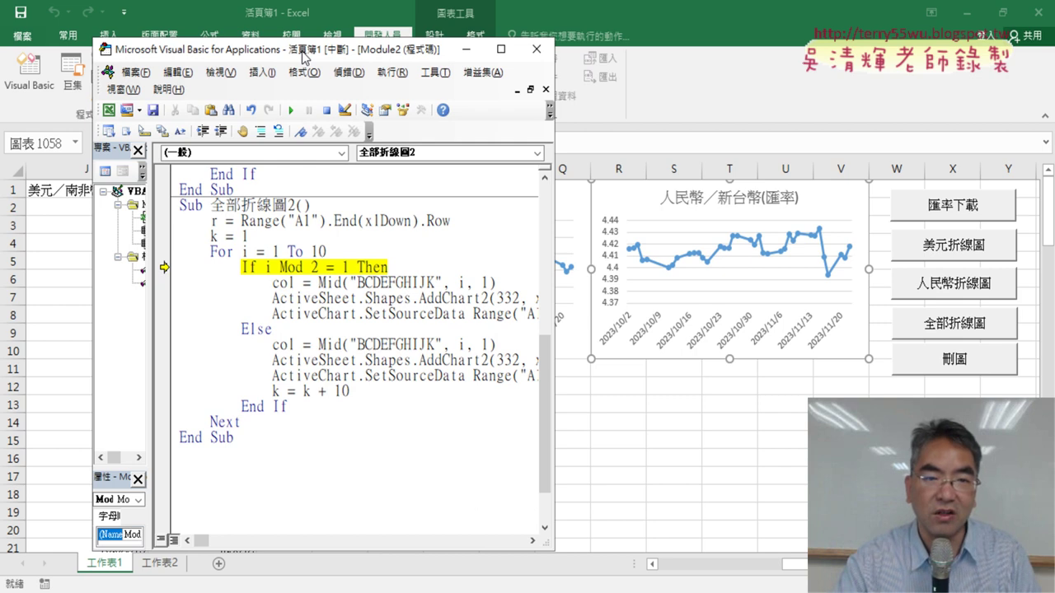
drag(280, 51, 717, 69)
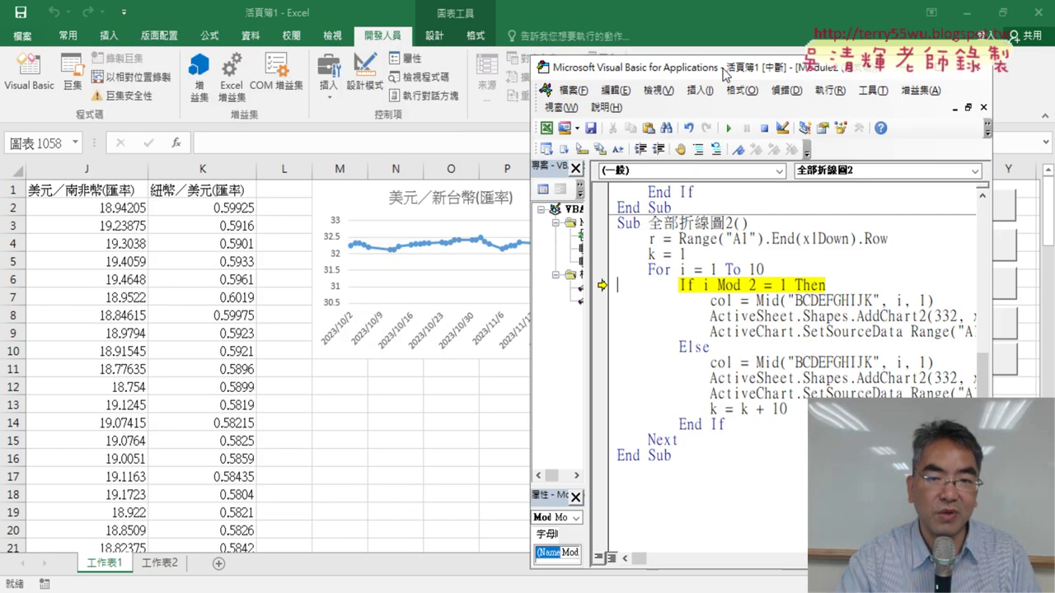
Step into the third pass to draw 歐元／美元 below, then run the macro to completion.
key(F8)
key(F8)
key(F8)
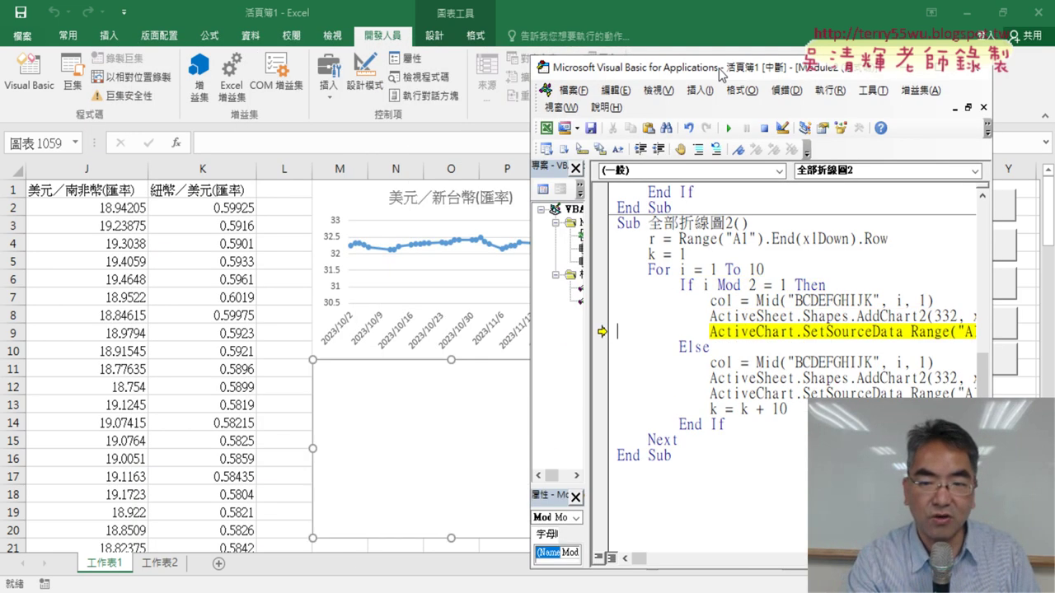
key(F8)
key(F8)
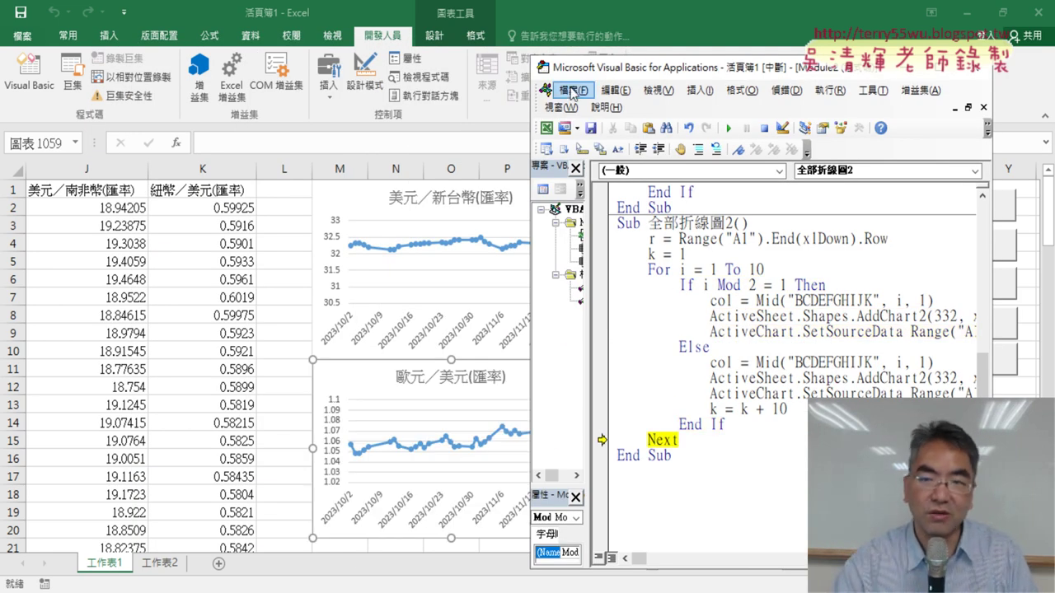
click(731, 129)
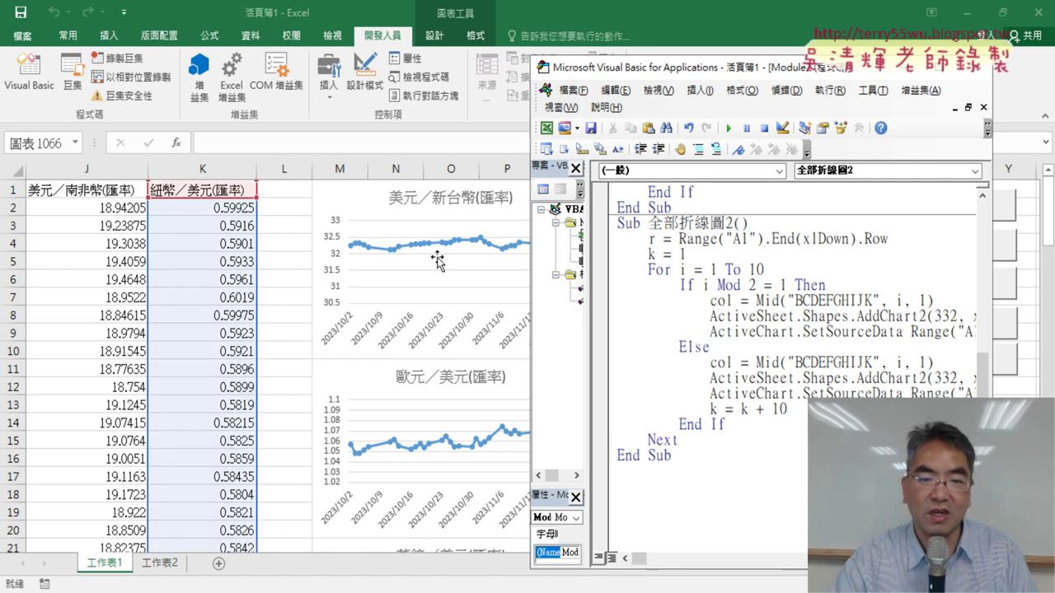
Bring the worksheet forward and scroll down through the ten charts and back to row 1.
click(299, 305)
scroll(299, 305, down, 2)
scroll(298, 304, down, 1)
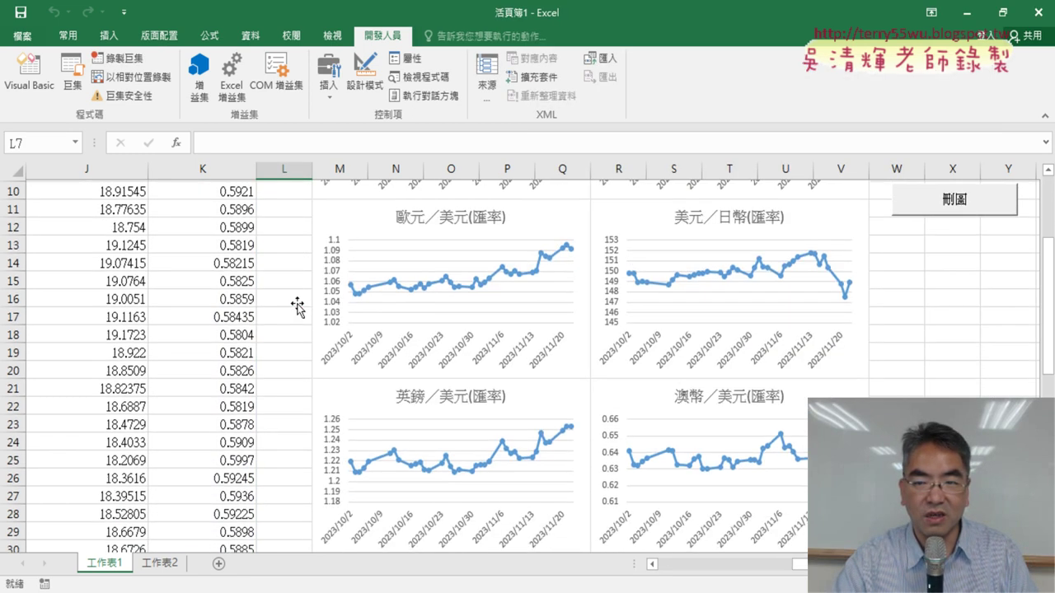
scroll(298, 302, down, 1)
scroll(297, 302, down, 2)
scroll(296, 301, down, 3)
scroll(296, 302, down, 1)
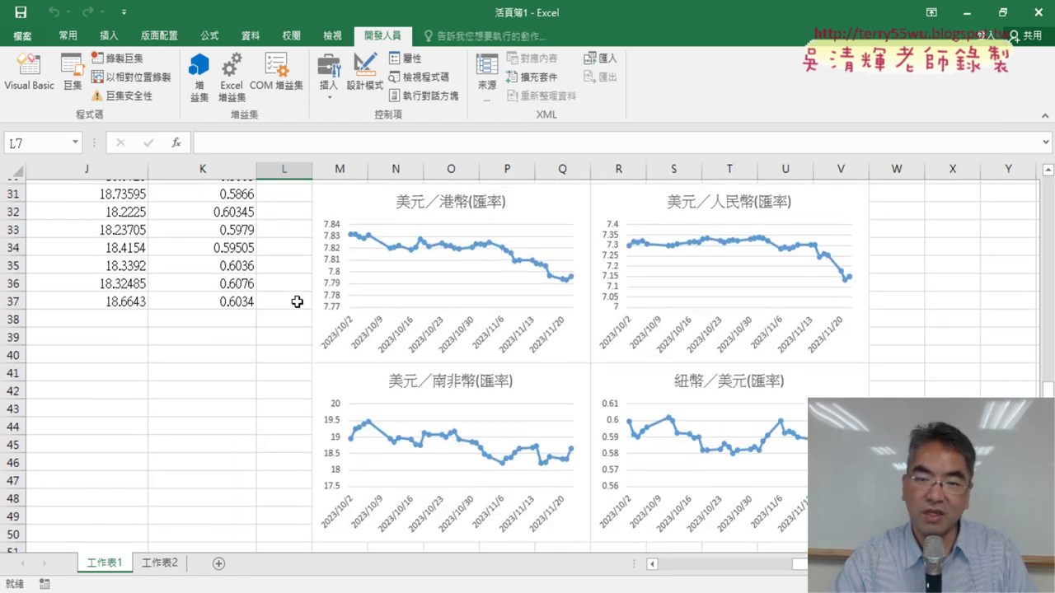
scroll(296, 301, down, 3)
scroll(297, 301, up, 6)
scroll(296, 301, up, 4)
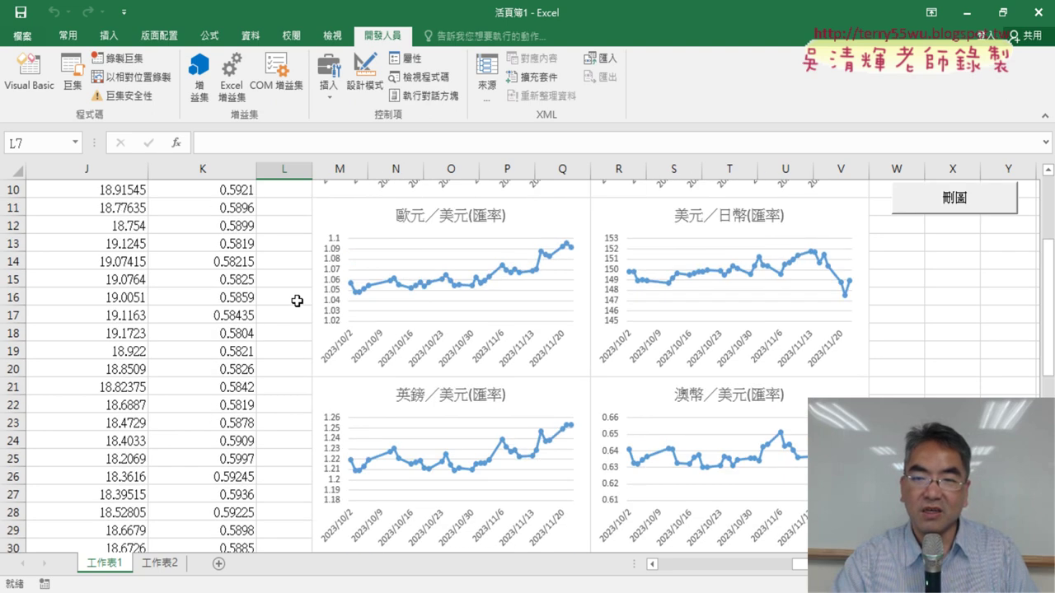
scroll(297, 302, up, 3)
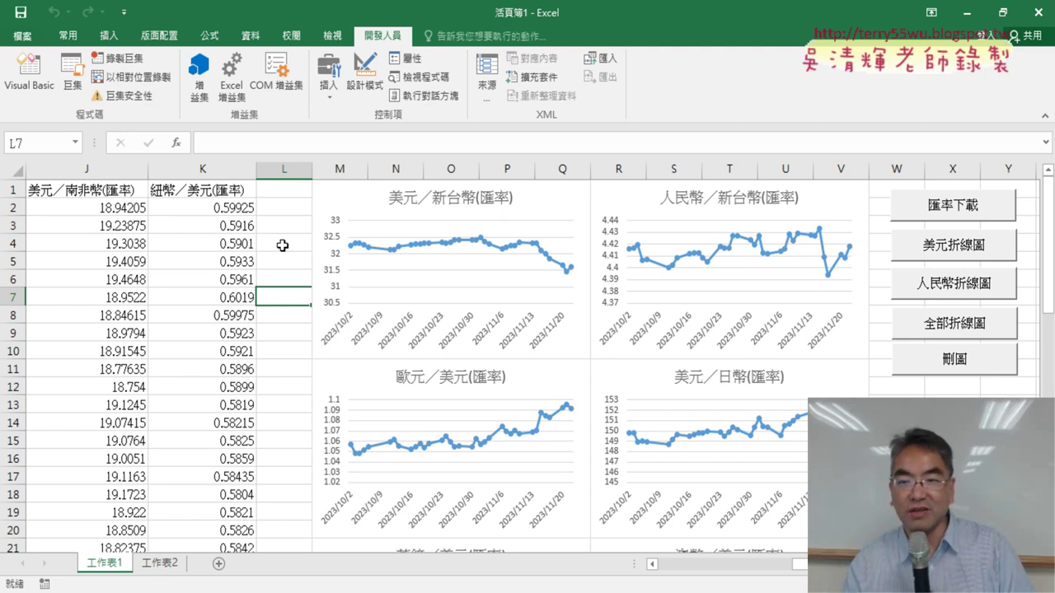
Clear the charts with 刪圖, then copy the 全部折線圖 button into cell W12 below 刪圖.
click(969, 367)
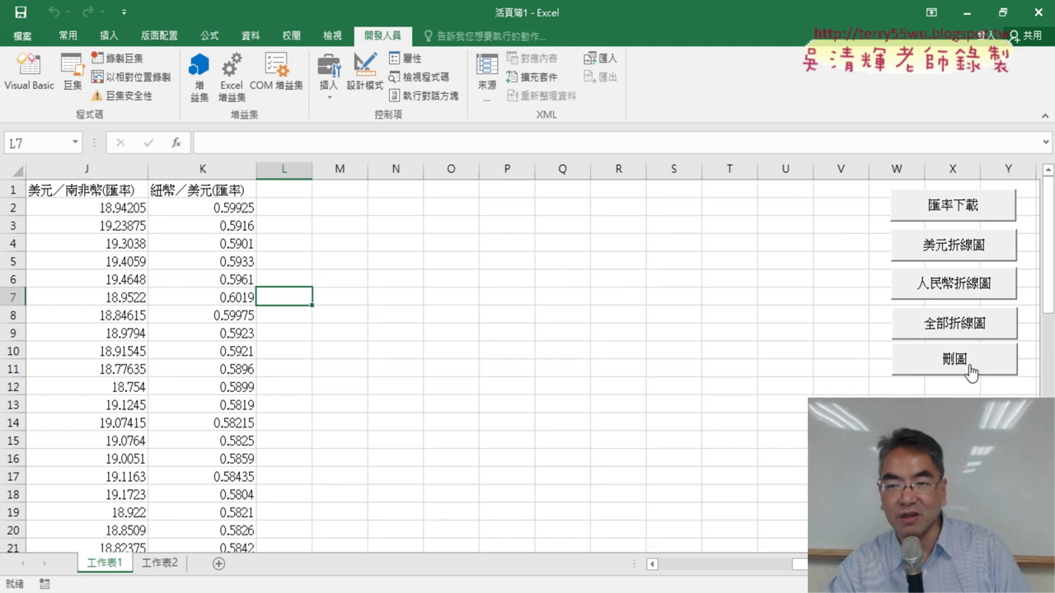
right_click(964, 328)
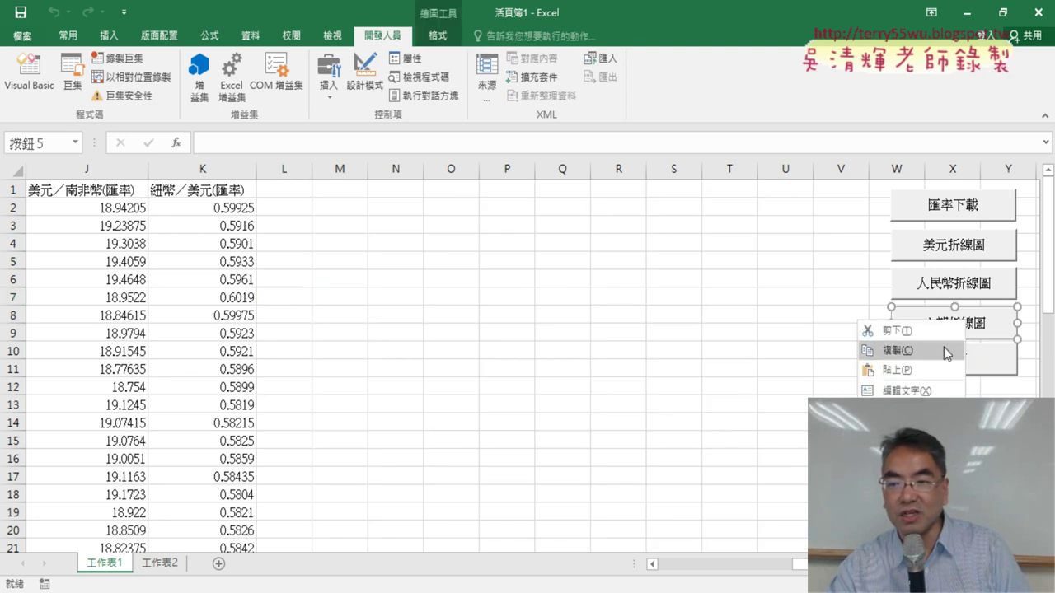
click(944, 351)
click(898, 384)
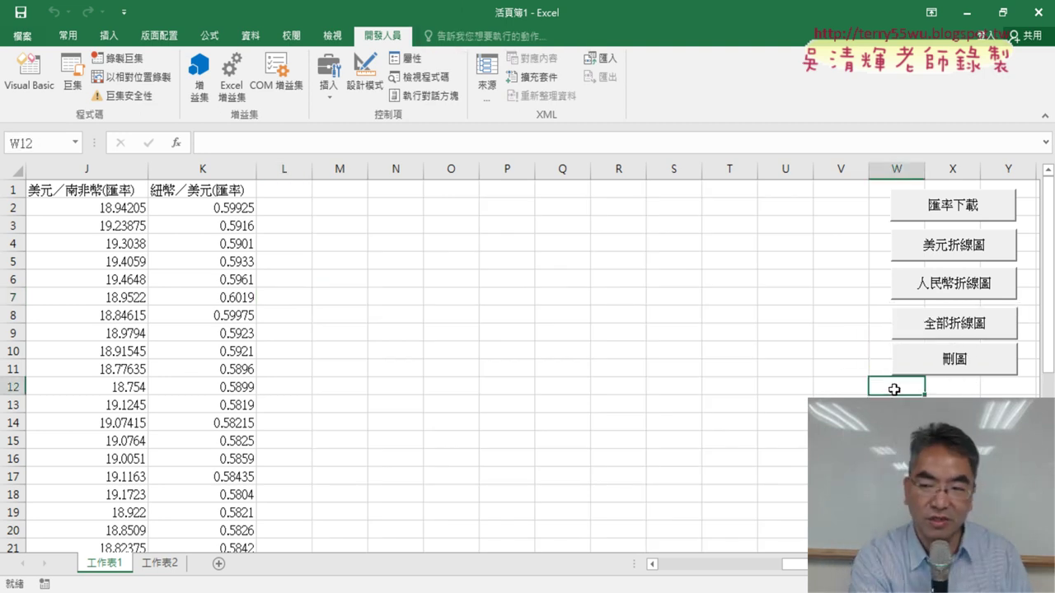
key(ctrl+v)
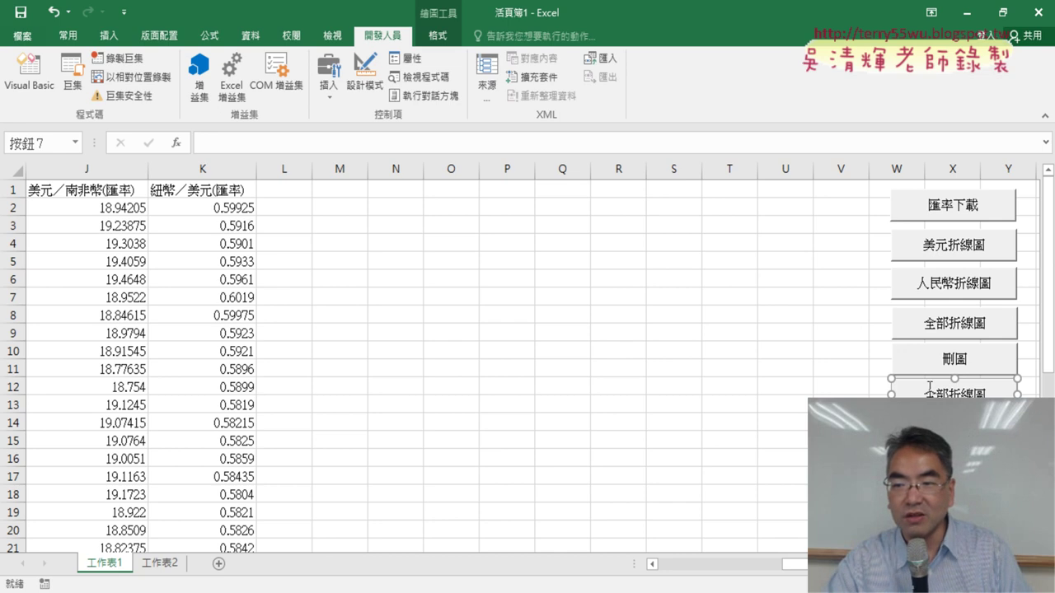
Assign the 全部折線圖2 macro to the pasted button.
right_click(927, 386)
click(960, 515)
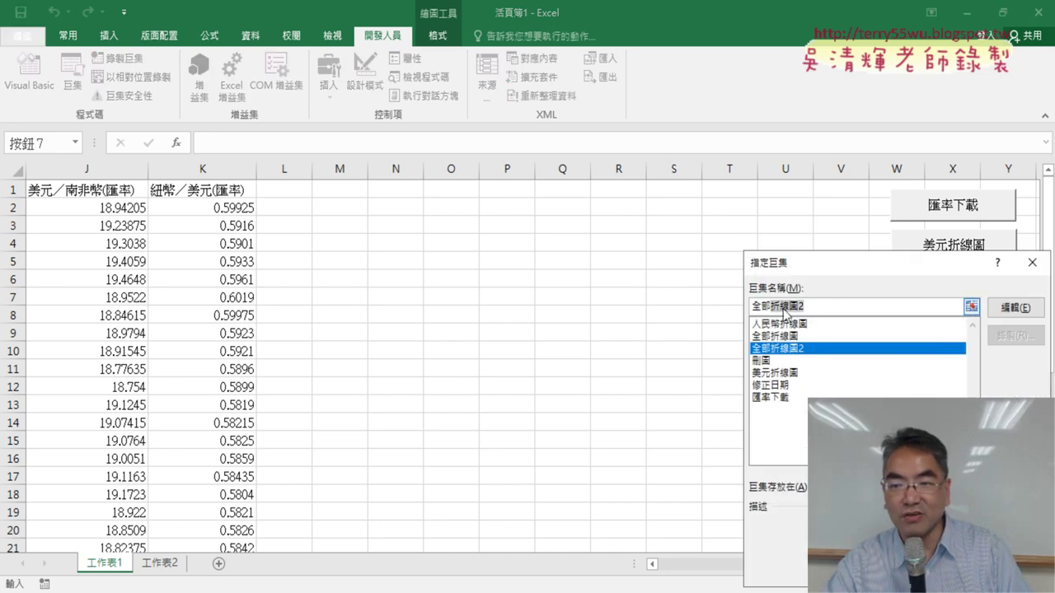
drag(804, 306, 750, 306)
right_click(776, 306)
click(791, 341)
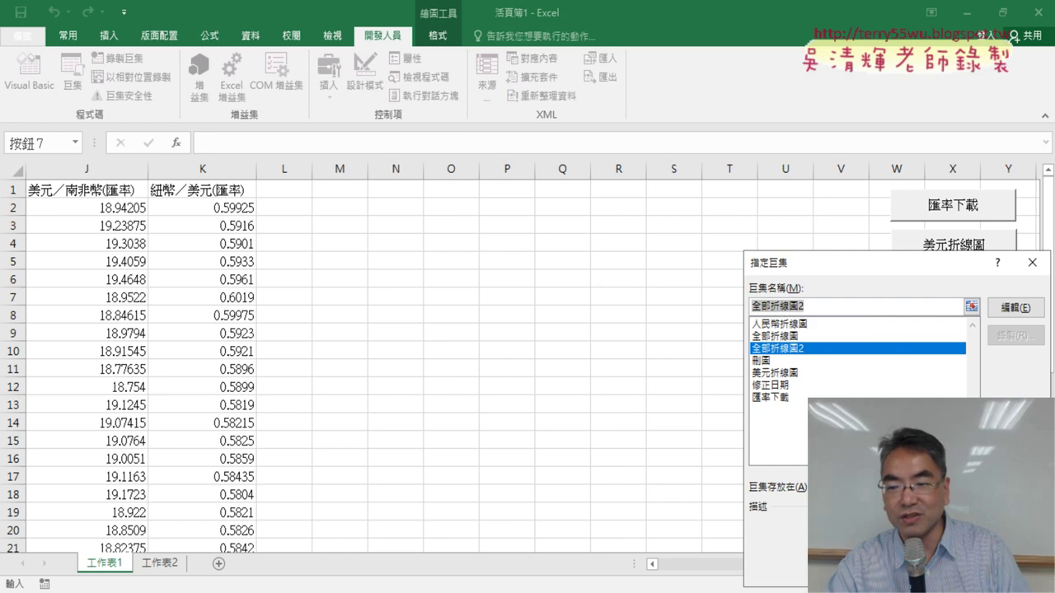
key(Return)
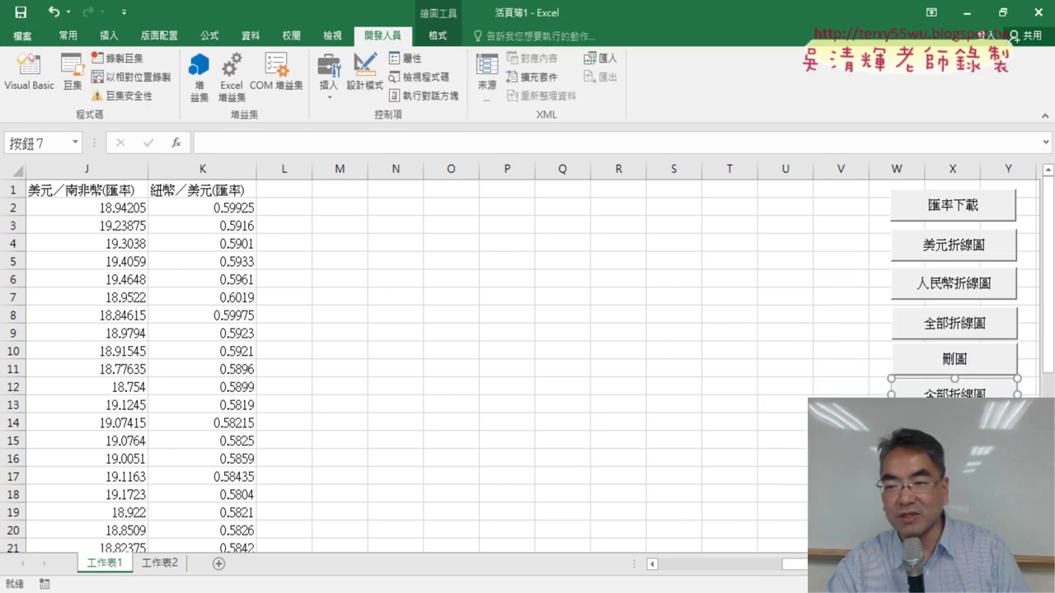
Relabel the new button 全部折線圖2.
click(948, 394)
key(BackSpace)
key(BackSpace)
key(BackSpace)
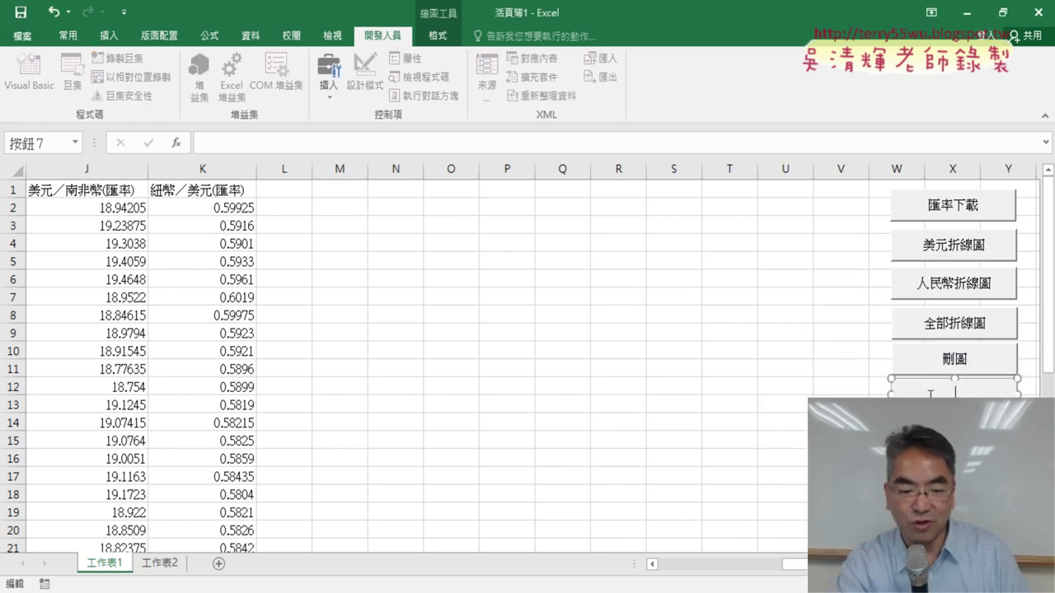
key(ctrl+v)
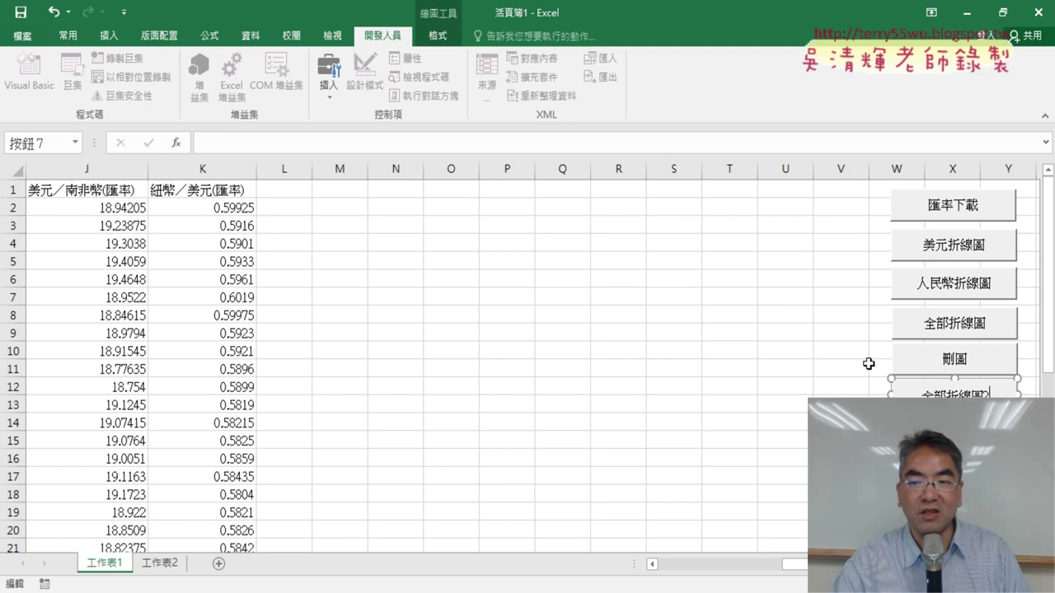
click(804, 347)
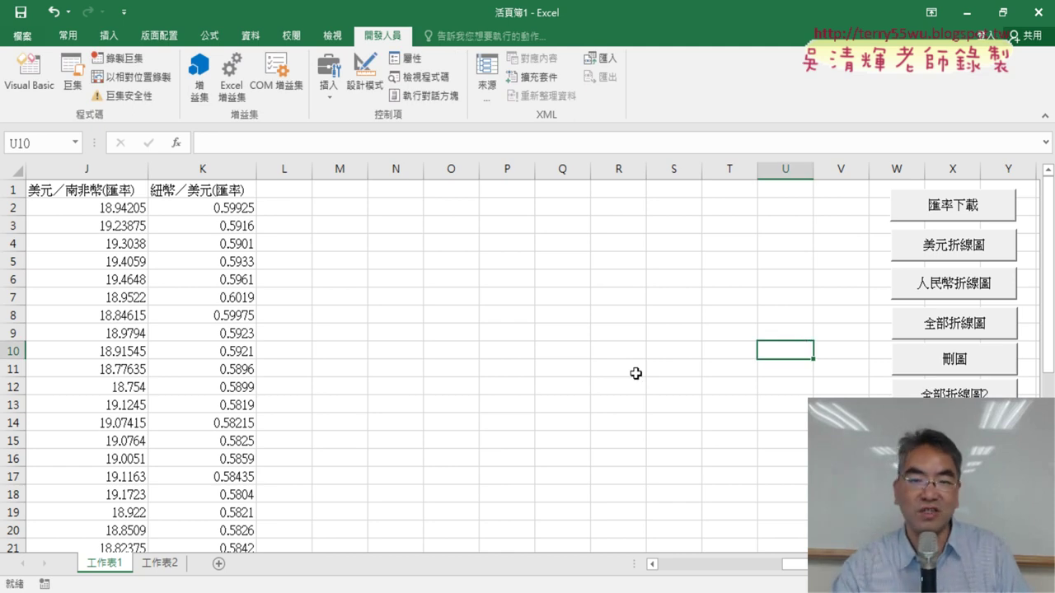
Open Visual Basic and delete the whole old Sub 全部折線圖 block.
click(41, 79)
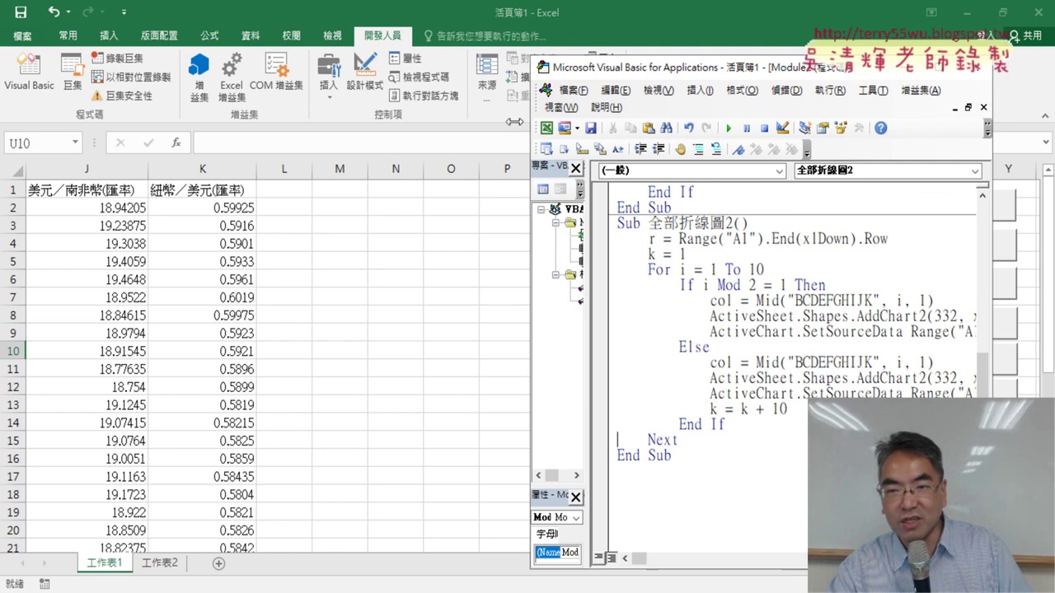
drag(645, 69, 272, 70)
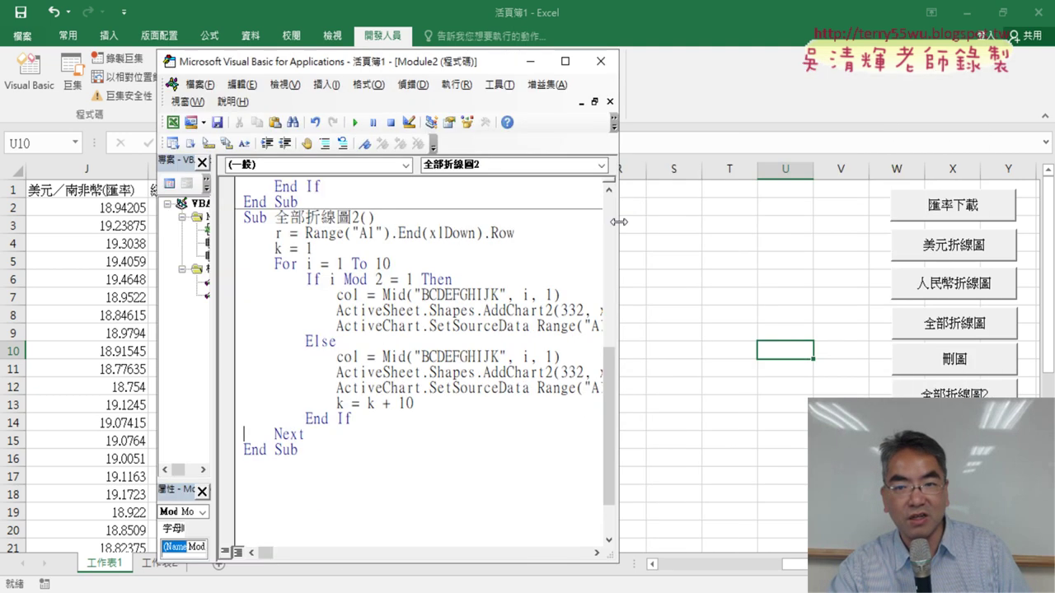
drag(618, 221, 923, 222)
scroll(594, 312, up, 2)
scroll(594, 312, up, 1)
scroll(594, 312, up, 2)
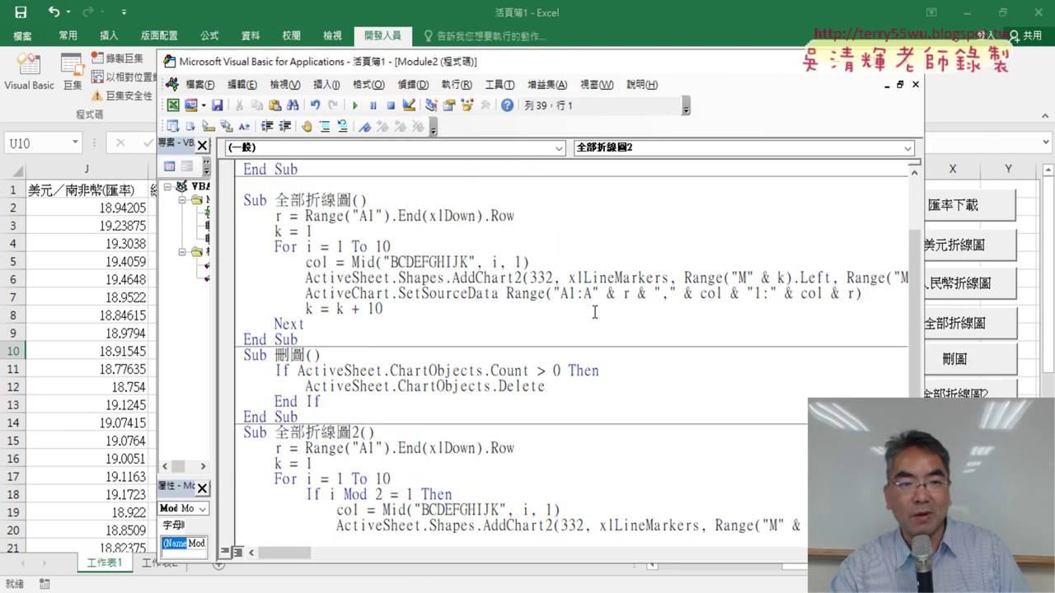
mouse_move(307, 337)
mouse_down()
mouse_move(248, 310)
mouse_move(244, 195)
mouse_up()
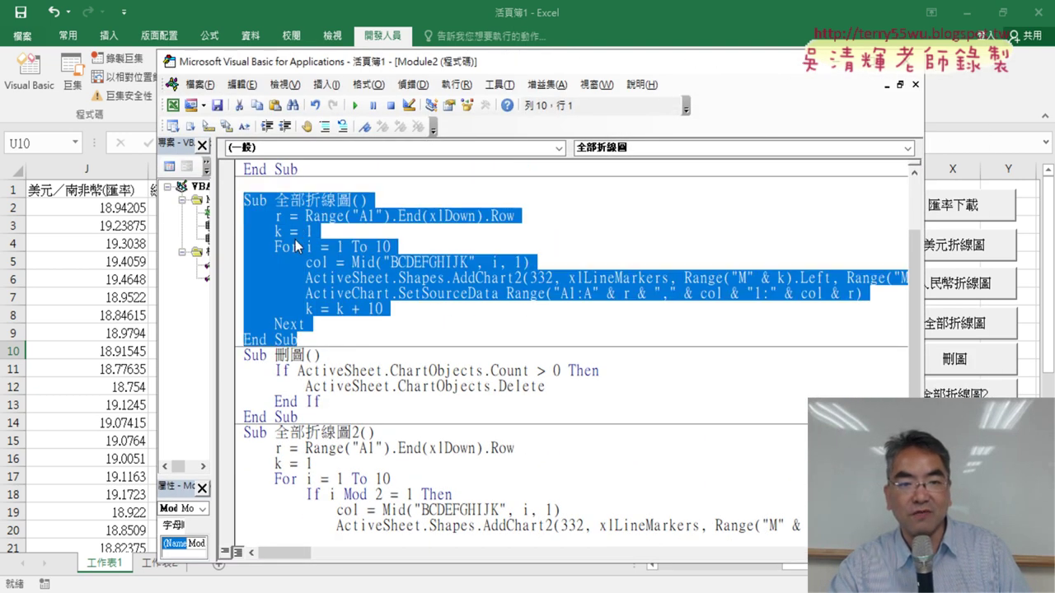
key(Delete)
Highlight the name's 2, the i Mod 2 = 1 test, both chart branches, + 10 and column R.
drag(359, 246, 352, 246)
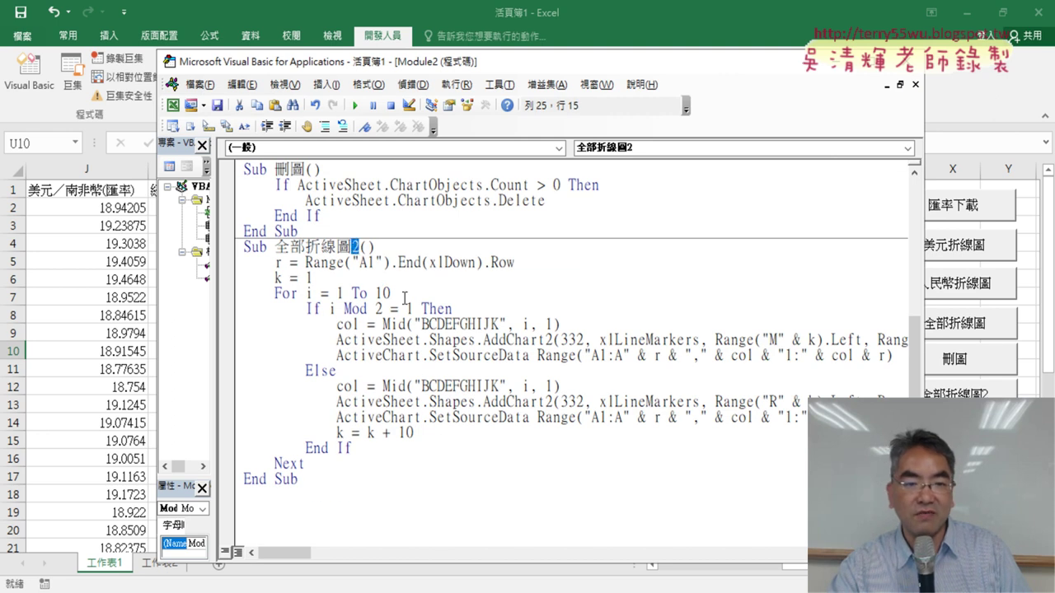
drag(456, 308, 232, 302)
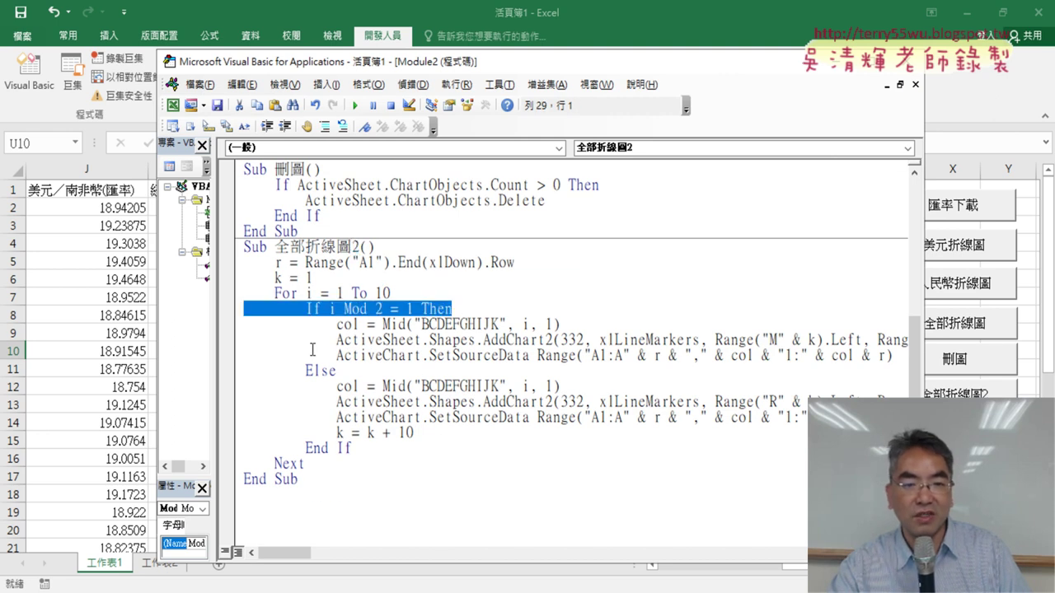
drag(329, 309, 413, 310)
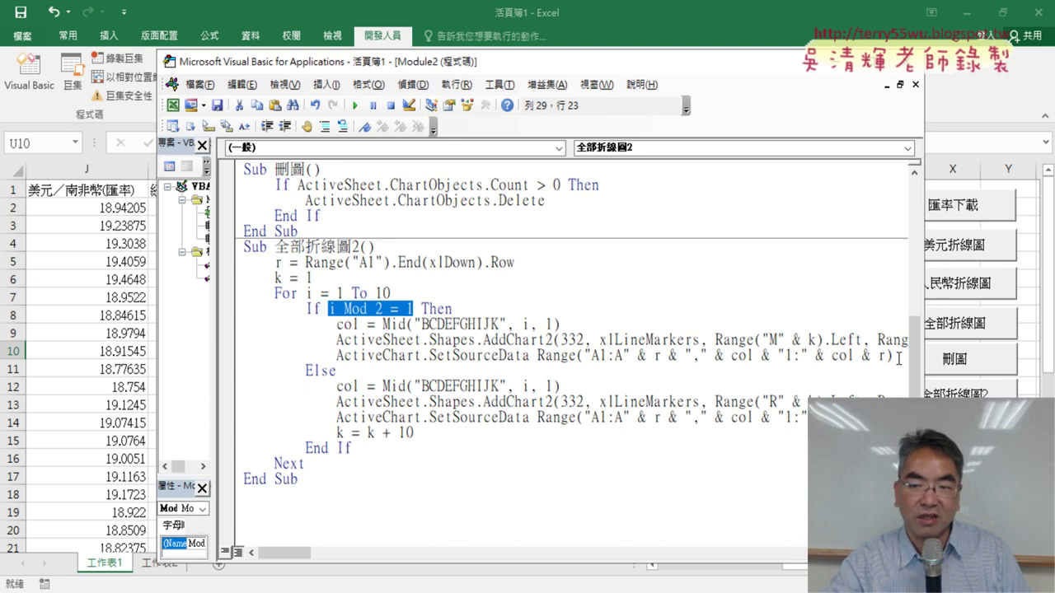
drag(899, 358, 232, 324)
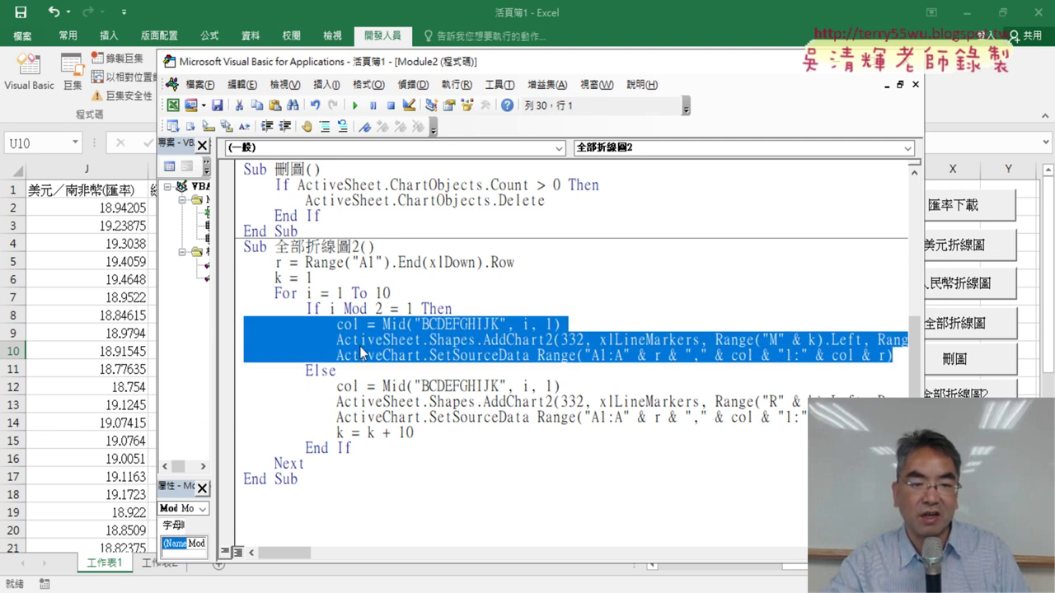
drag(429, 434, 239, 386)
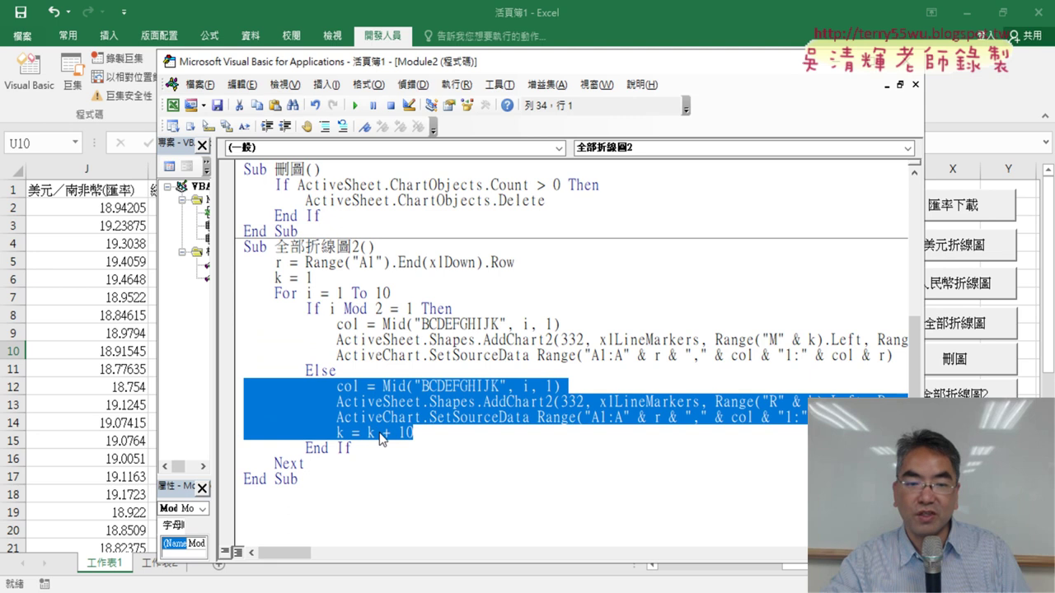
drag(414, 433, 375, 434)
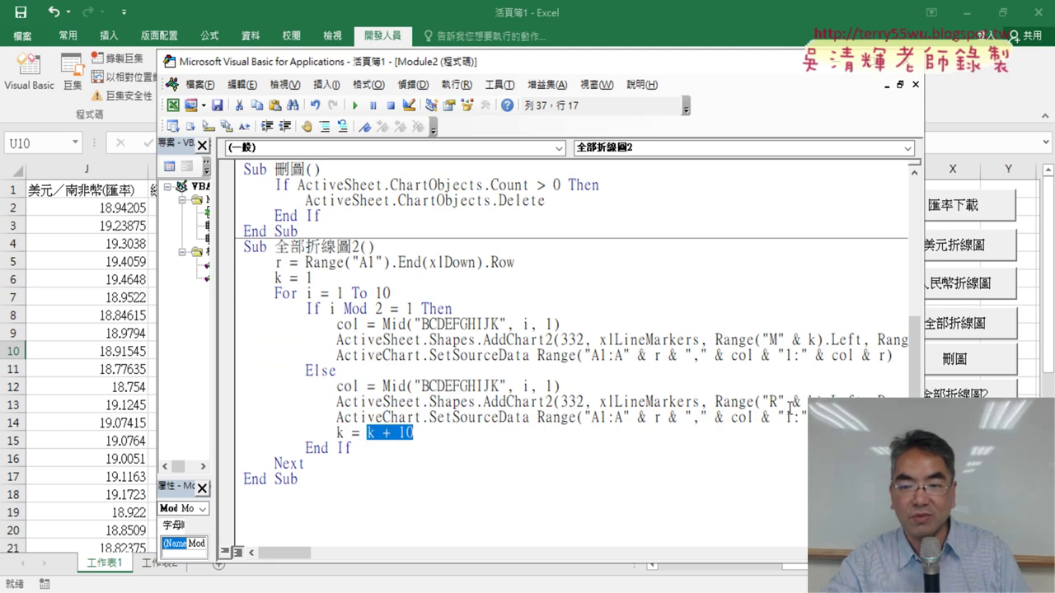
drag(784, 402, 763, 402)
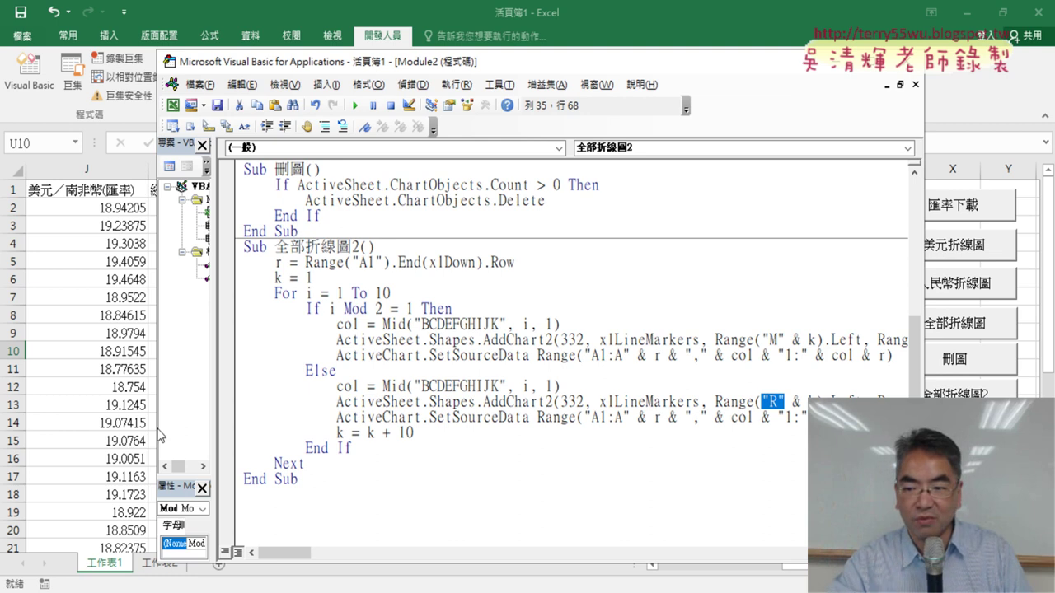
Switch to the Google Docs lesson notes and scroll to the Sub 全部折線圖2() listing.
mouse_move(746, 8)
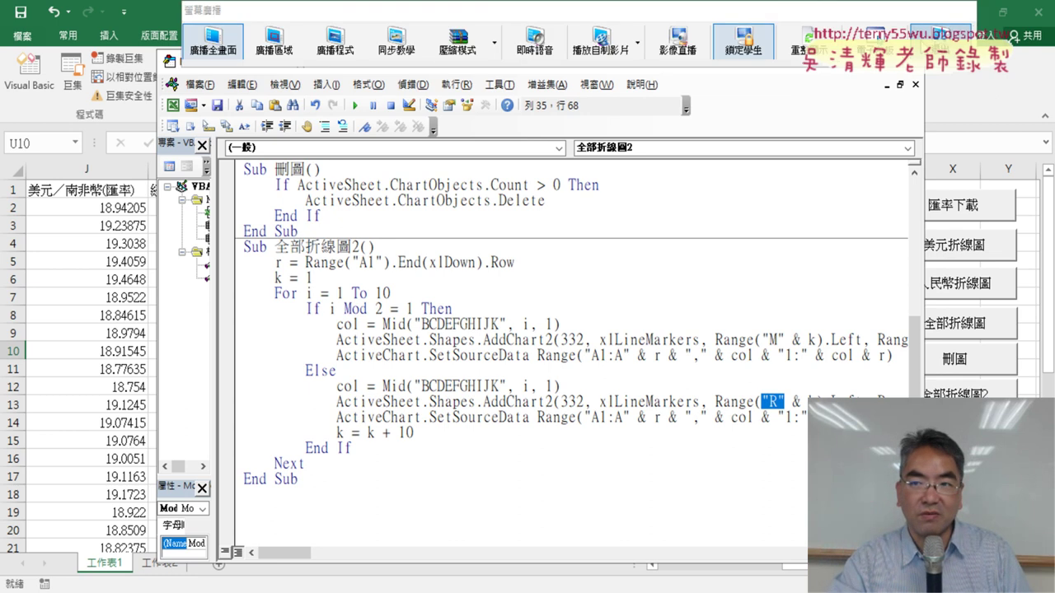
click(924, 47)
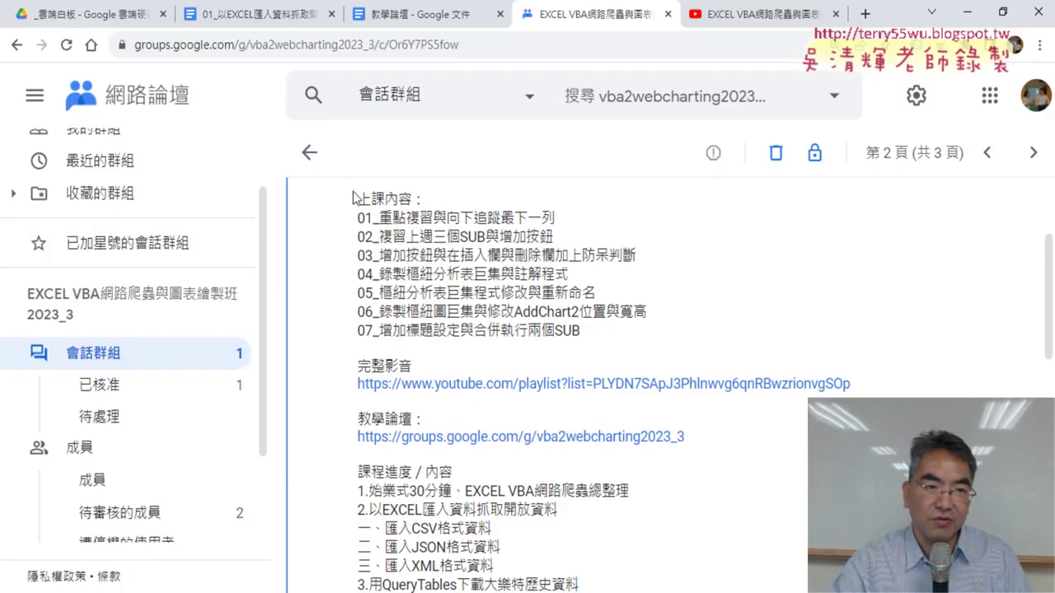
click(231, 23)
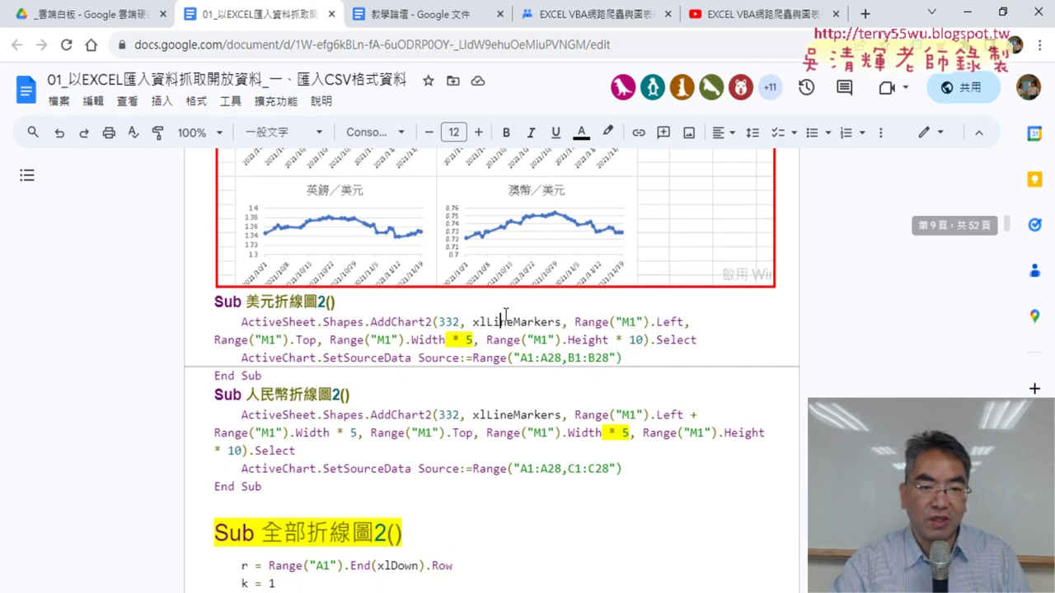
scroll(506, 313, up, 3)
scroll(505, 313, up, 3)
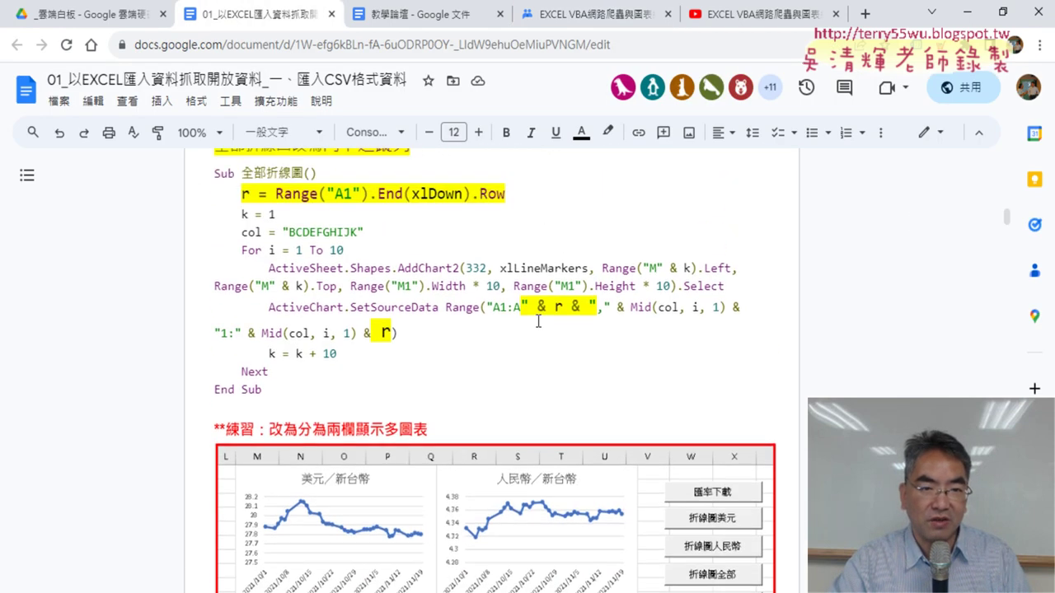
scroll(540, 321, down, 5)
scroll(539, 321, down, 1)
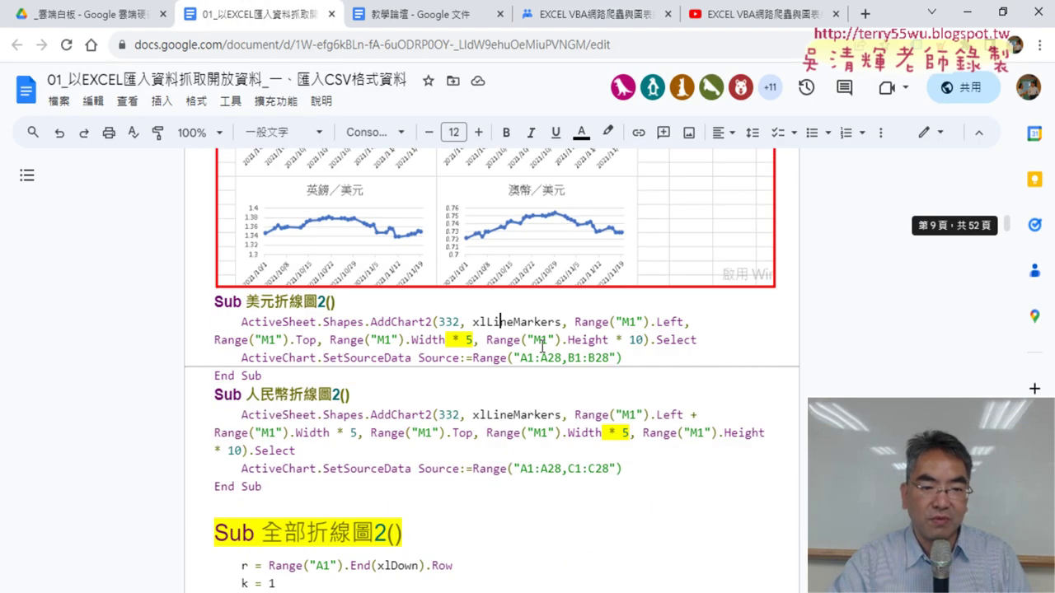
scroll(706, 318, down, 1)
scroll(718, 318, down, 1)
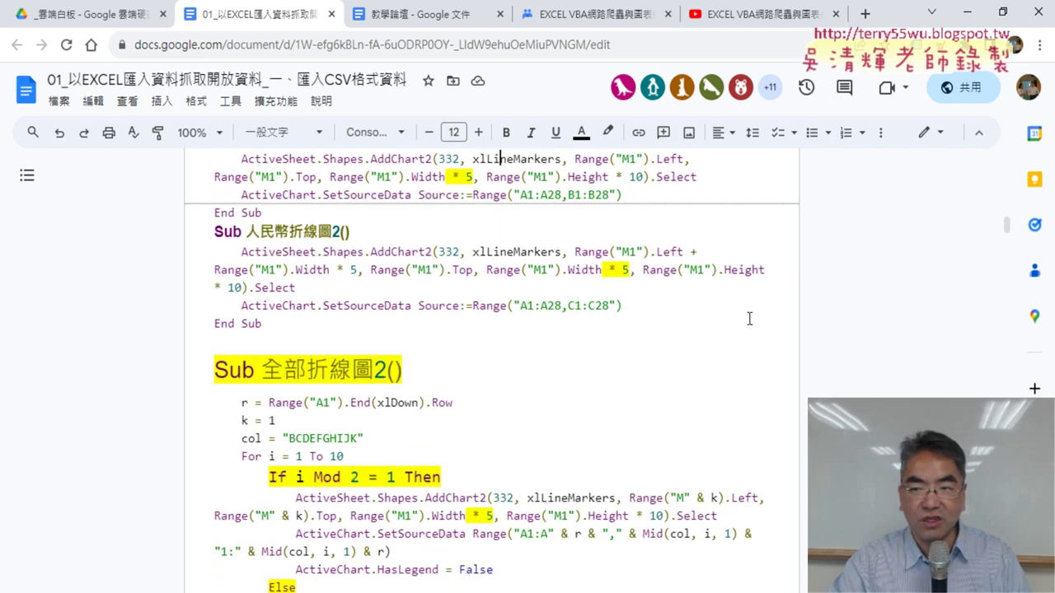
scroll(748, 313, down, 1)
scroll(826, 298, down, 1)
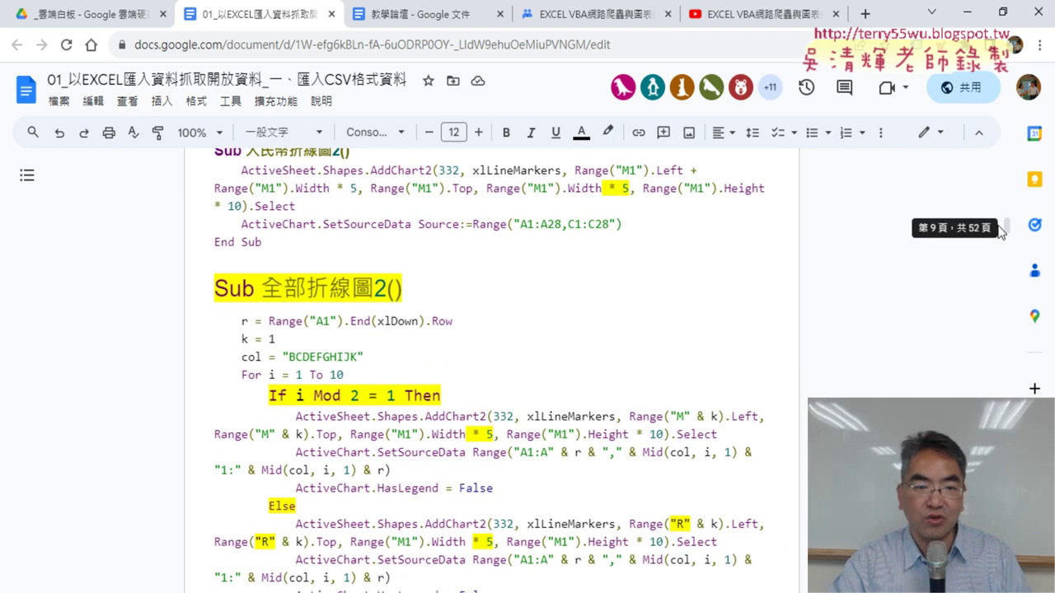